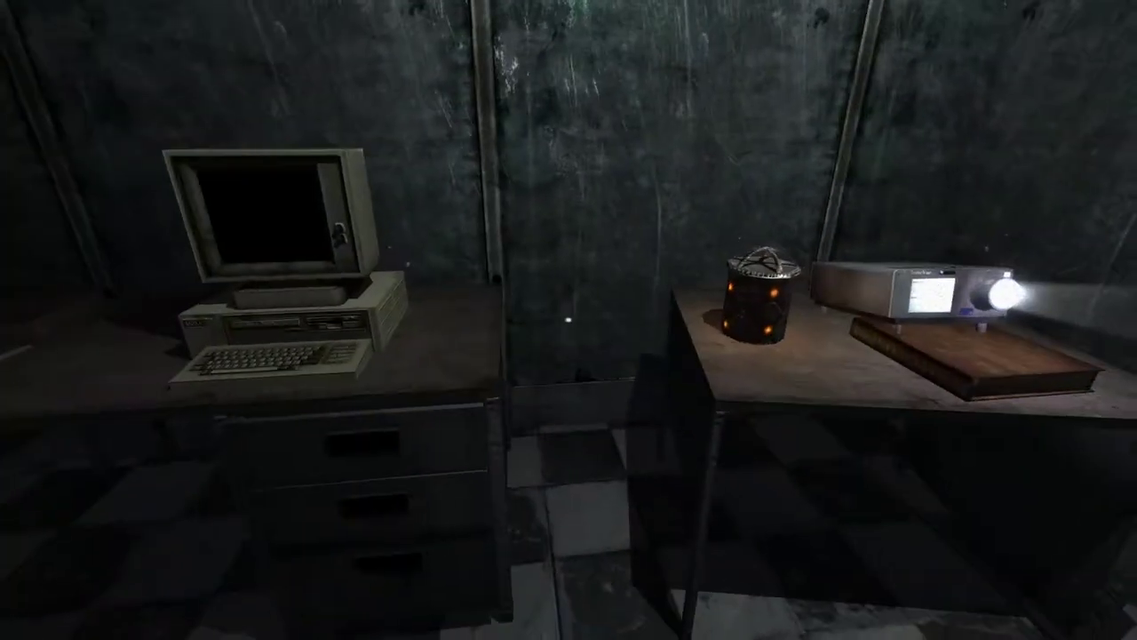
key("w")
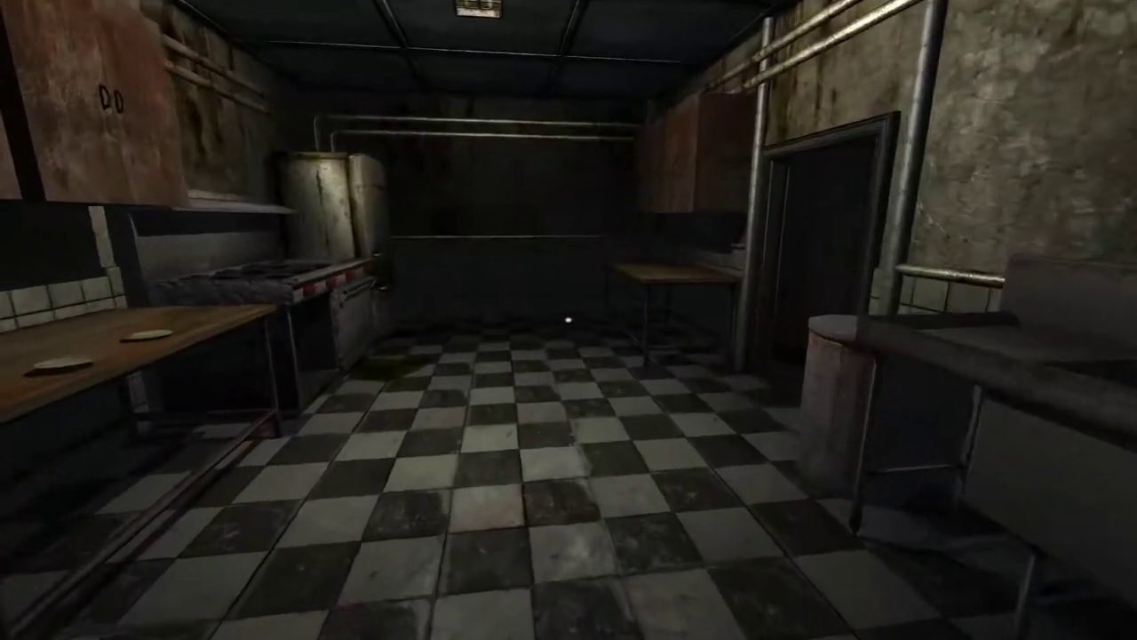
key("w")
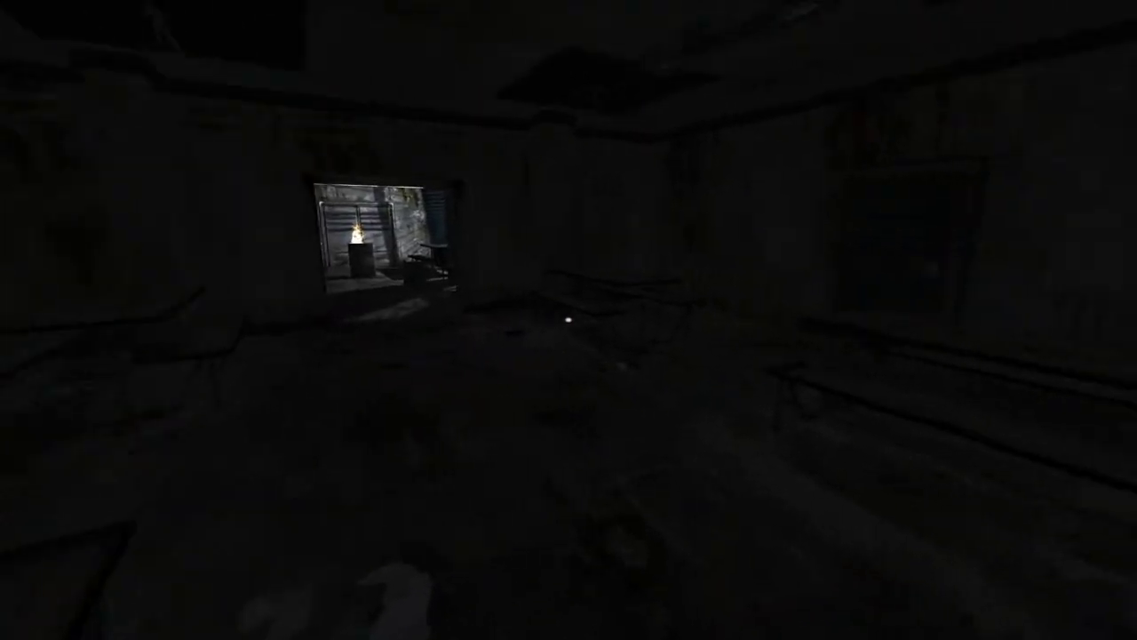
key("f")
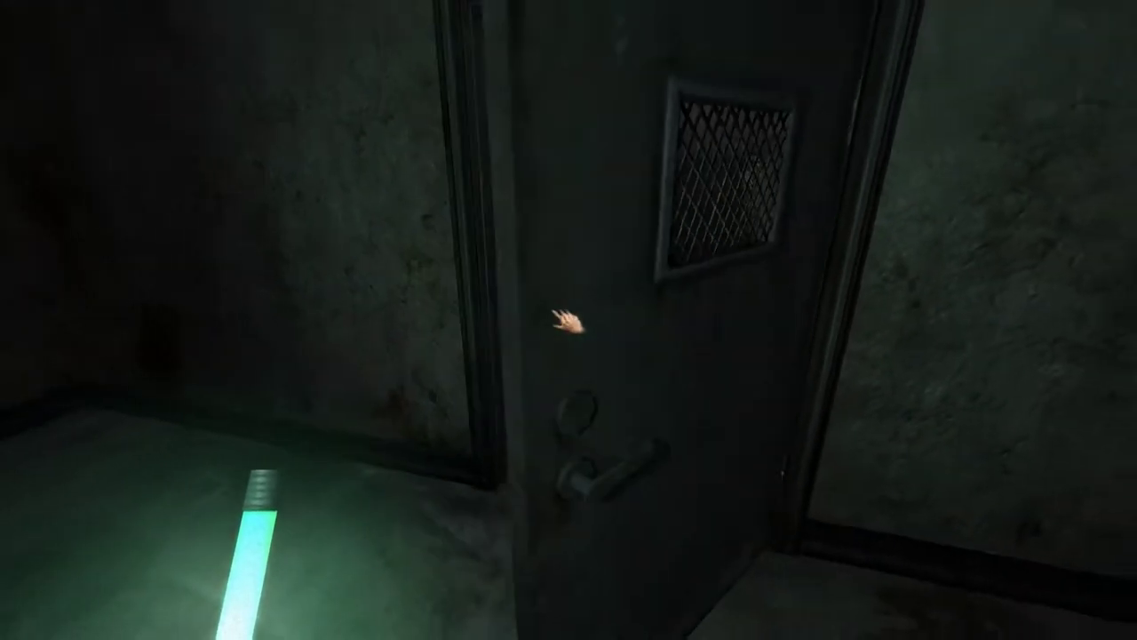
key("w")
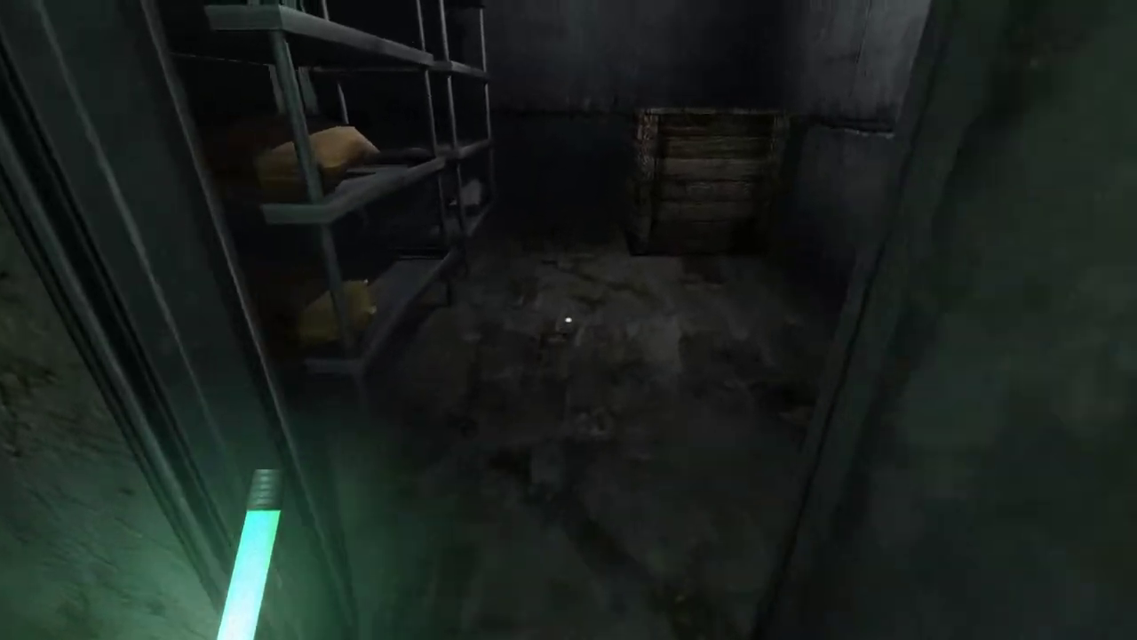
key("w")
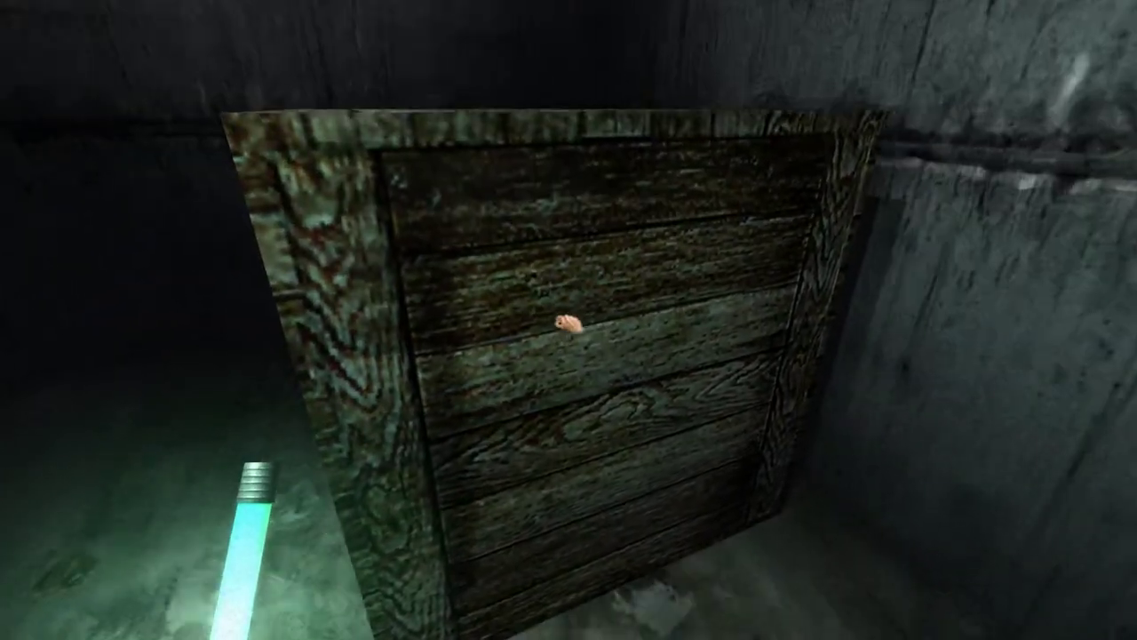
key("a")
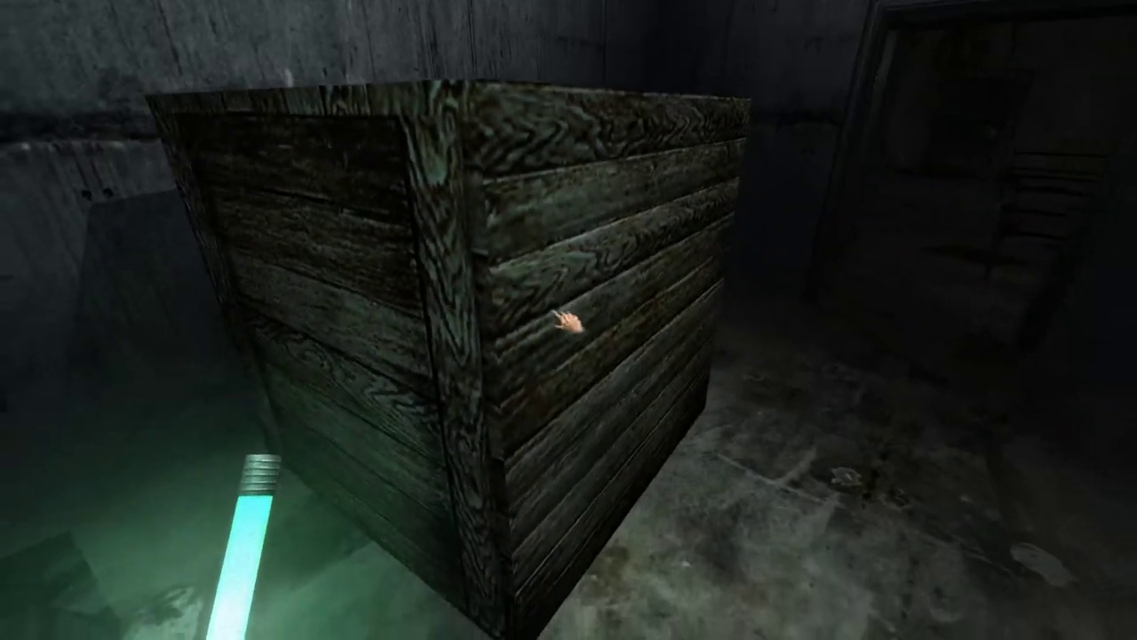
key("w")
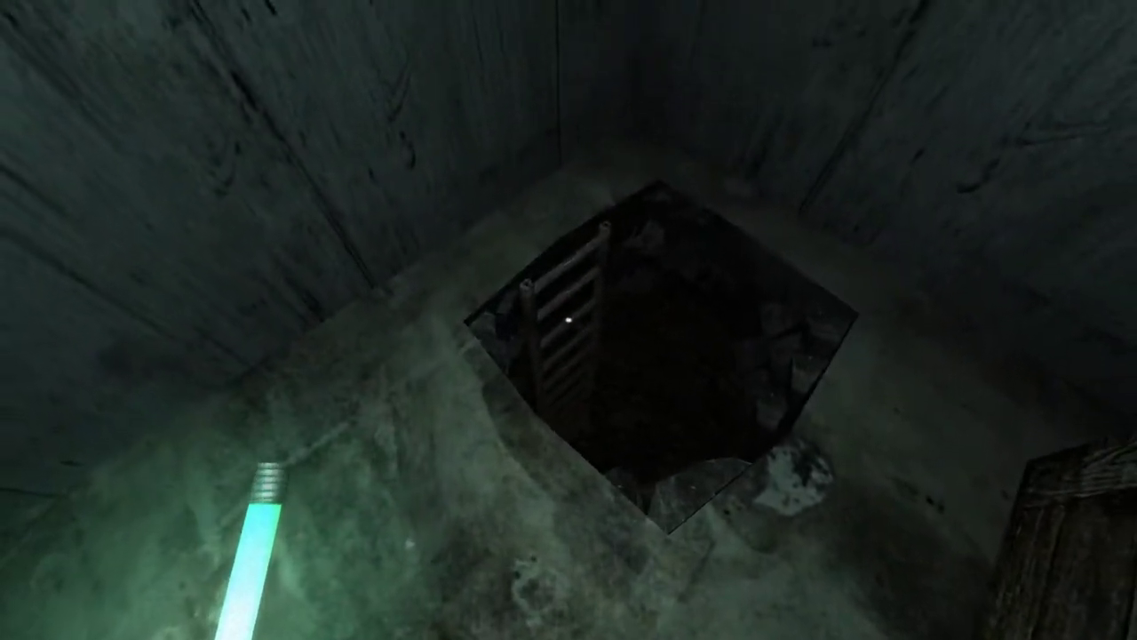
key("w")
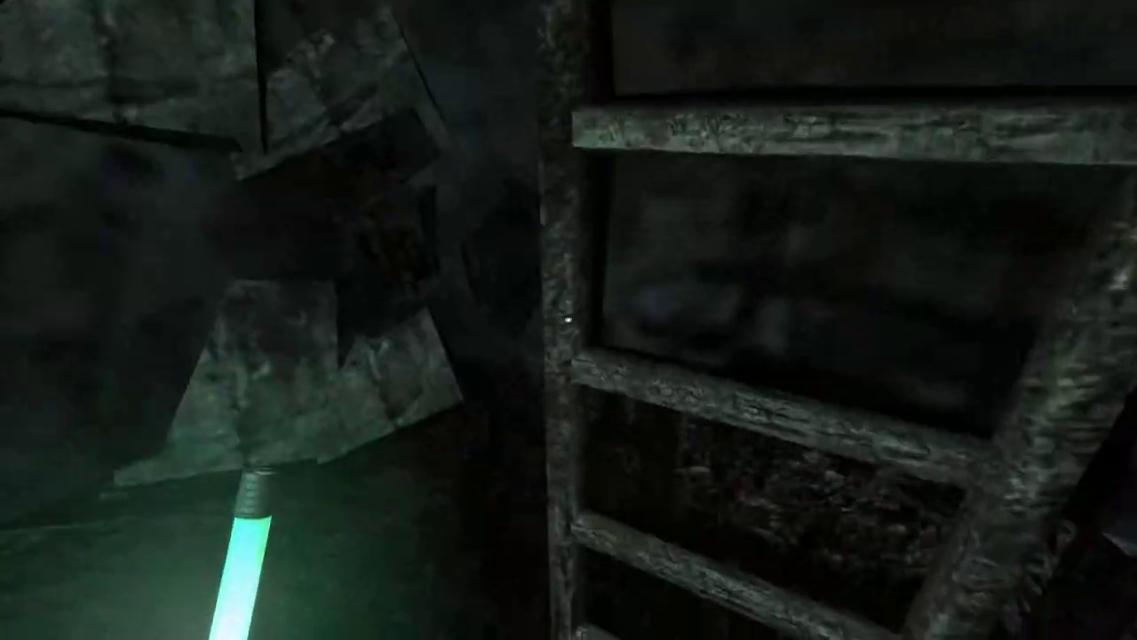
key("w")
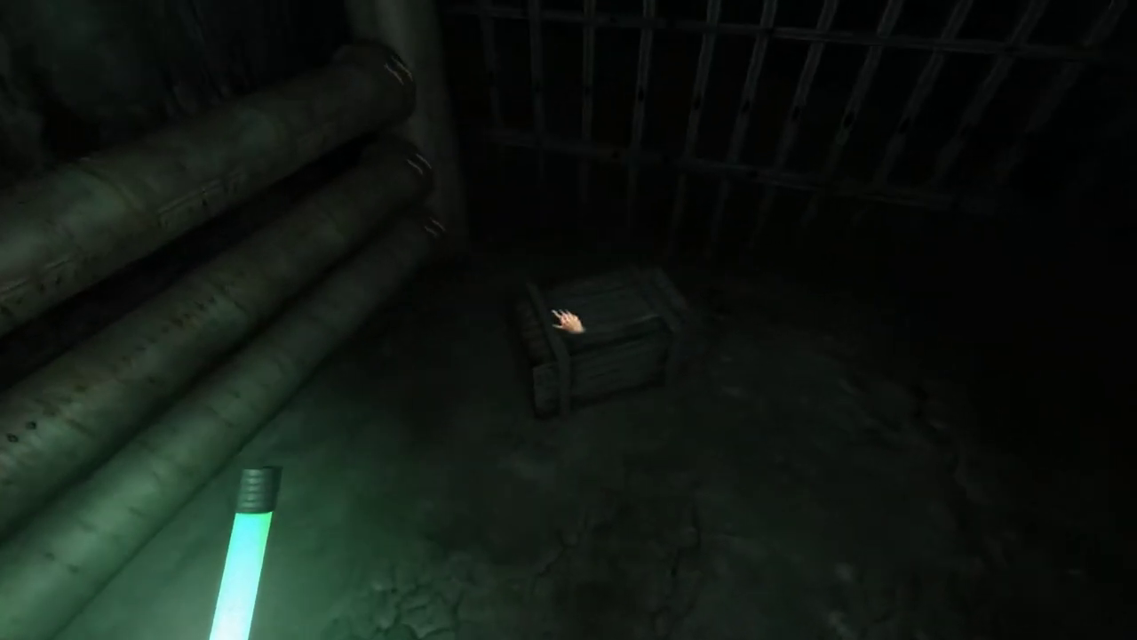
left_click_drag(569, 320, 569, 320)
left_click(569, 320)
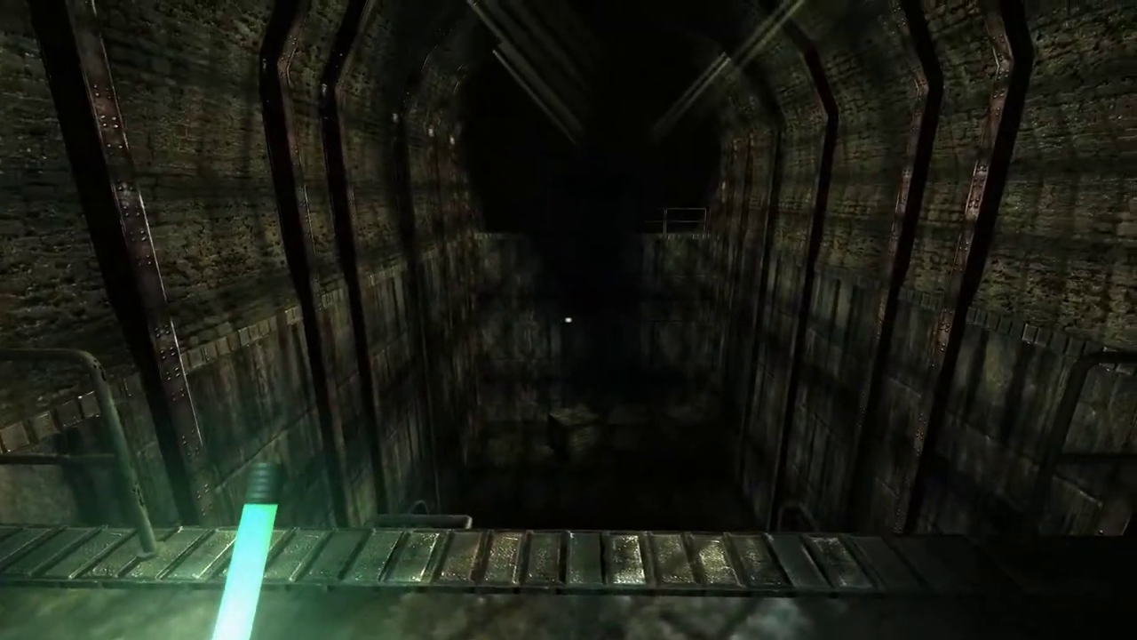
key("w")
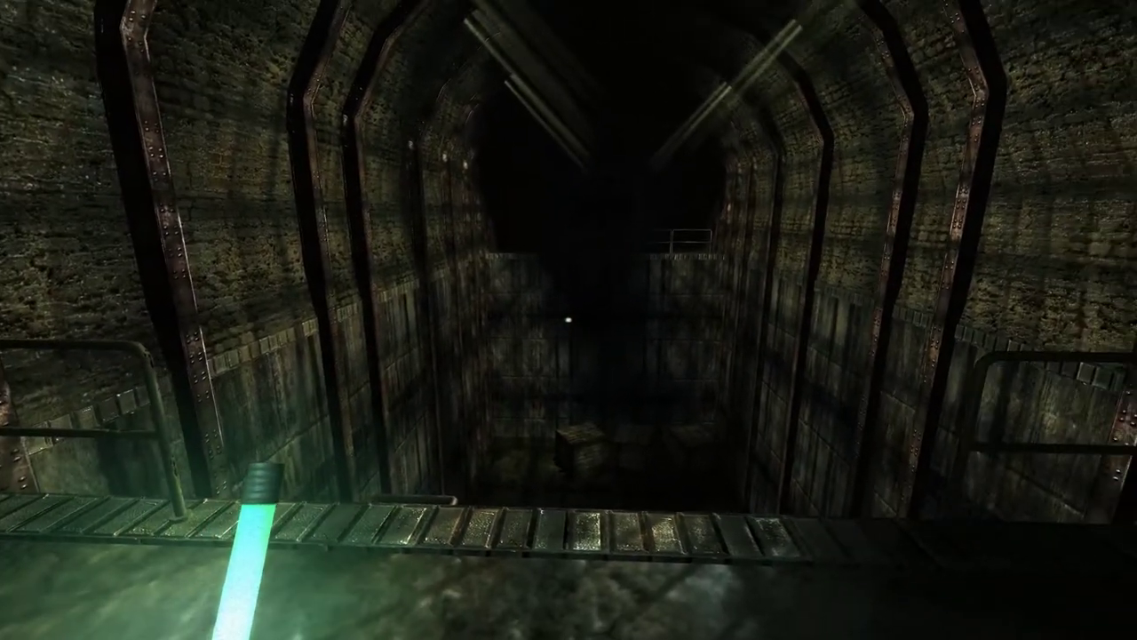
key("w")
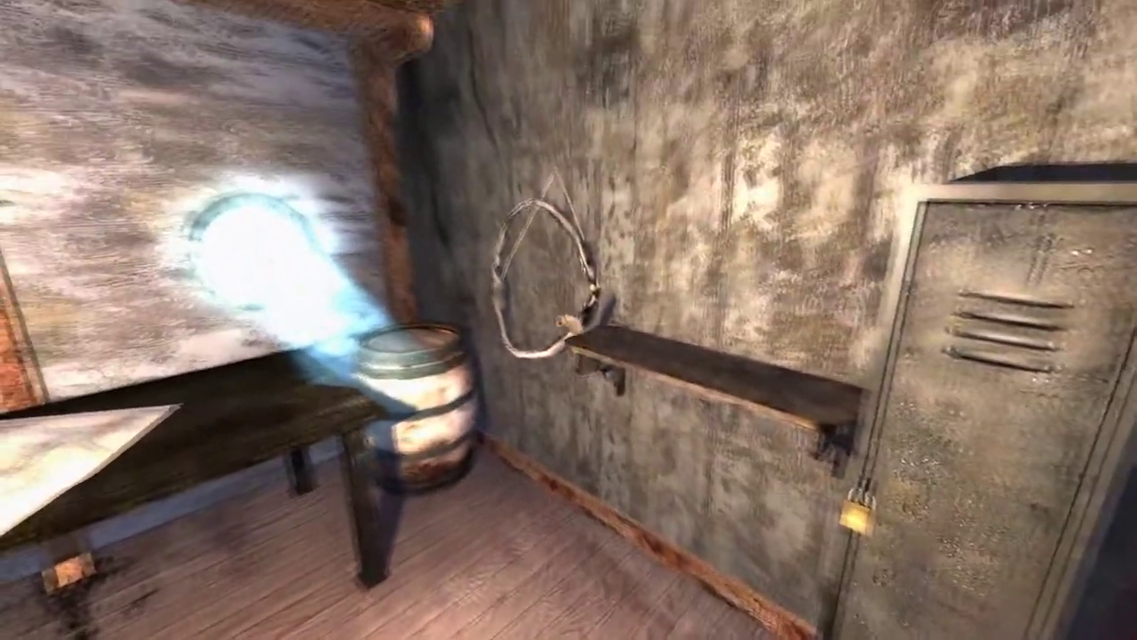
key("s")
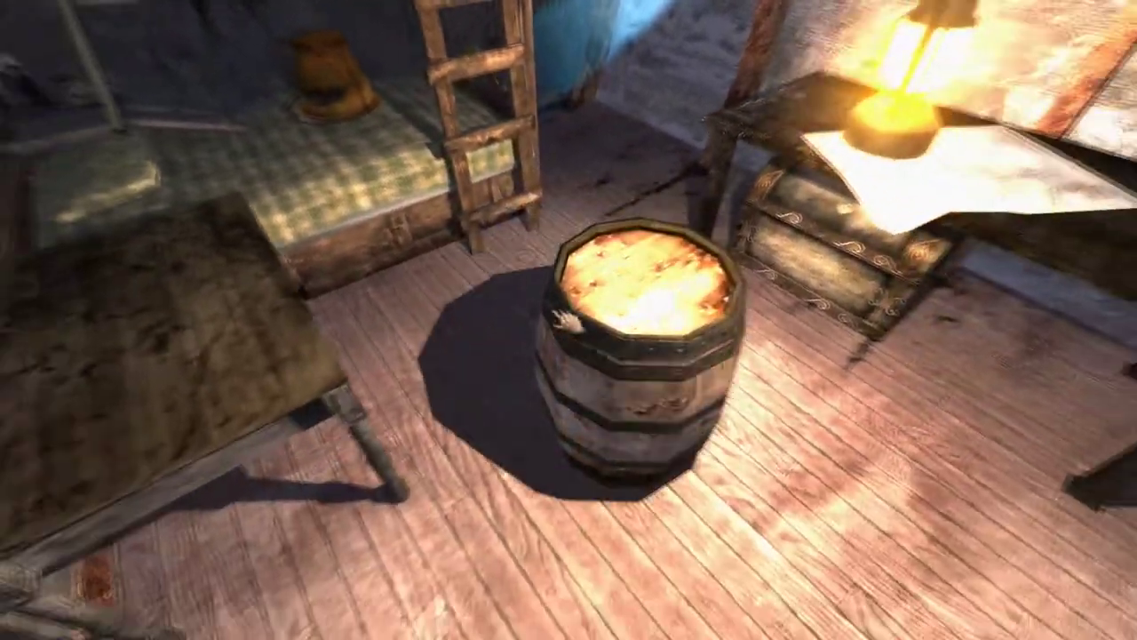
key("w")
key("w")
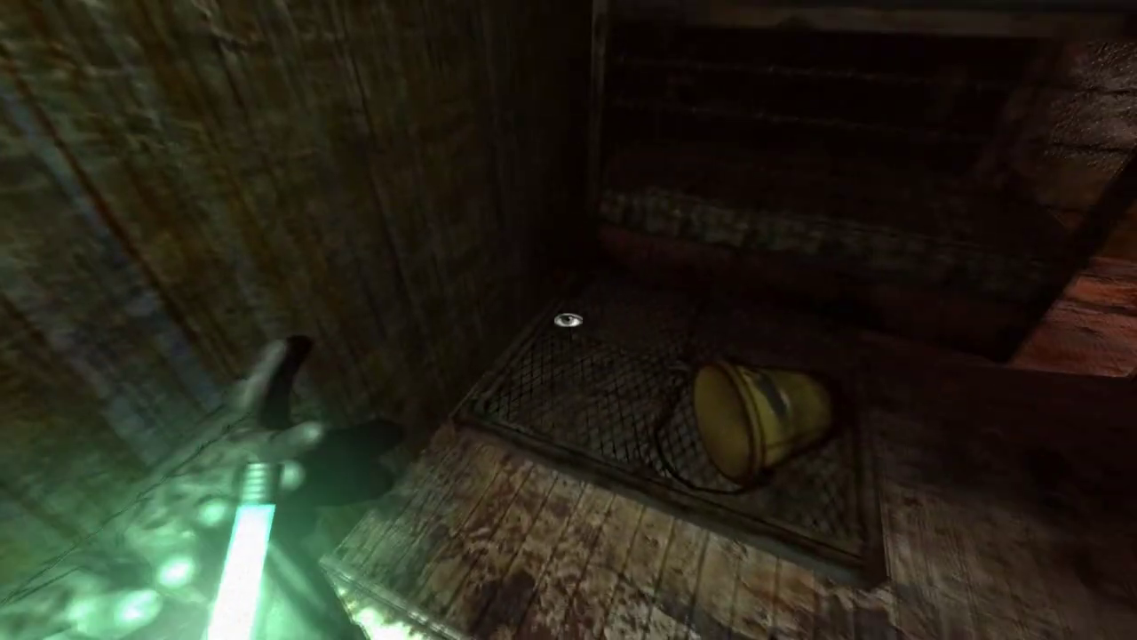
left_click_drag(569, 322, 567, 318)
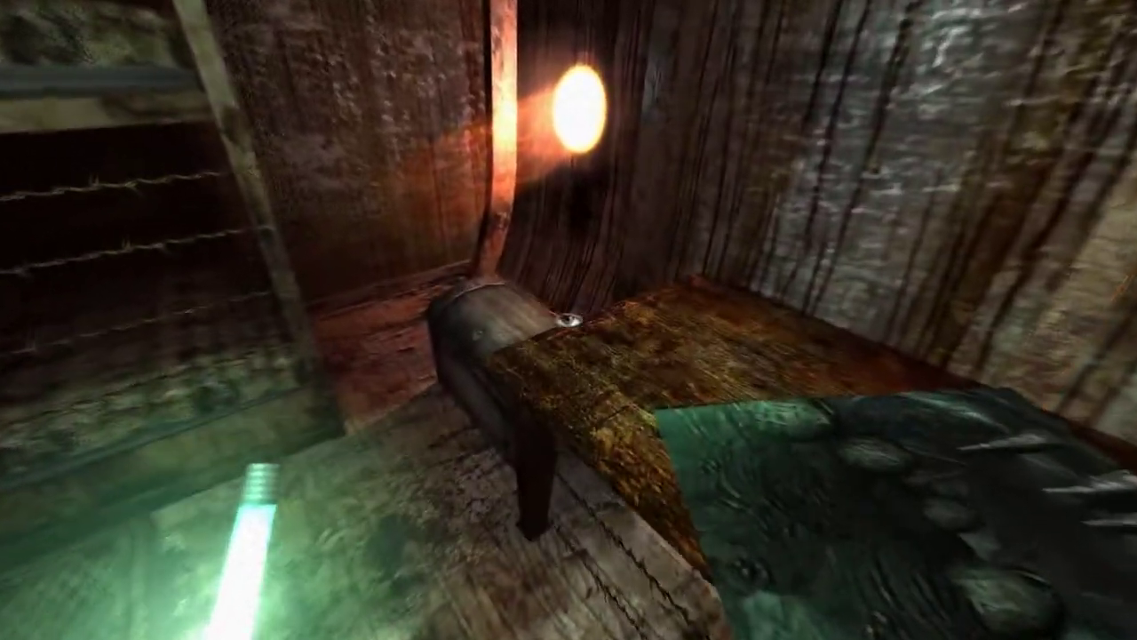
left_click_drag(569, 320, 566, 317)
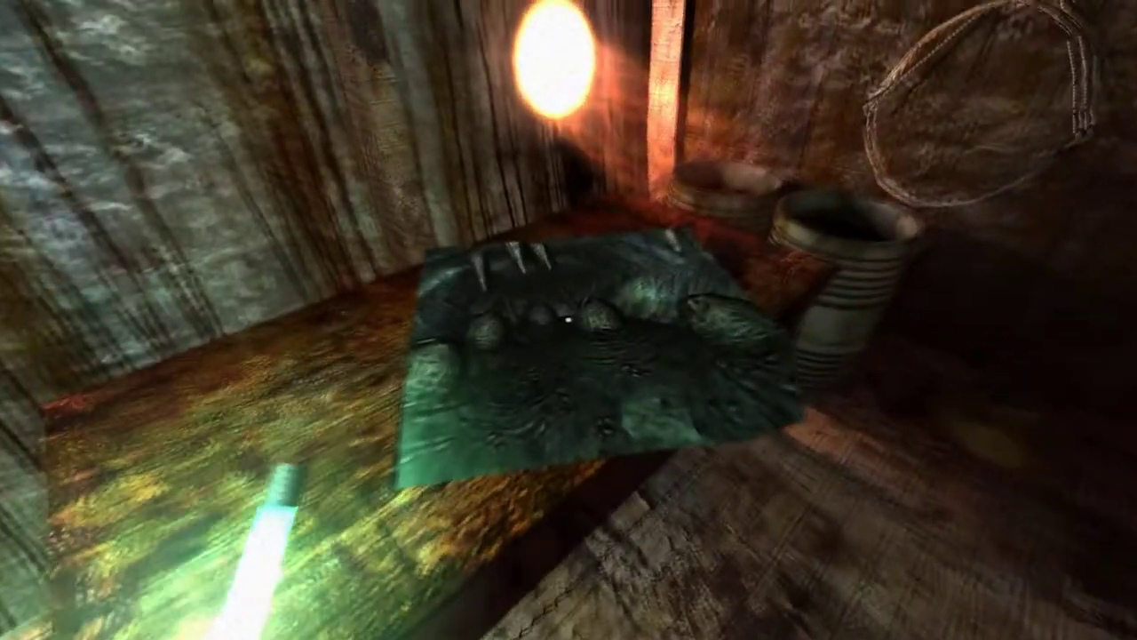
left_click(566, 317)
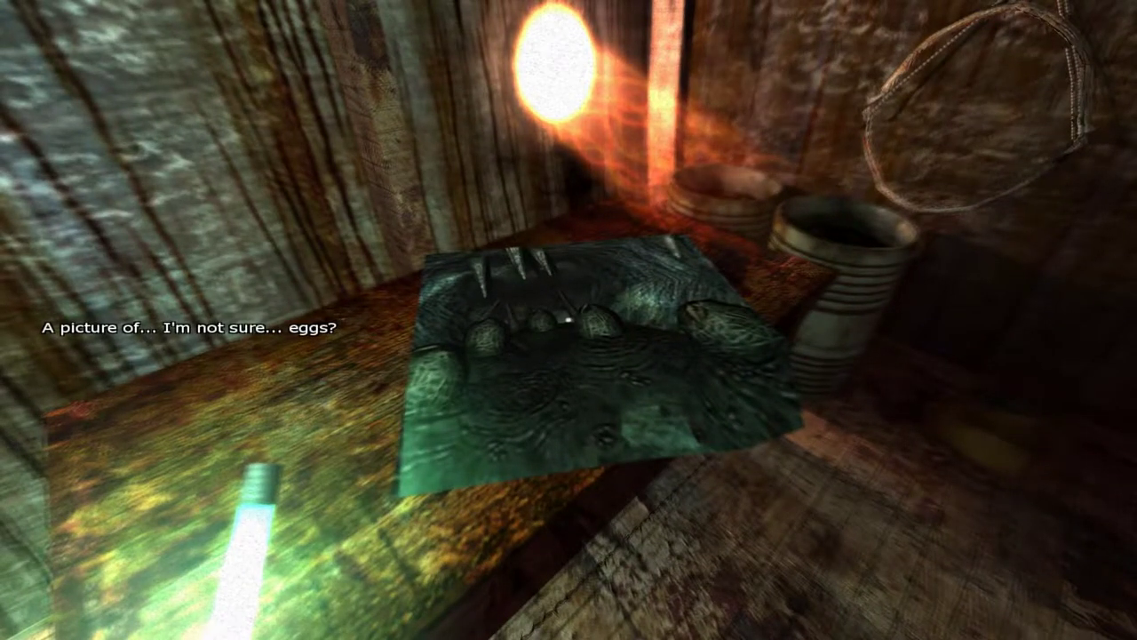
left_click_drag(567, 318, 567, 319)
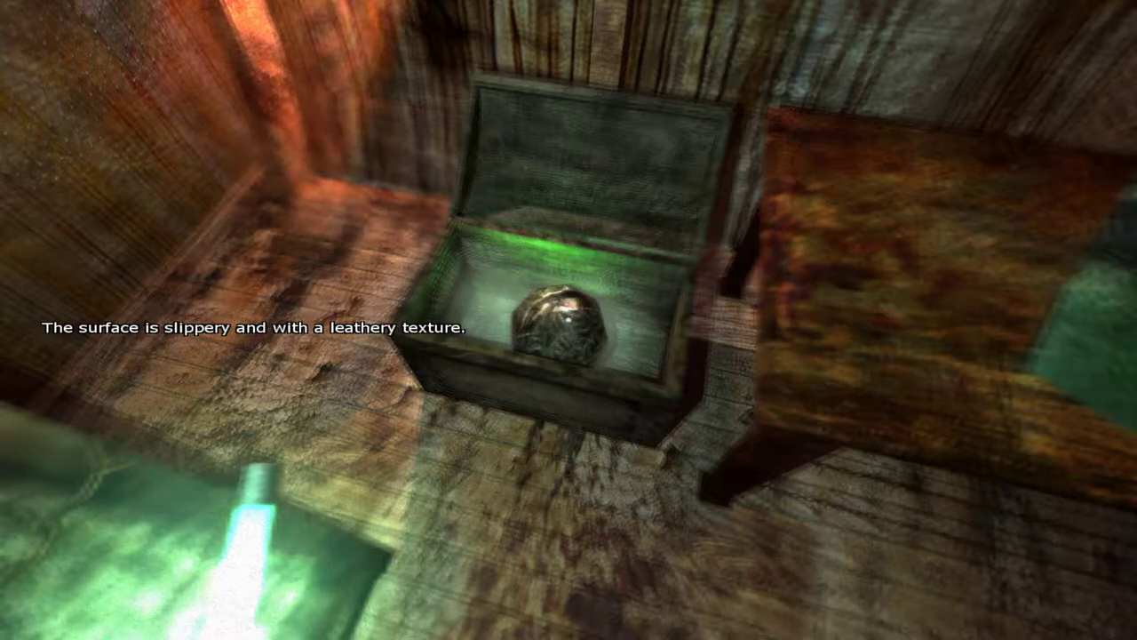
left_click_drag(563, 321, 568, 320)
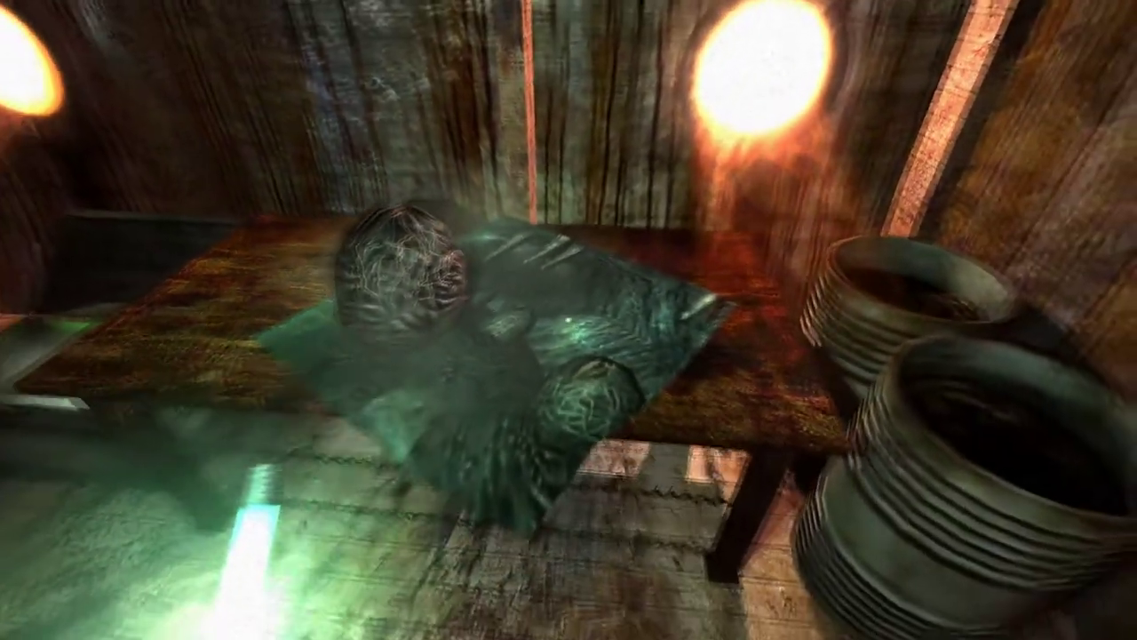
key("s")
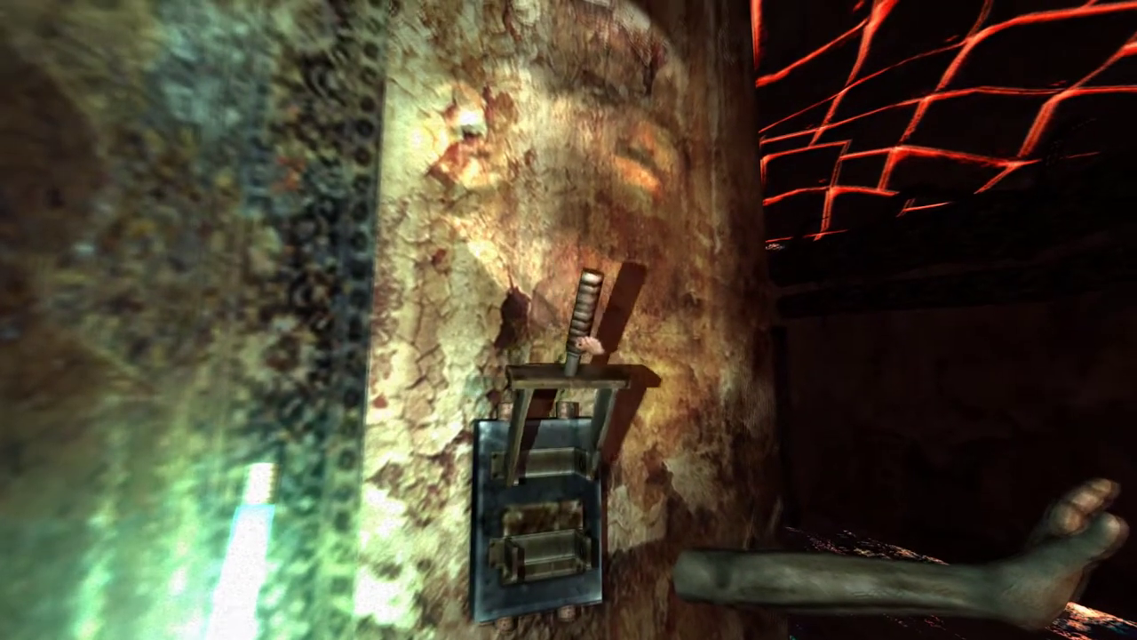
left_click_drag(593, 351, 593, 537)
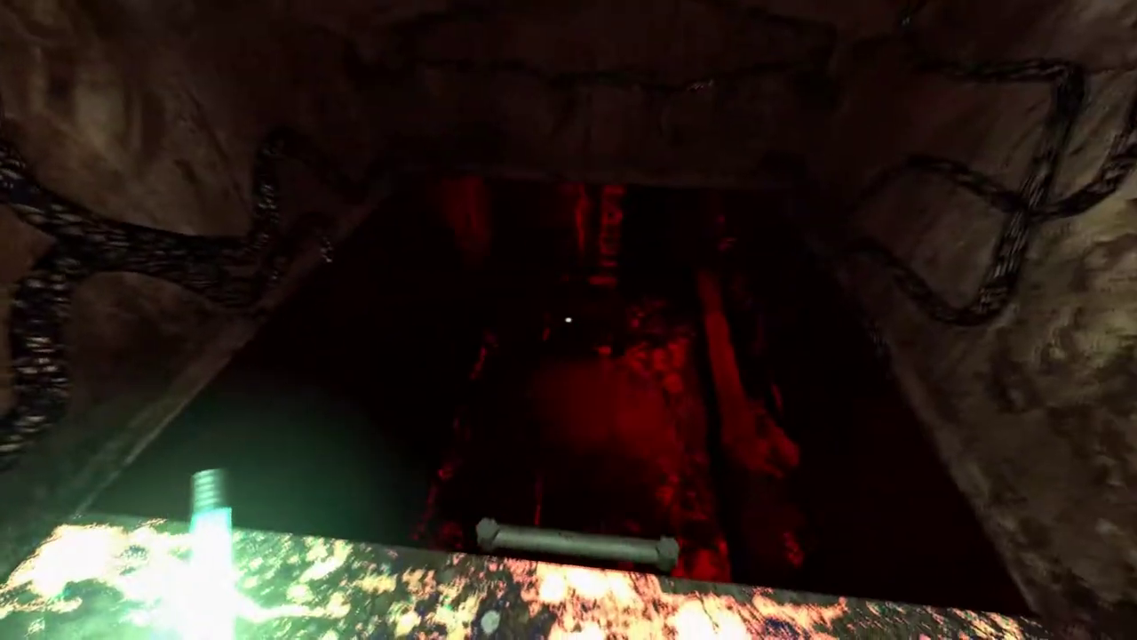
key("Tab")
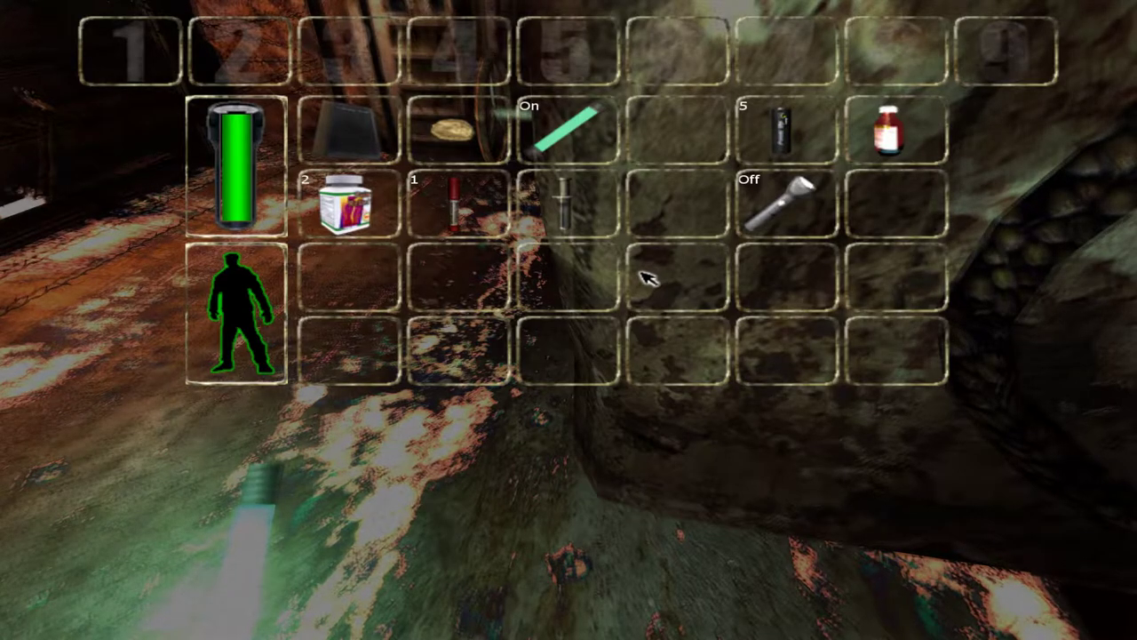
key("Tab")
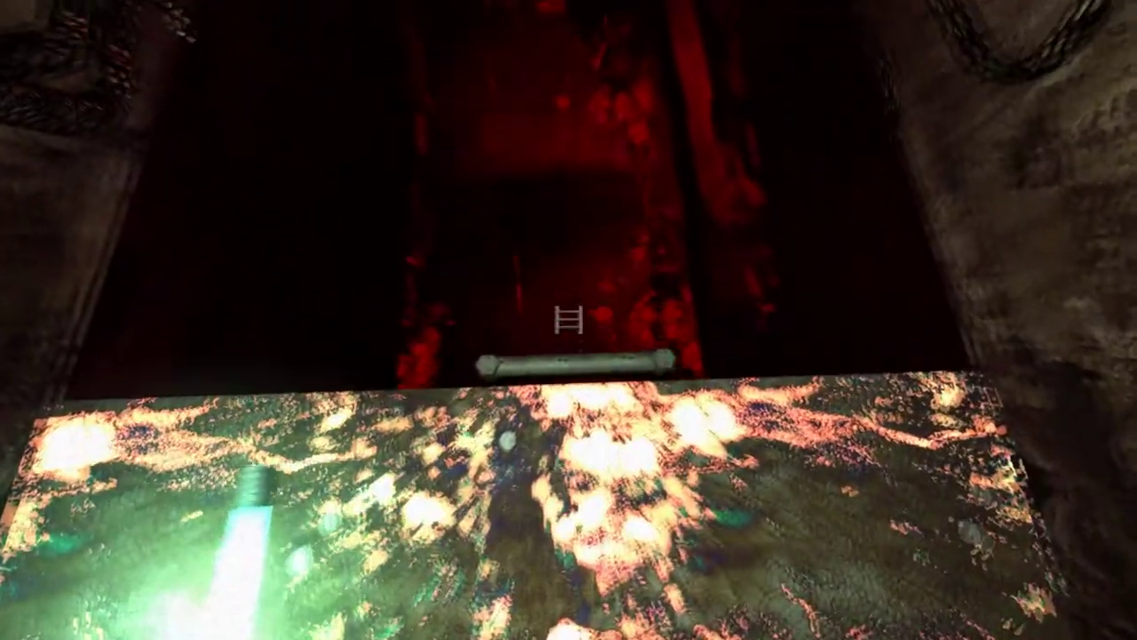
left_click(569, 320)
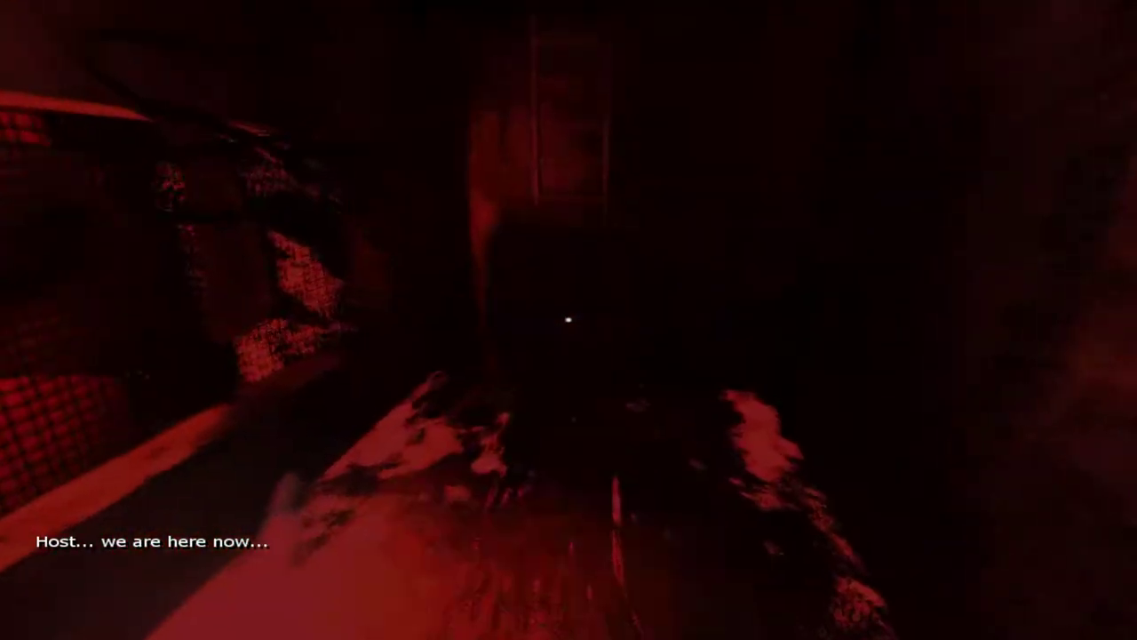
key("w")
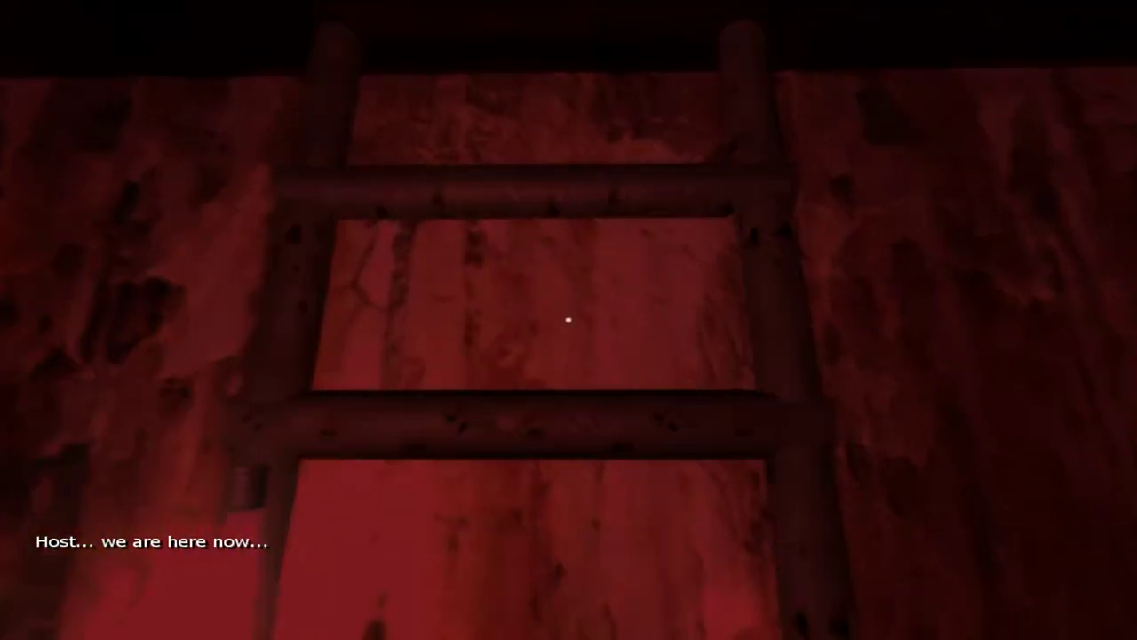
key("w")
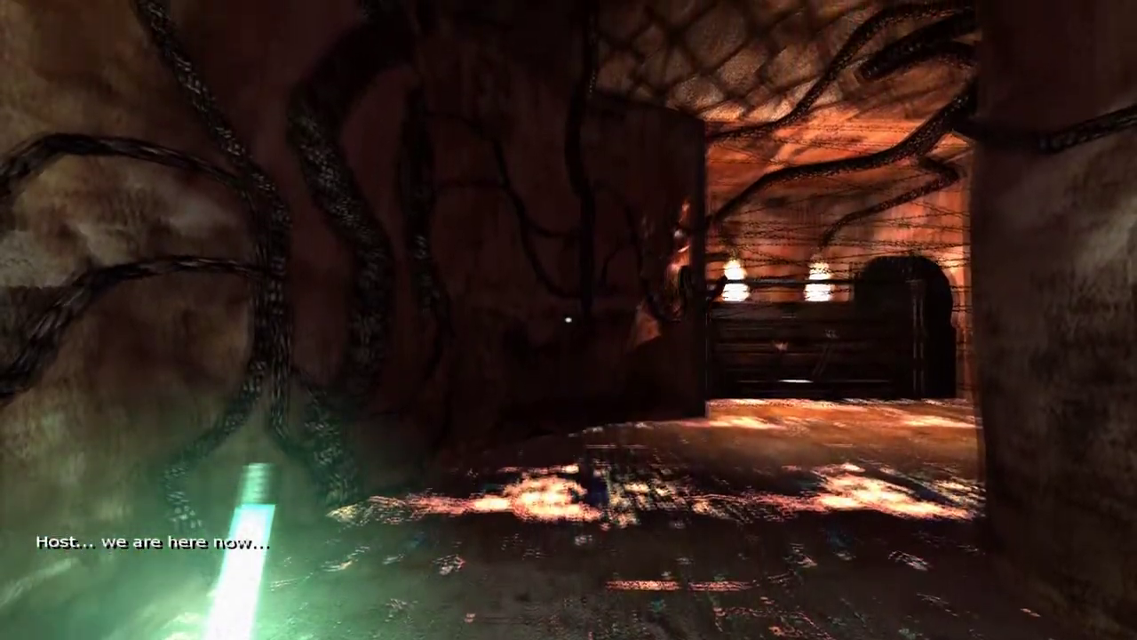
key("w")
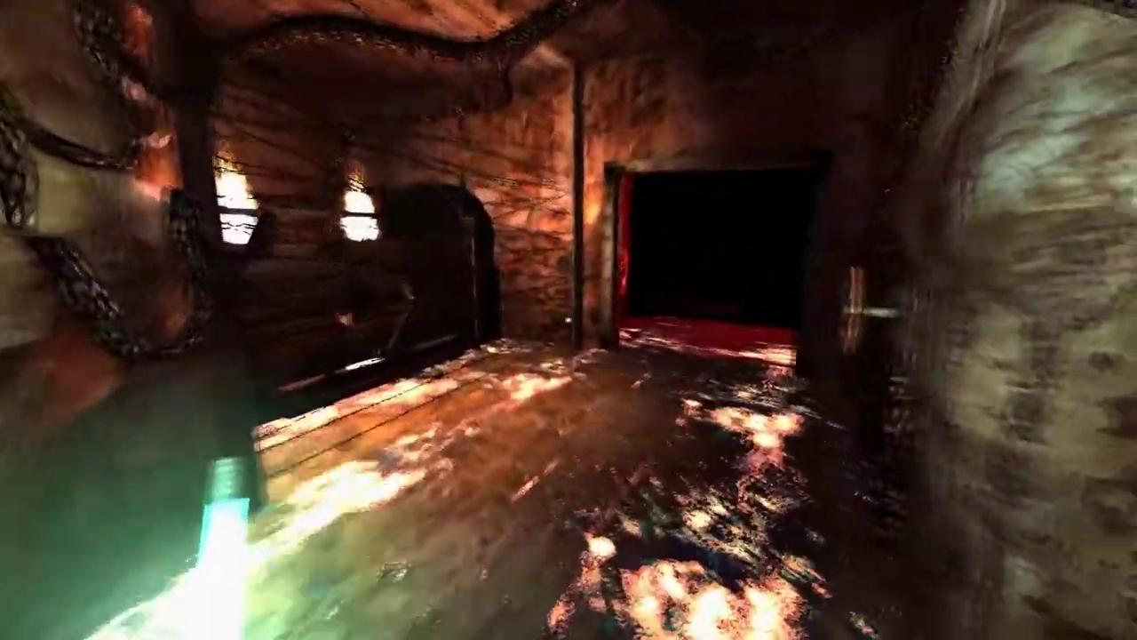
key("w")
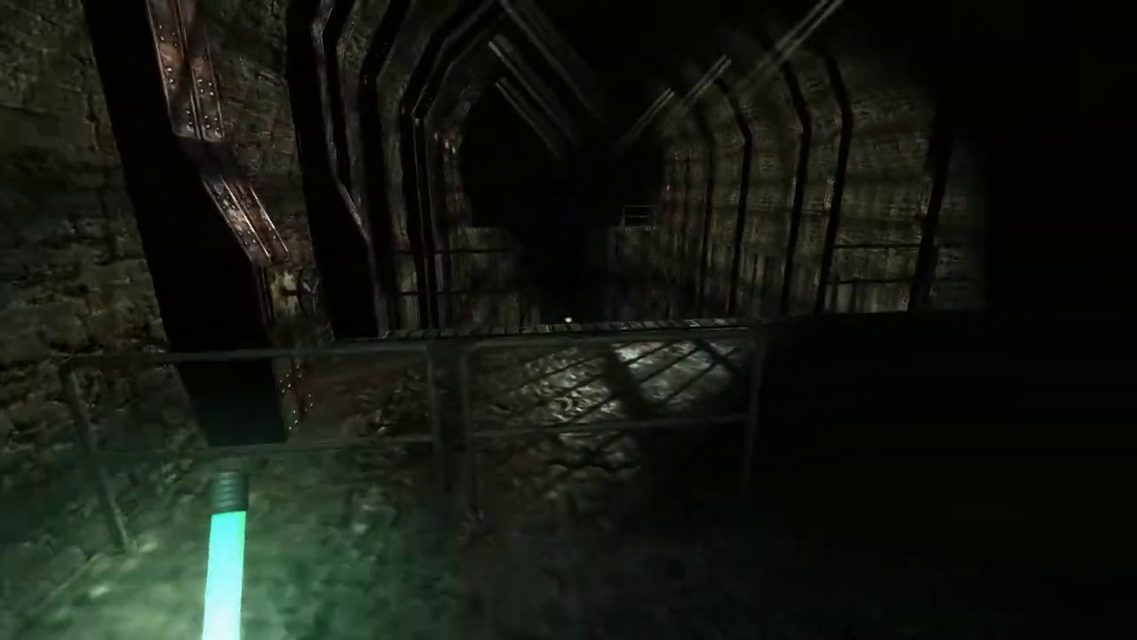
key("w")
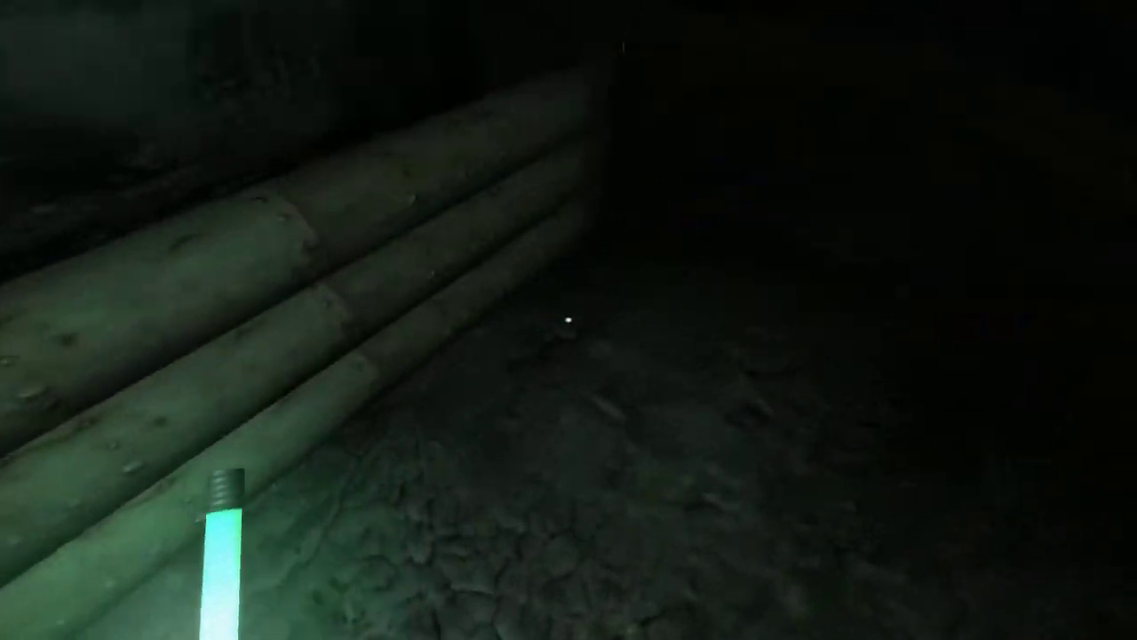
left_click_drag(568, 321, 569, 325)
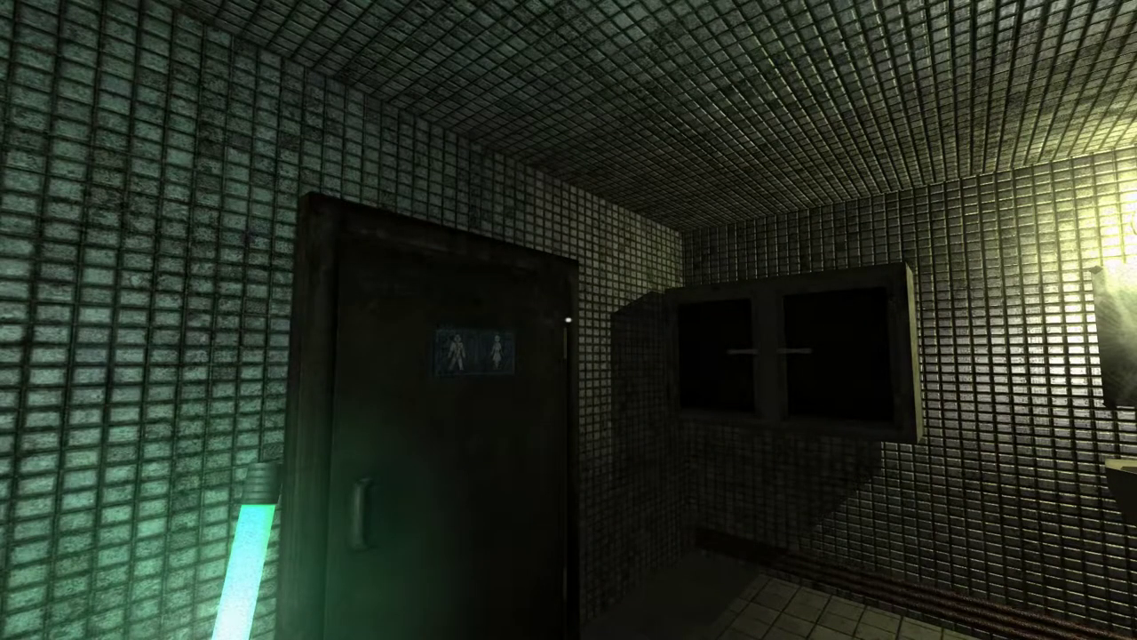
key("w")
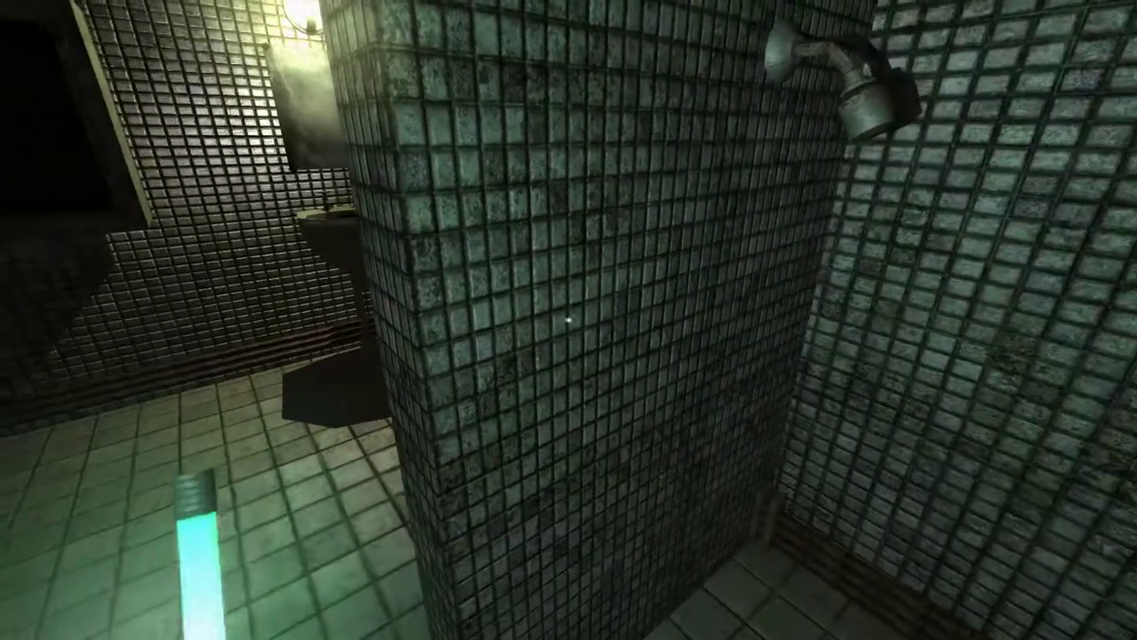
key("w")
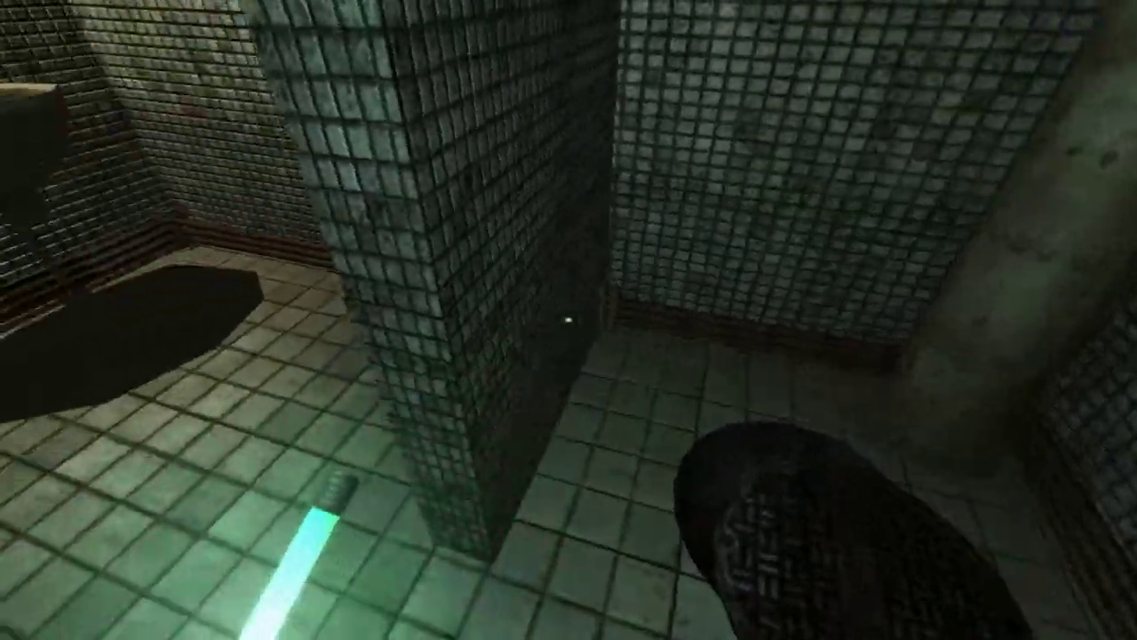
key("w")
key("w")
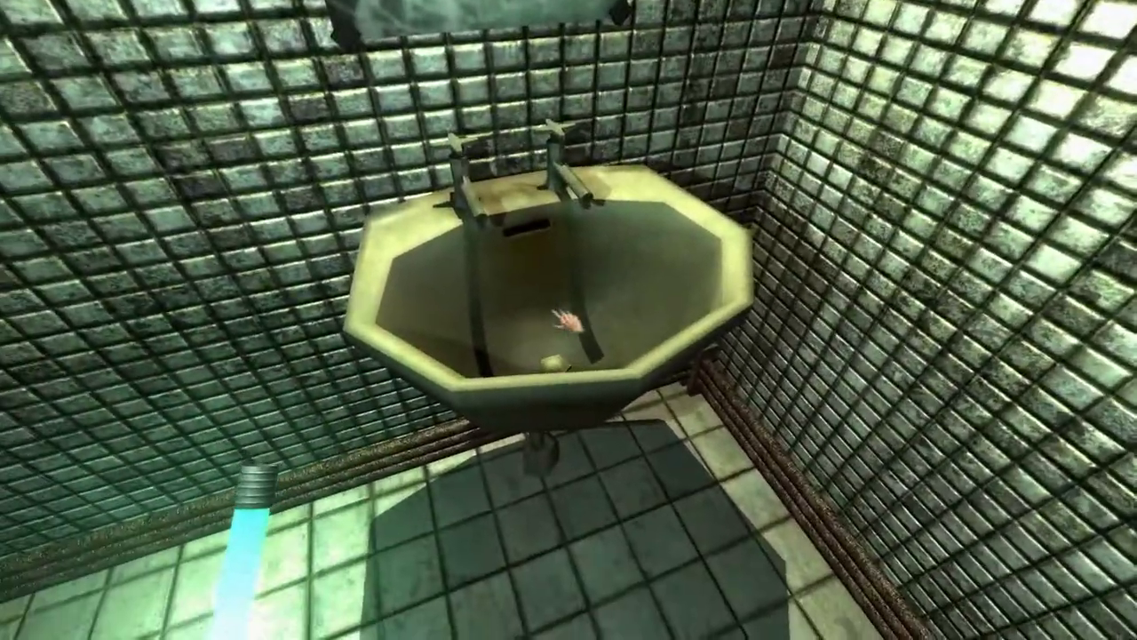
key("s")
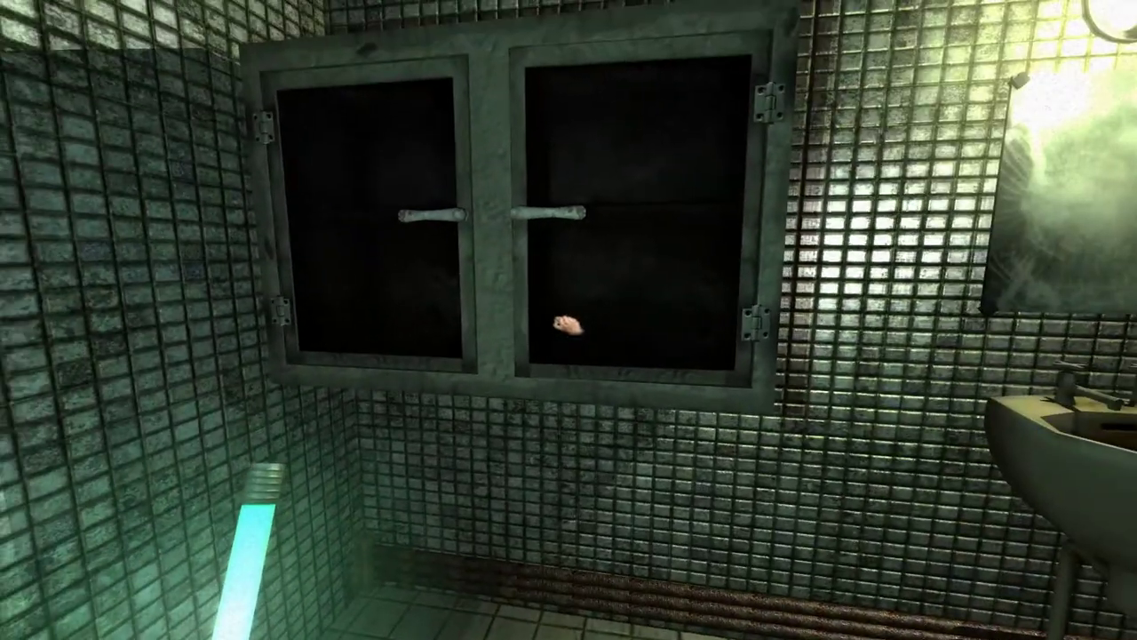
left_click_drag(566, 325, 637, 342)
key("w")
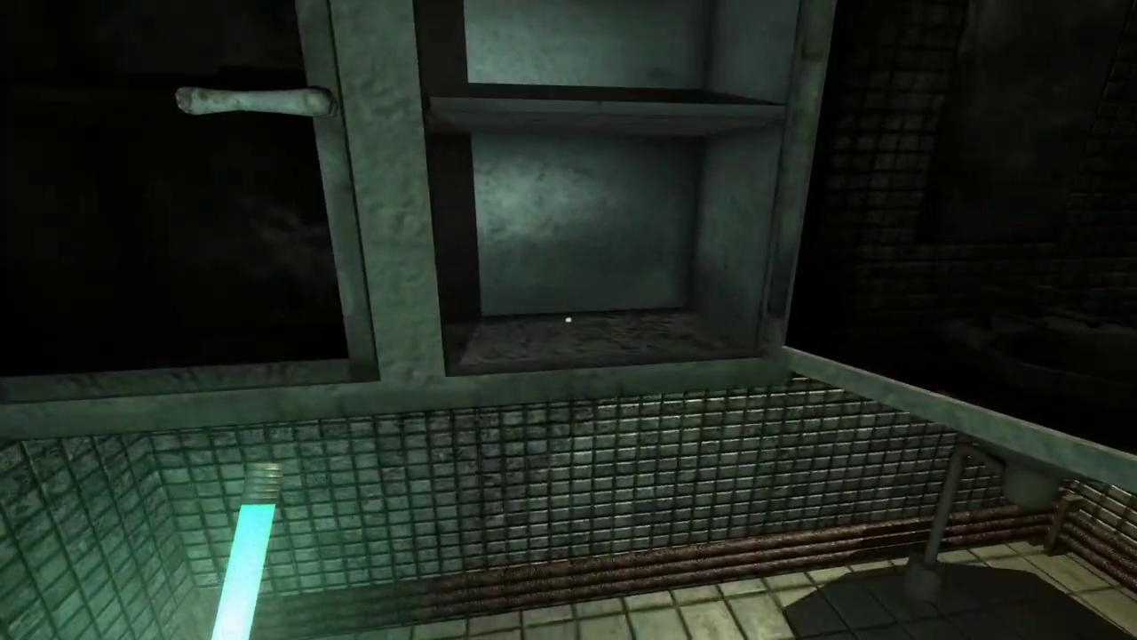
left_click_drag(564, 323, 568, 320)
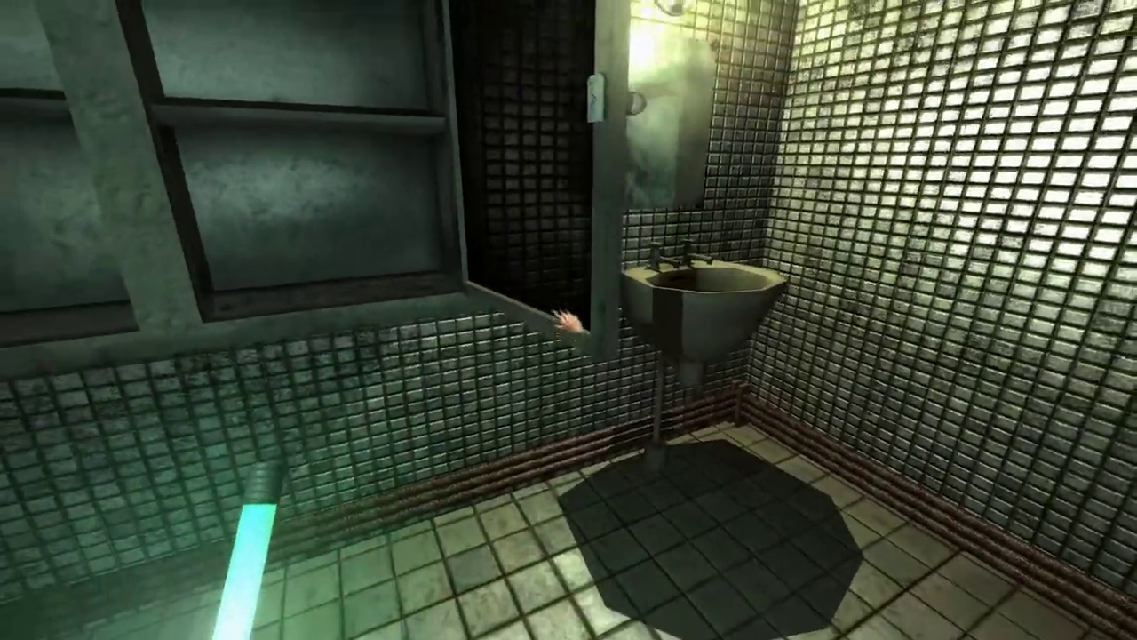
key("w")
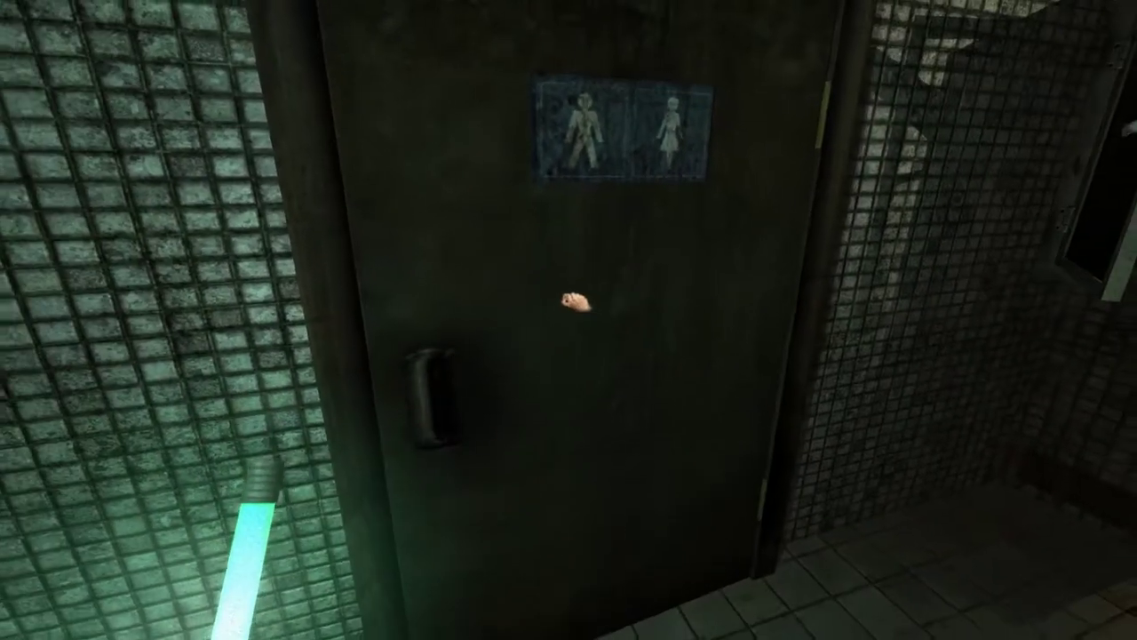
left_click(576, 303)
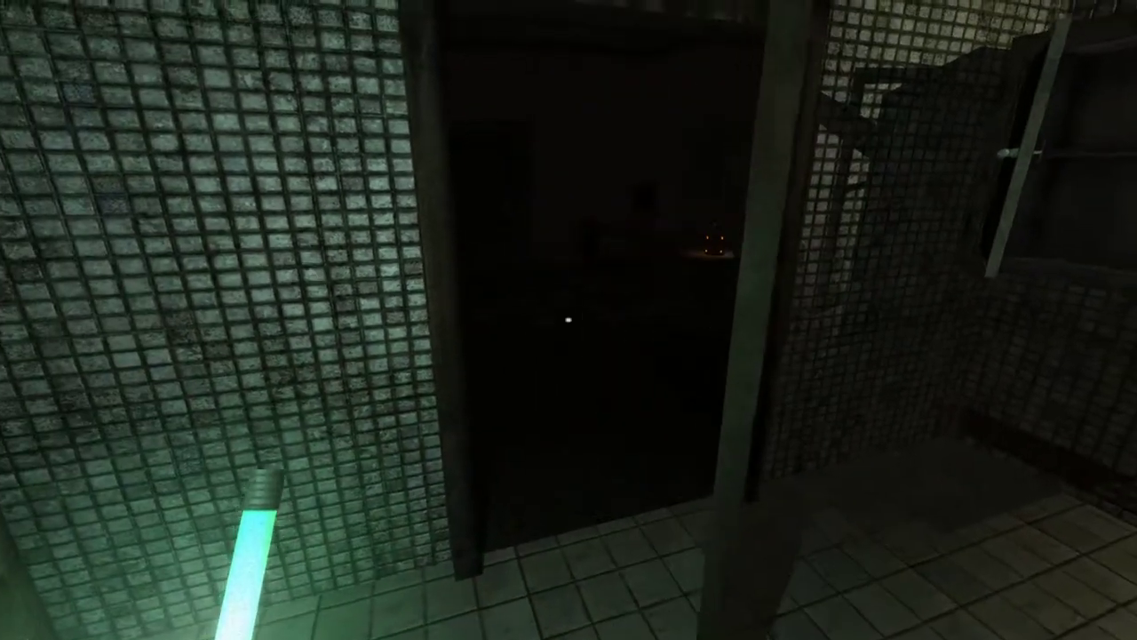
key("w")
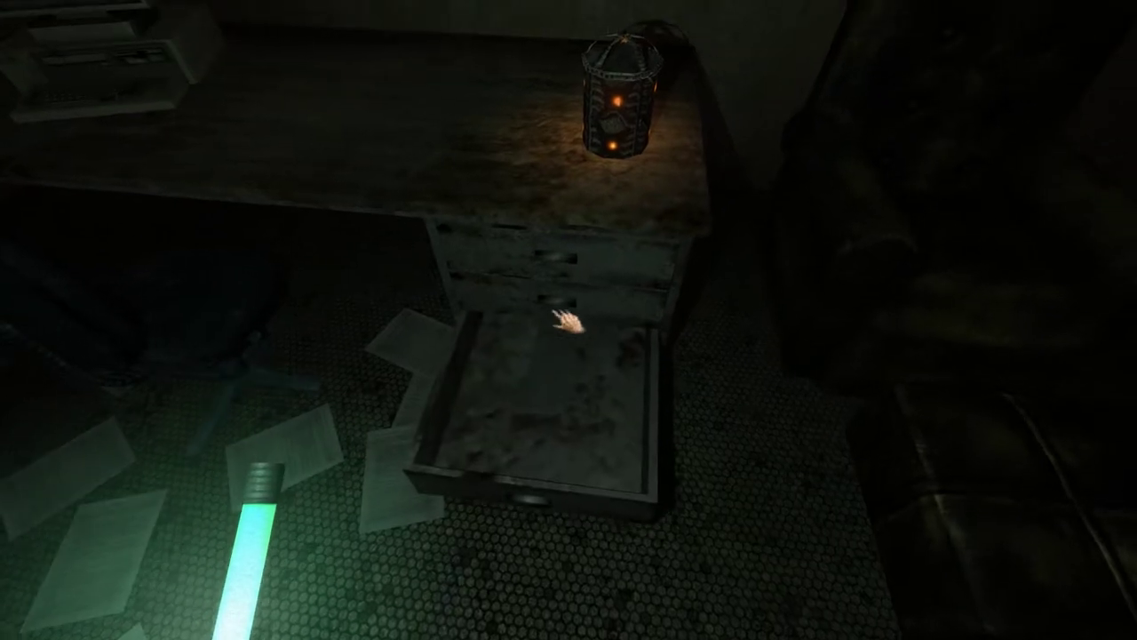
left_click(573, 325)
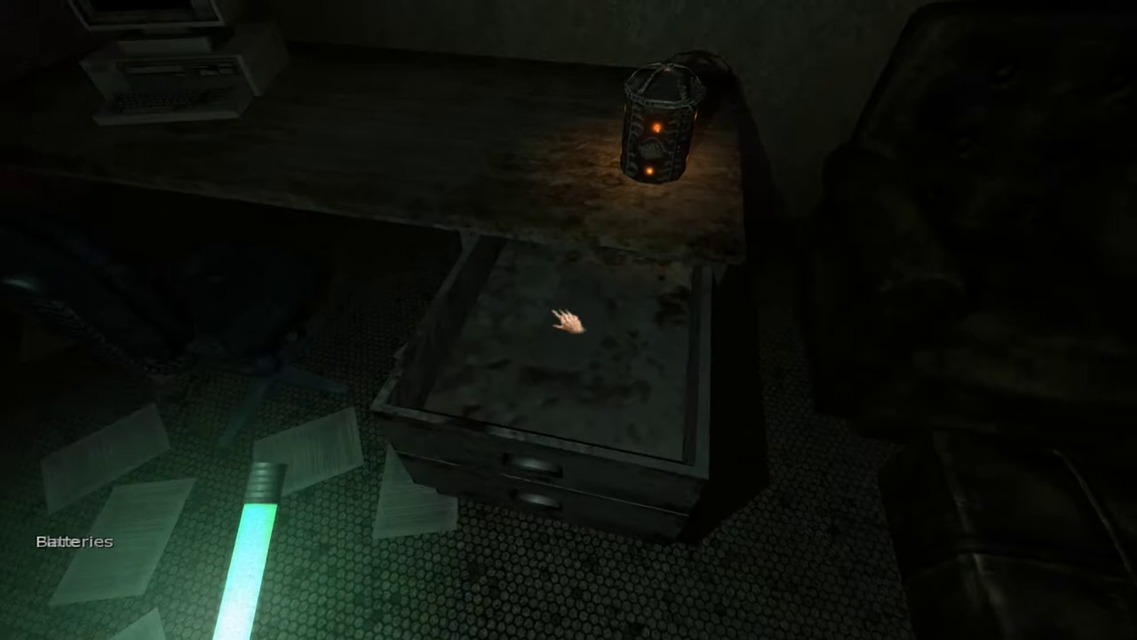
key("Tab")
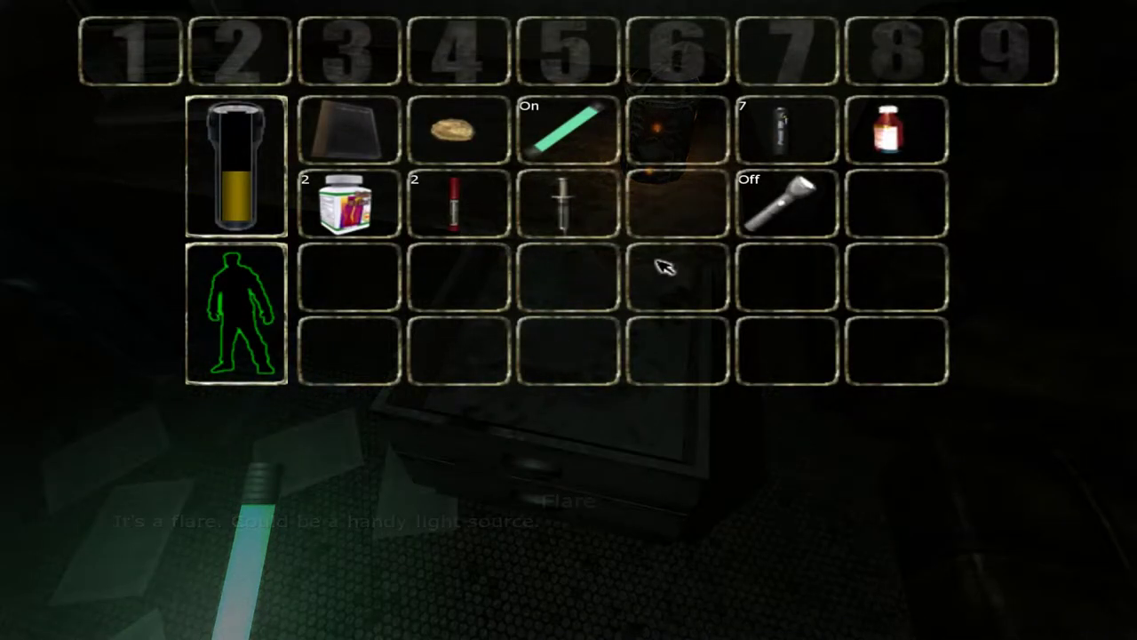
key("Tab")
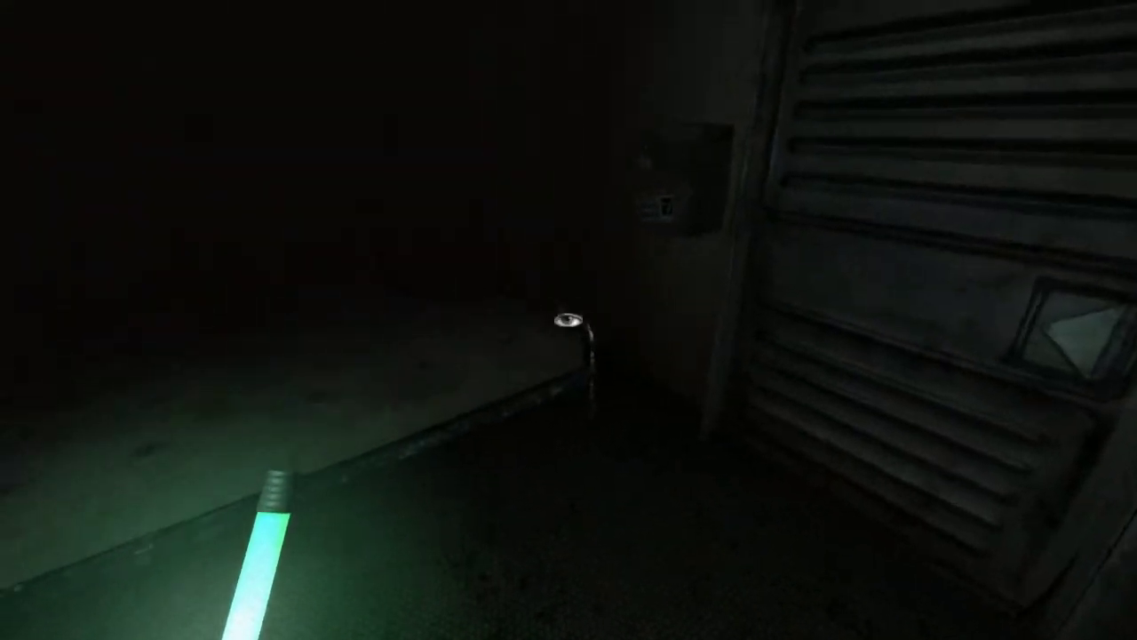
key("w")
left_click_drag(568, 320, 569, 320)
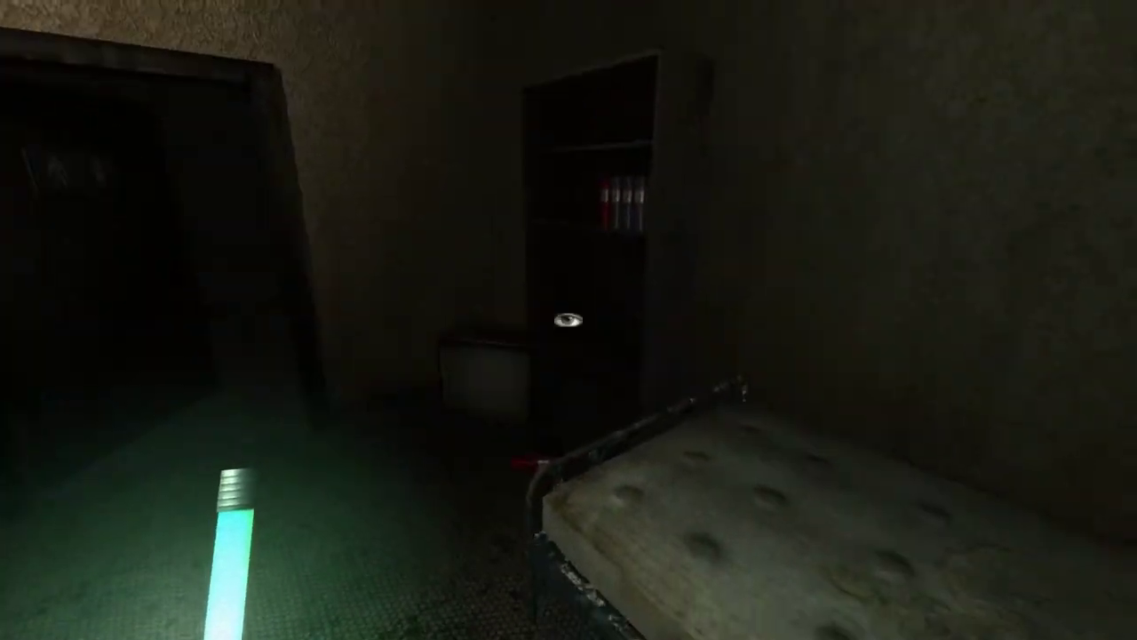
left_click_drag(569, 320, 568, 320)
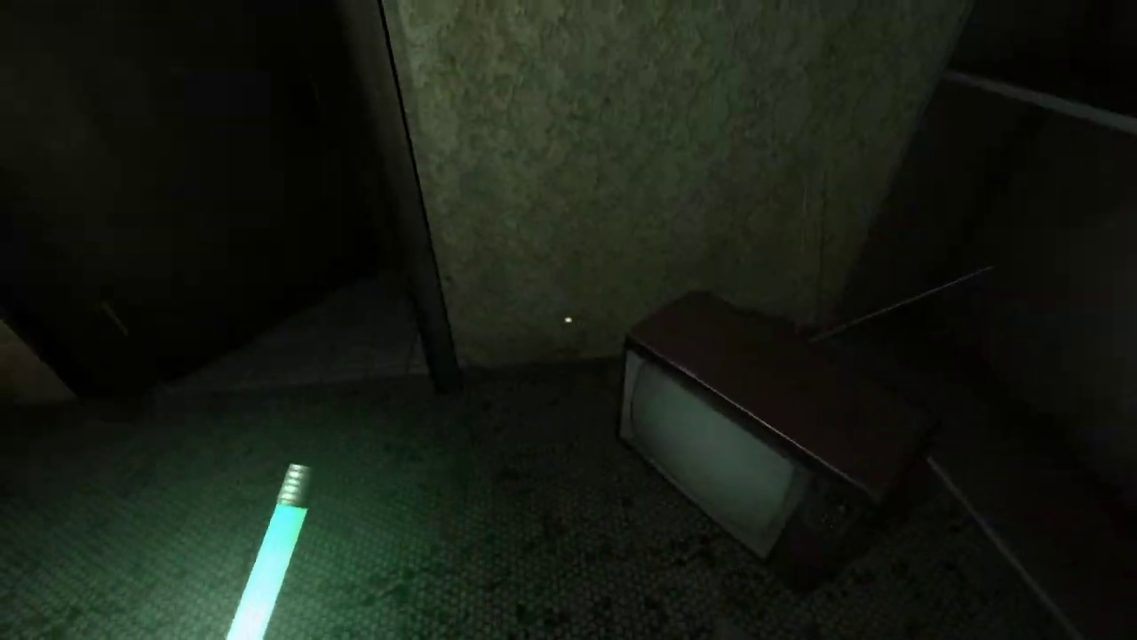
key("w")
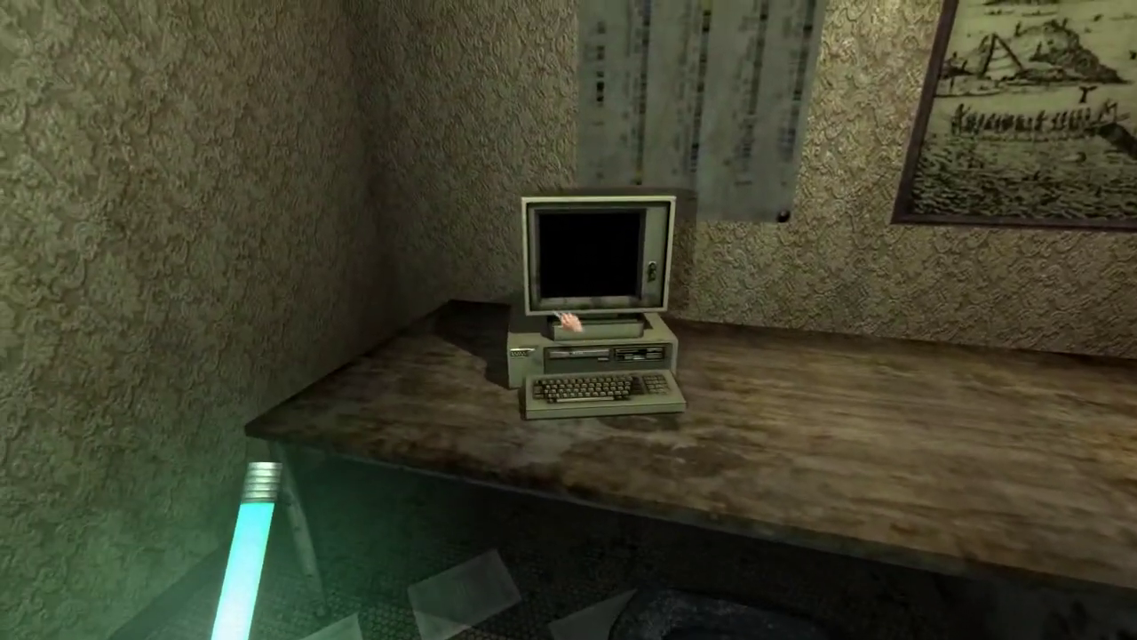
left_click(569, 322)
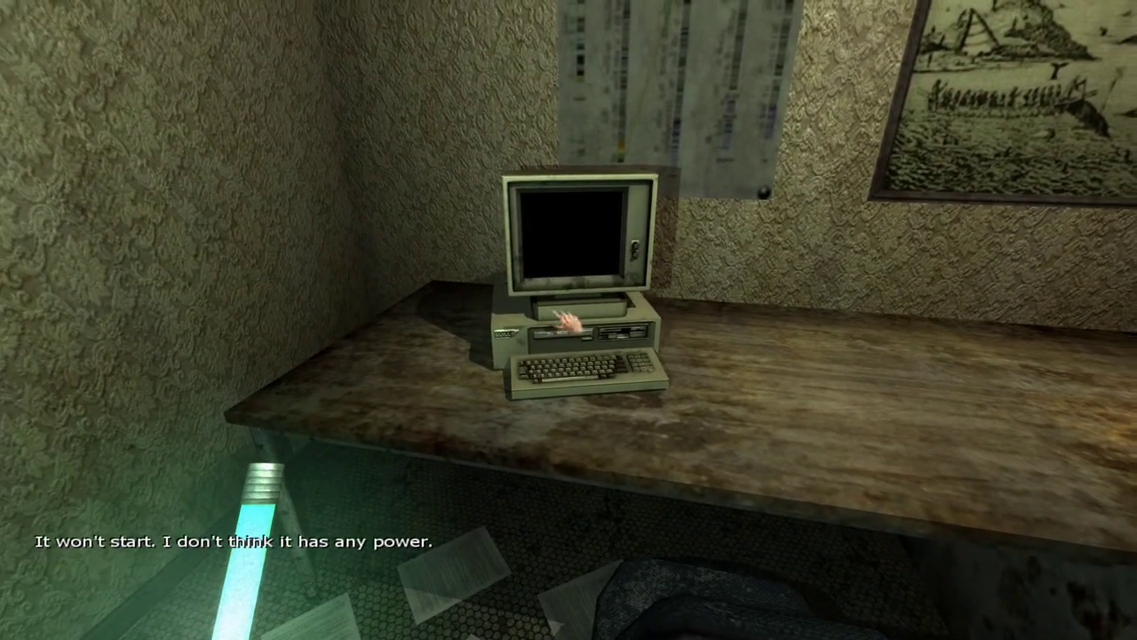
key("s")
key("w")
left_click(569, 322)
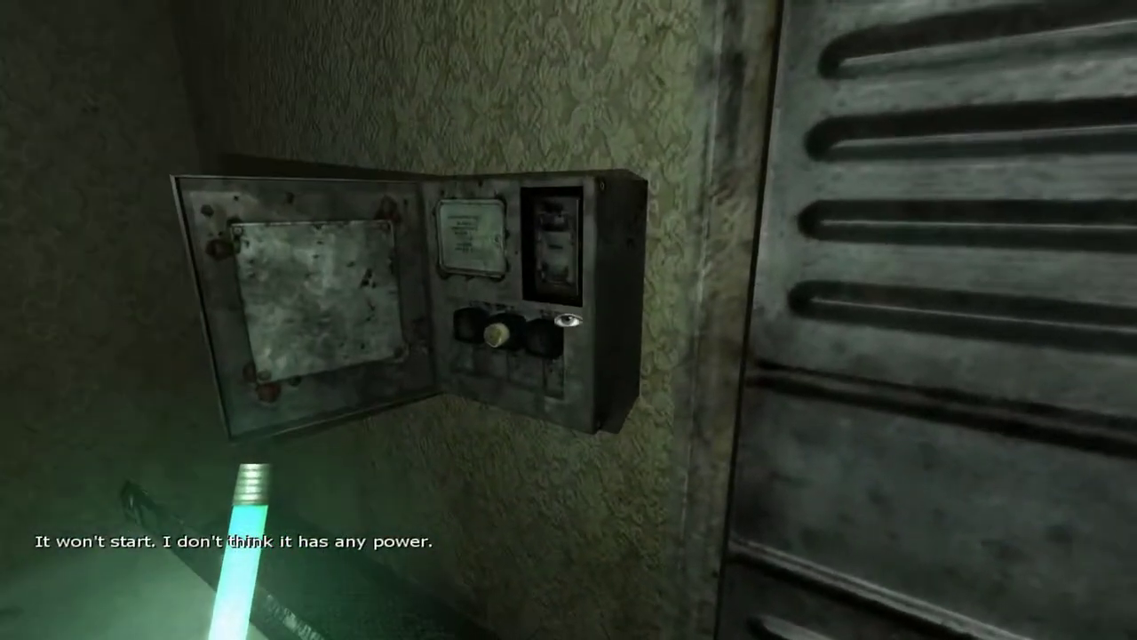
key("w")
key("s")
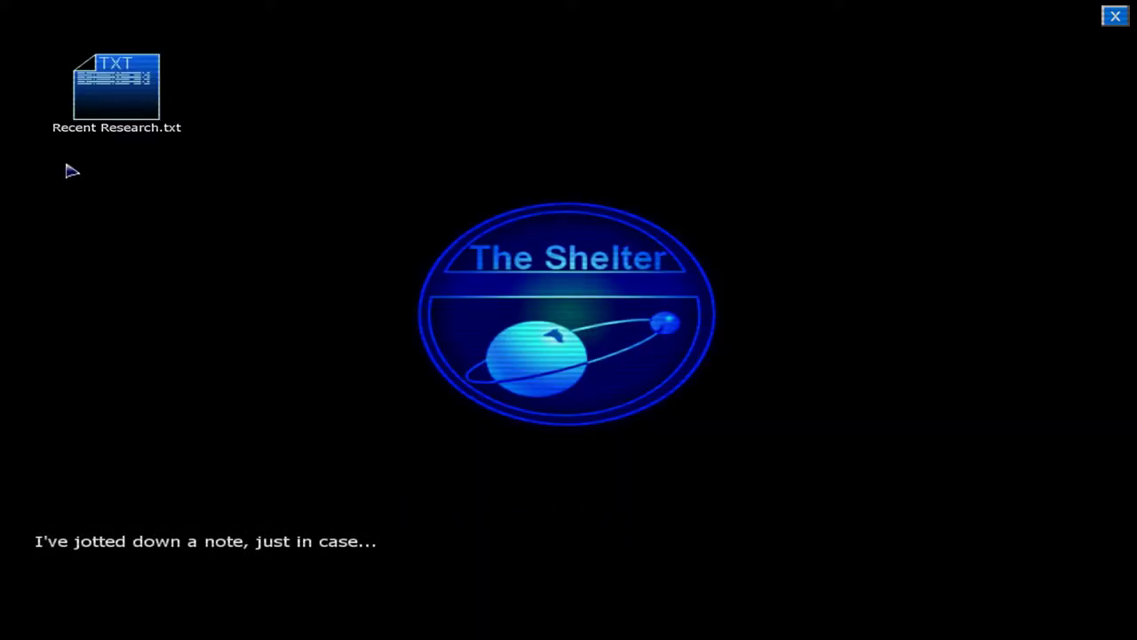
double_click(119, 119)
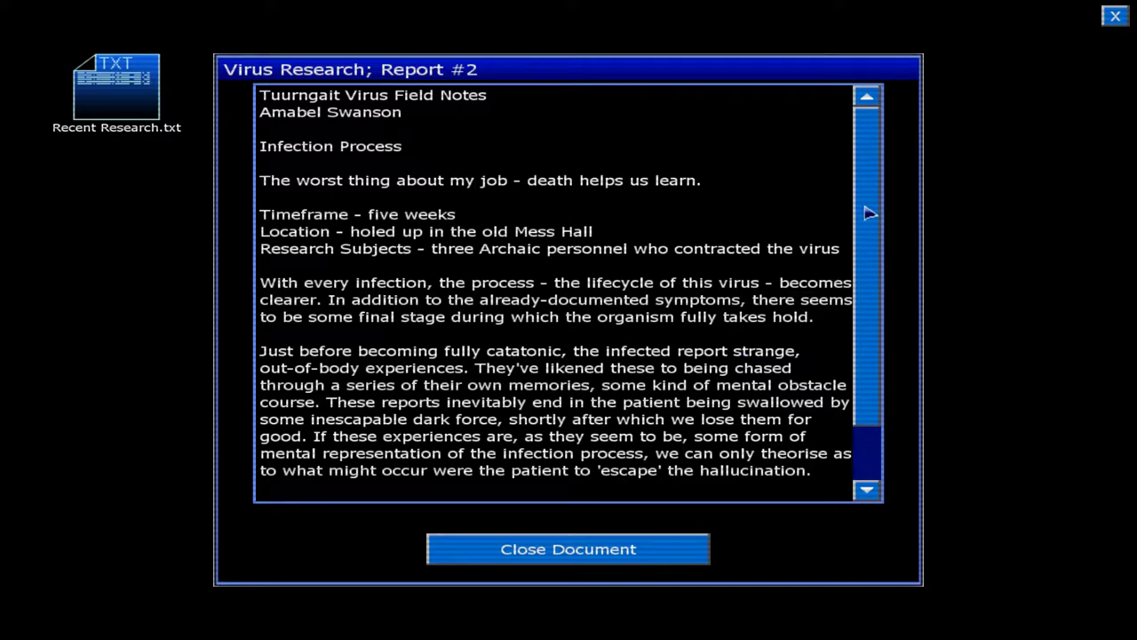
scroll(870, 214, "down", 3)
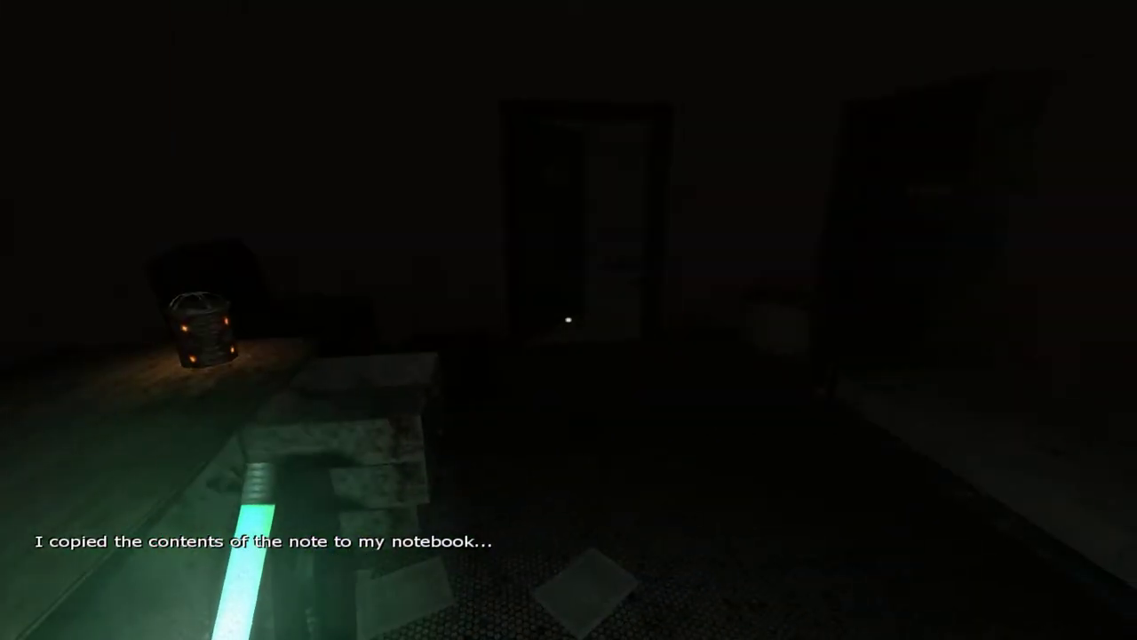
key("w")
key("w")
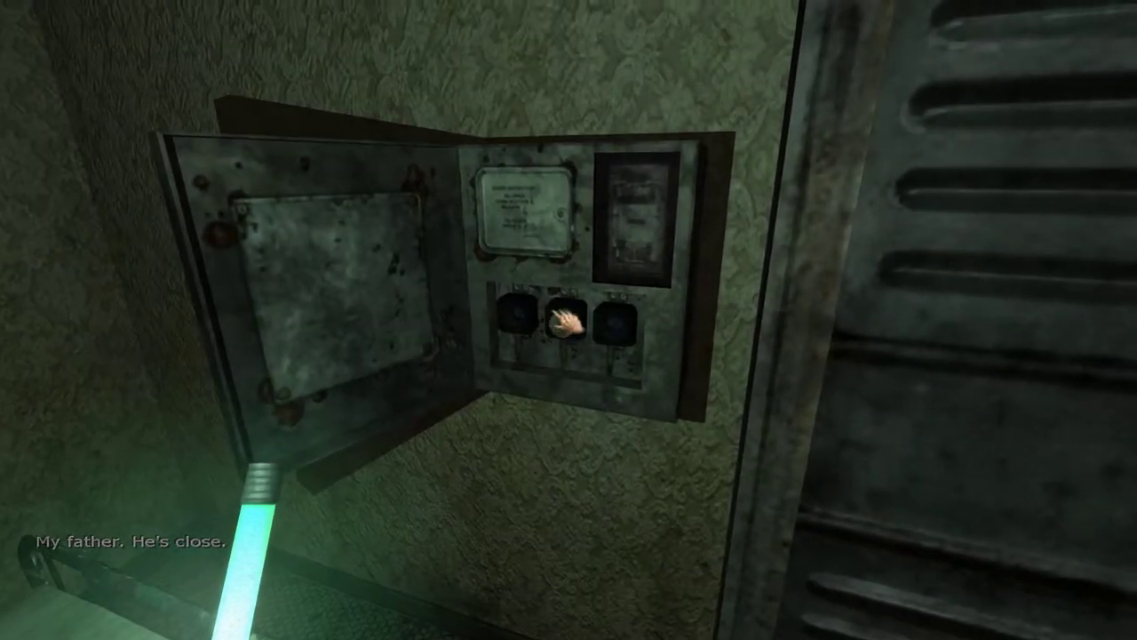
key("w")
key("w")
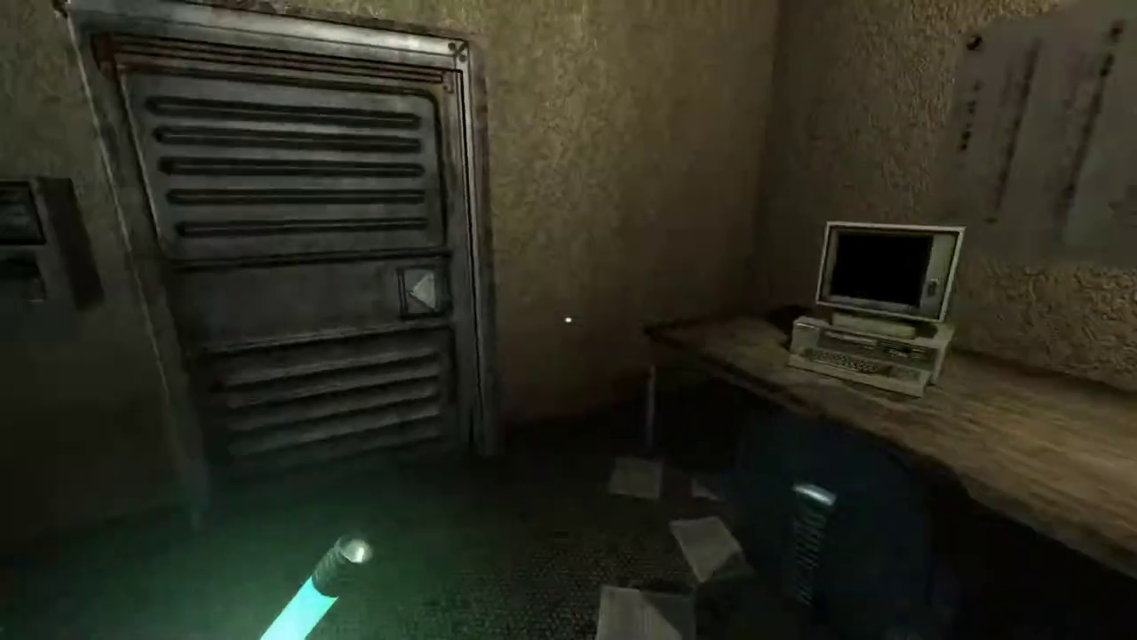
key("w")
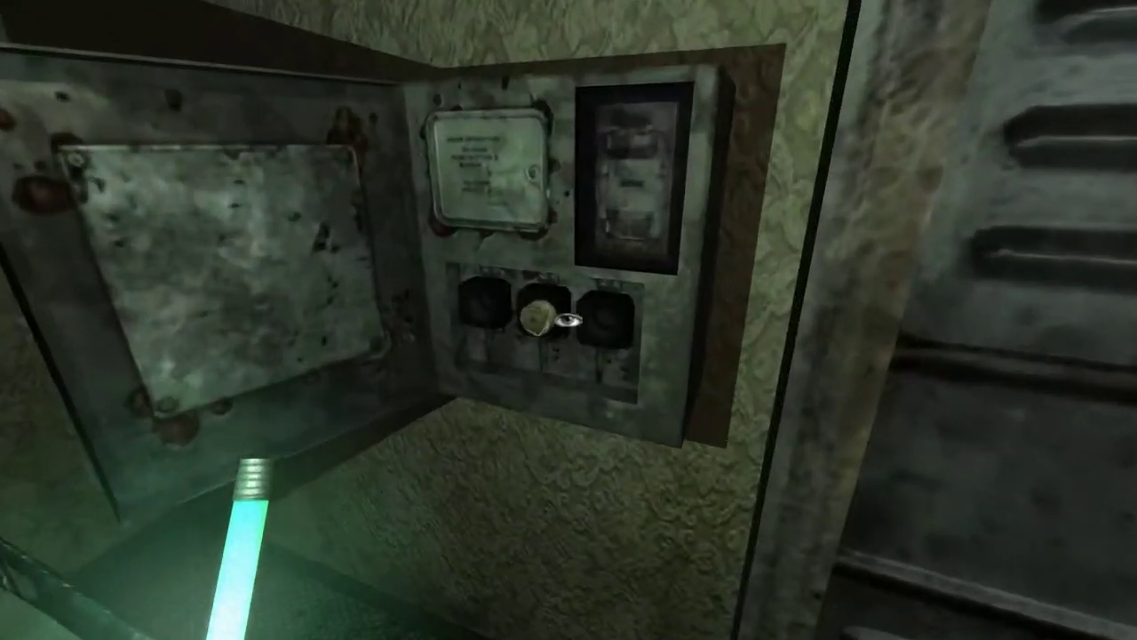
left_click_drag(569, 320, 569, 320)
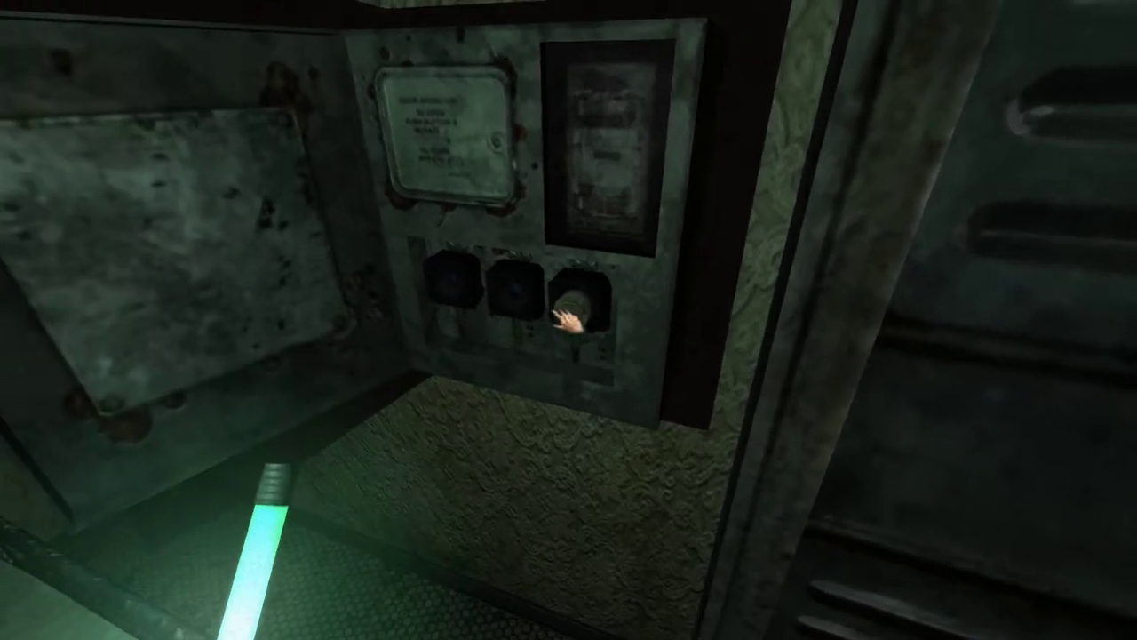
left_click_drag(569, 320, 569, 320)
key("s")
key("w")
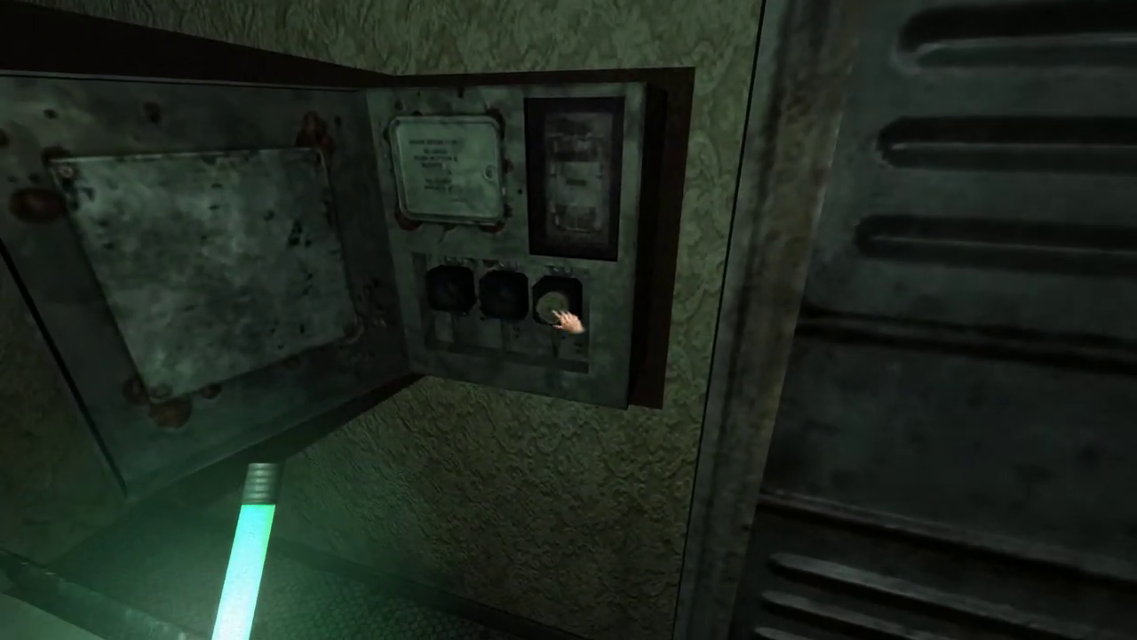
left_click(569, 319)
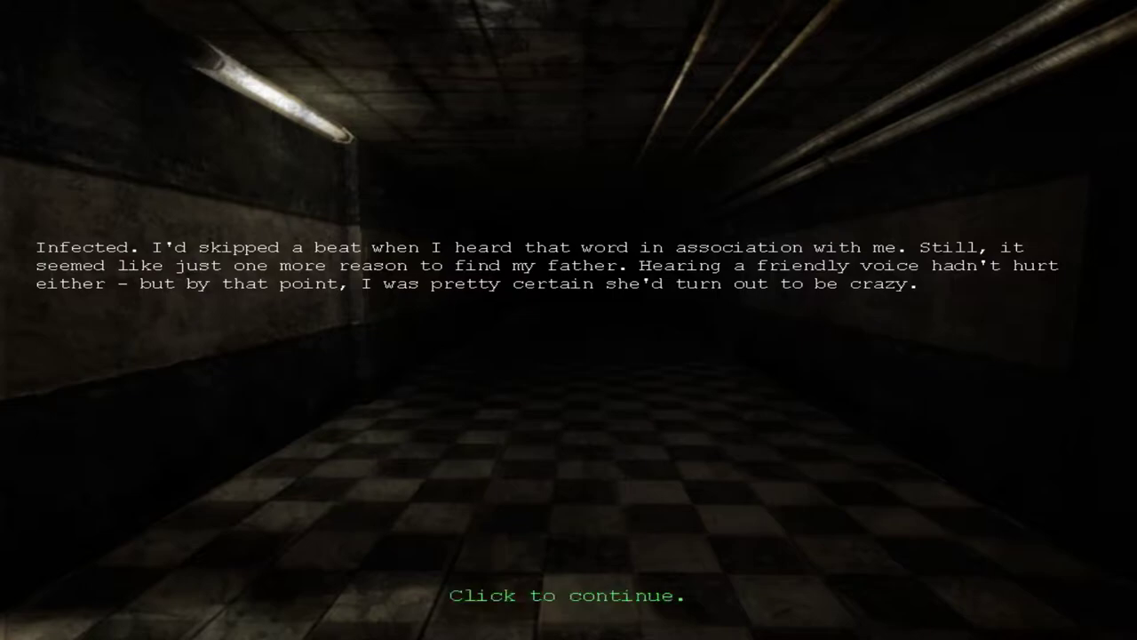
left_click(568, 320)
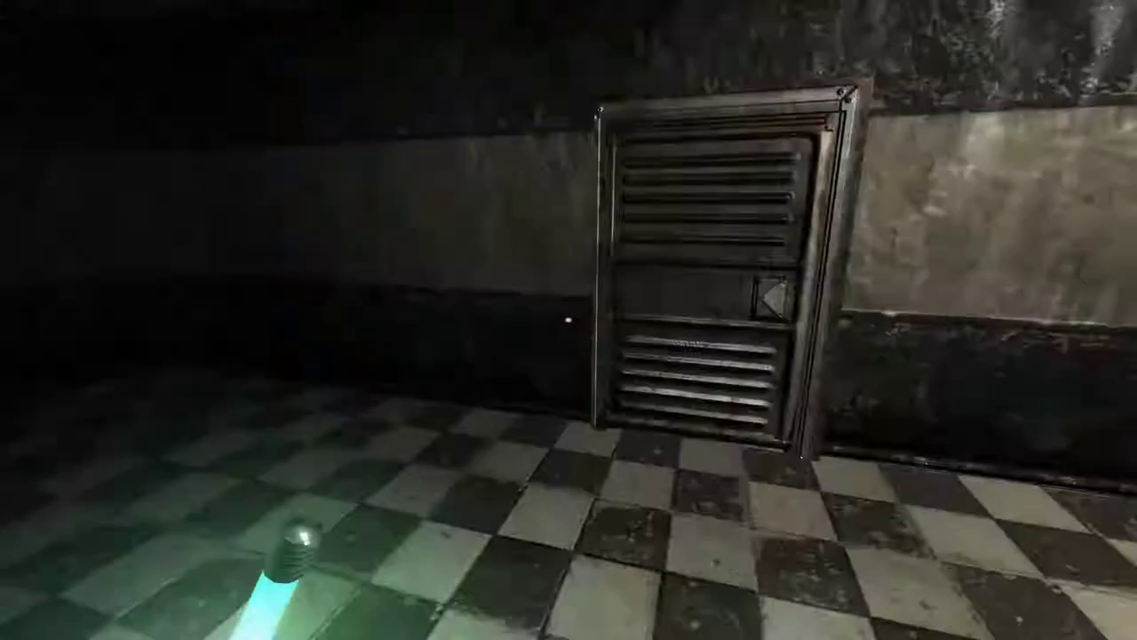
key("w")
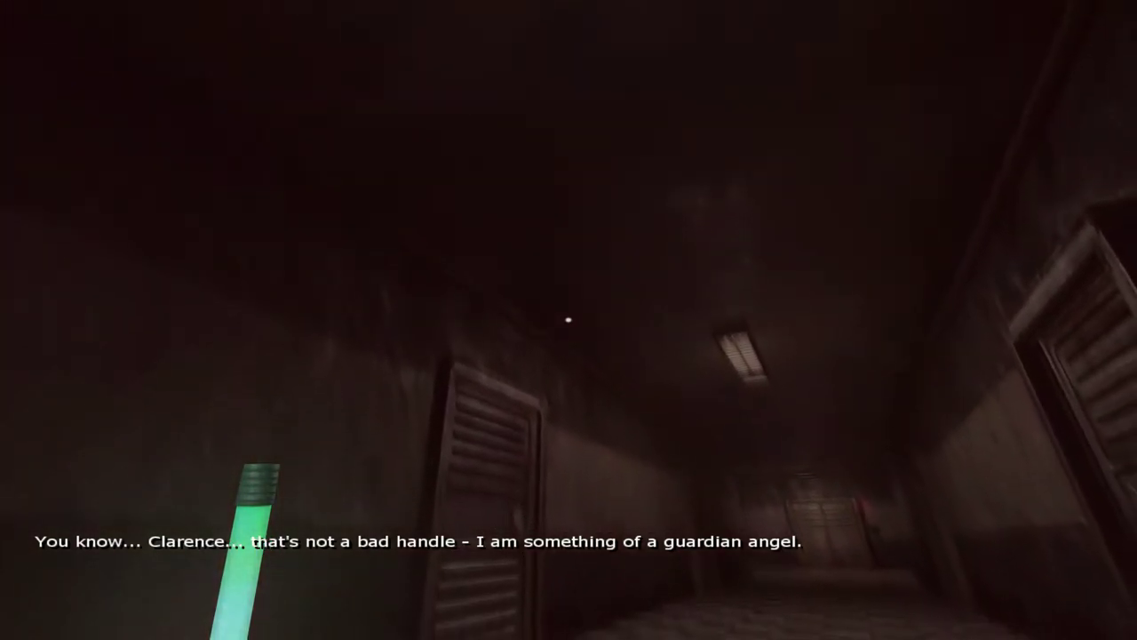
key("w")
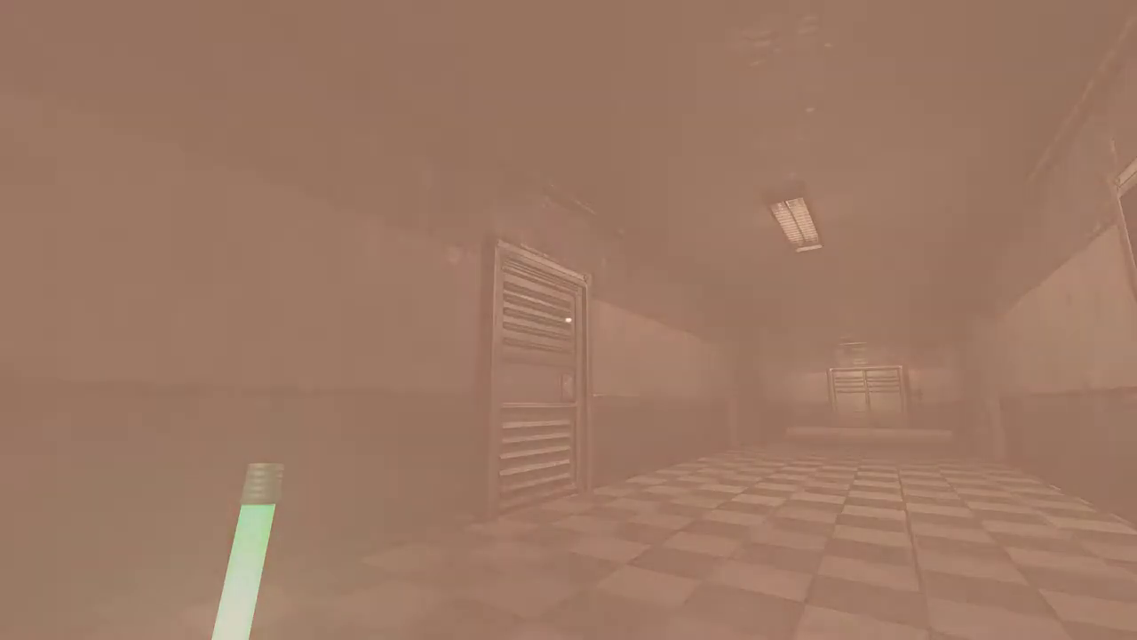
key("w")
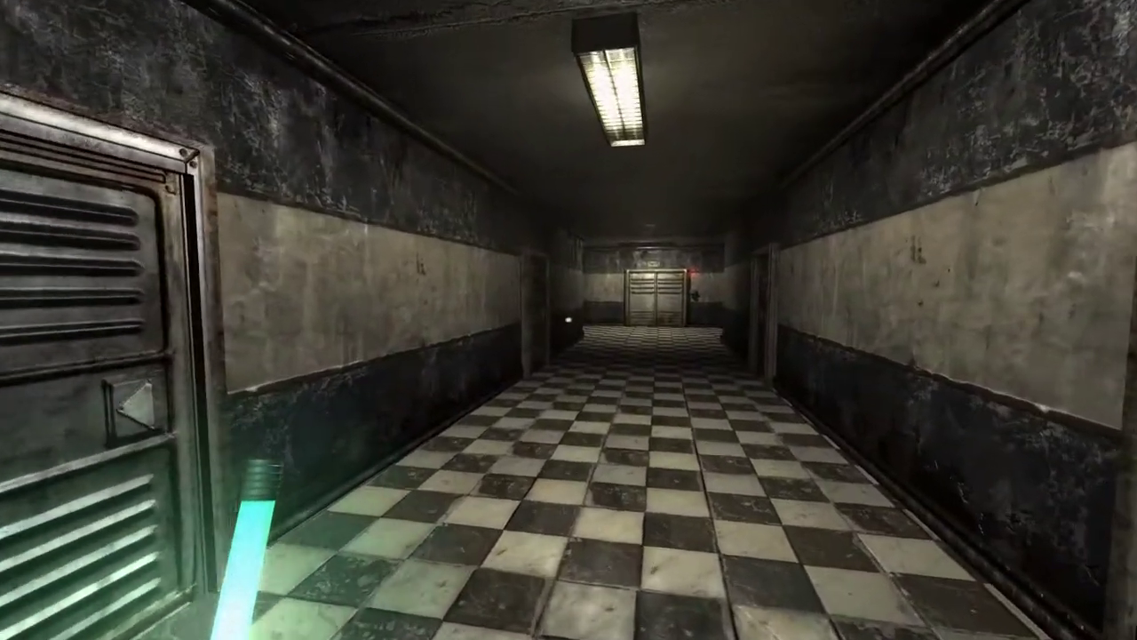
key("w")
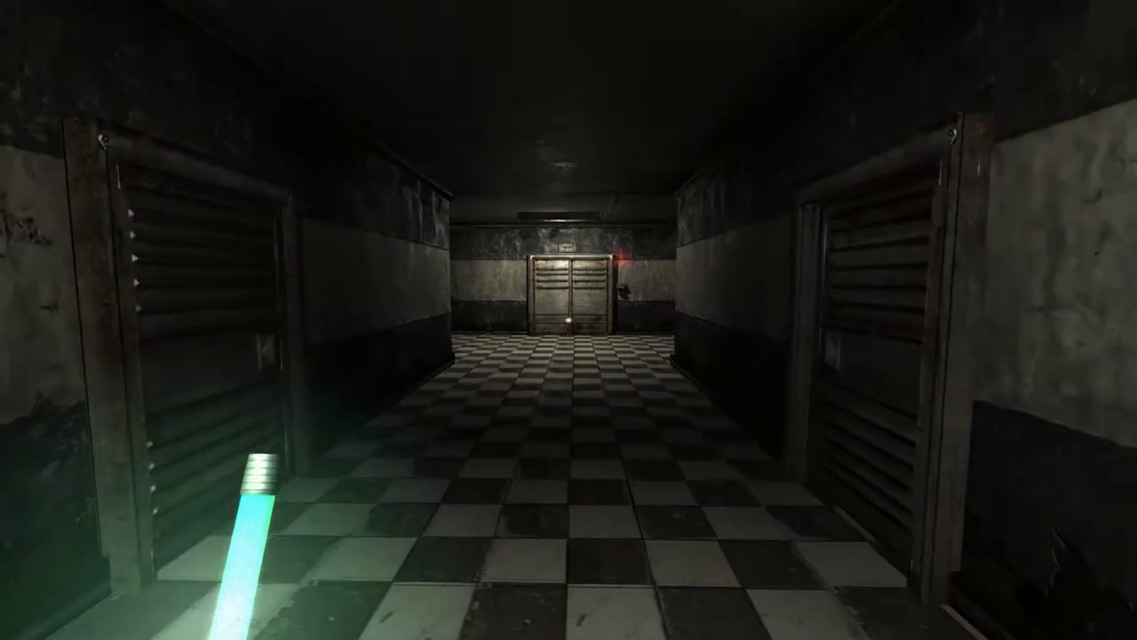
key("w")
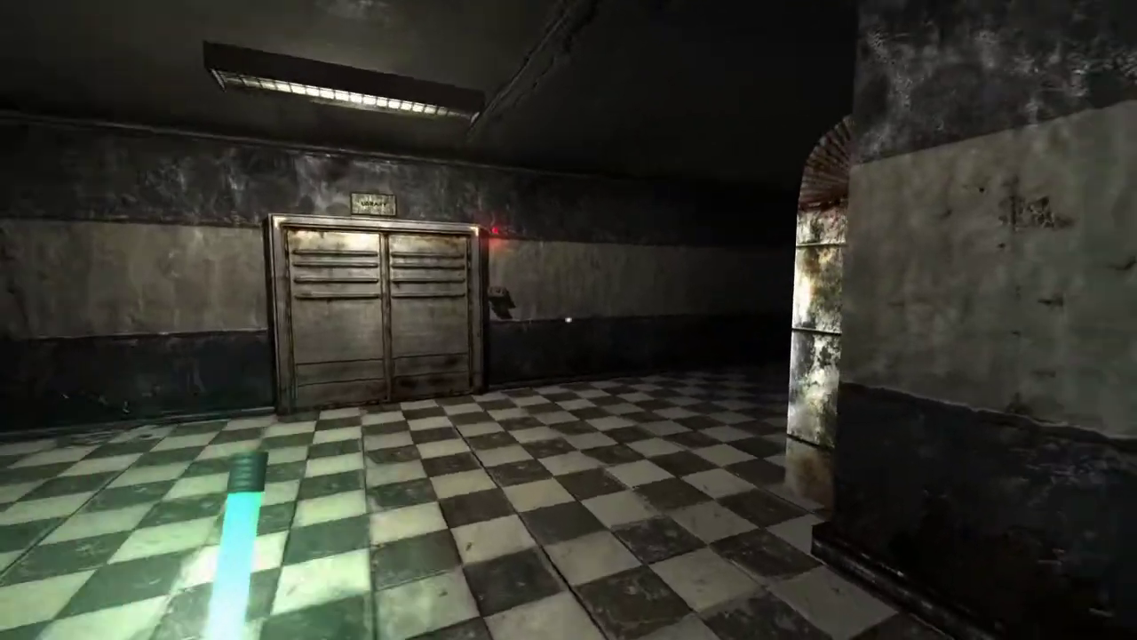
key("w")
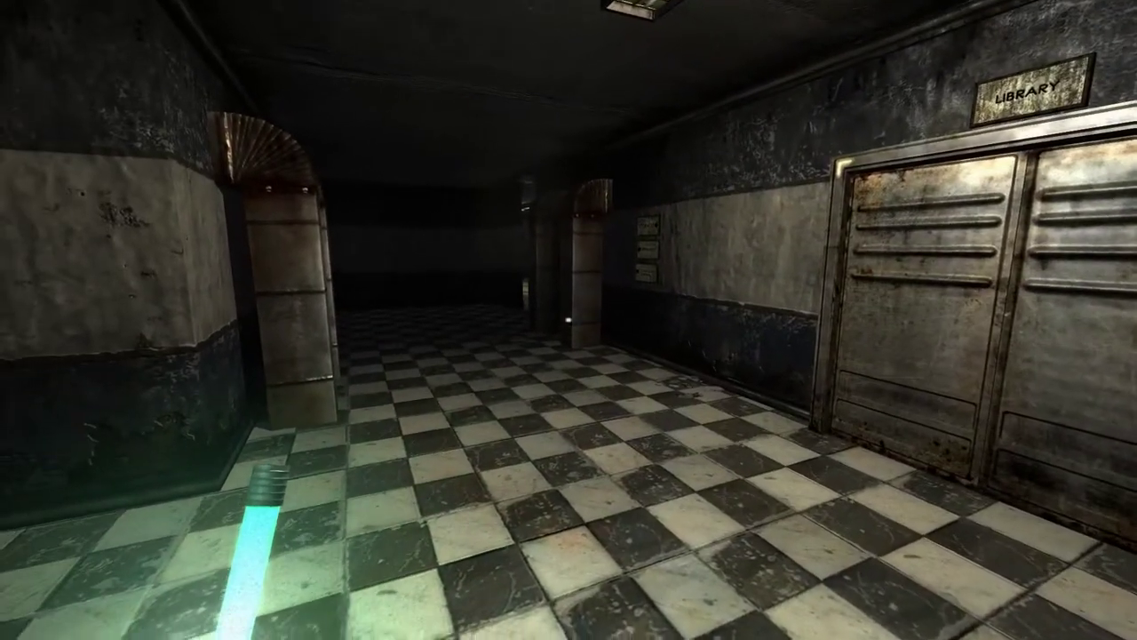
key("w")
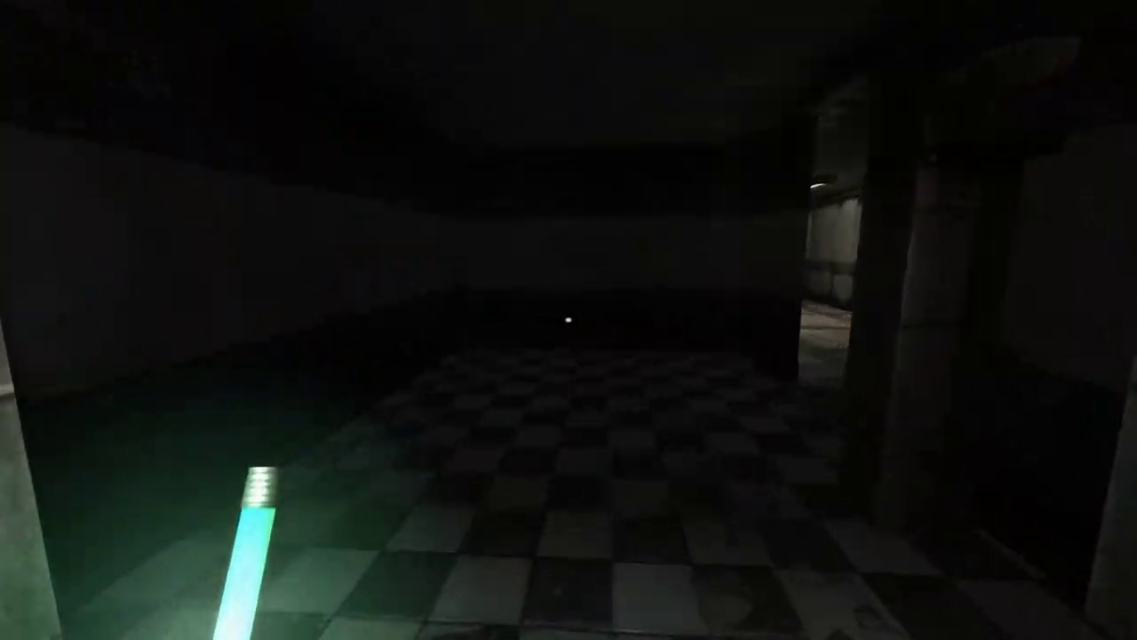
key("w")
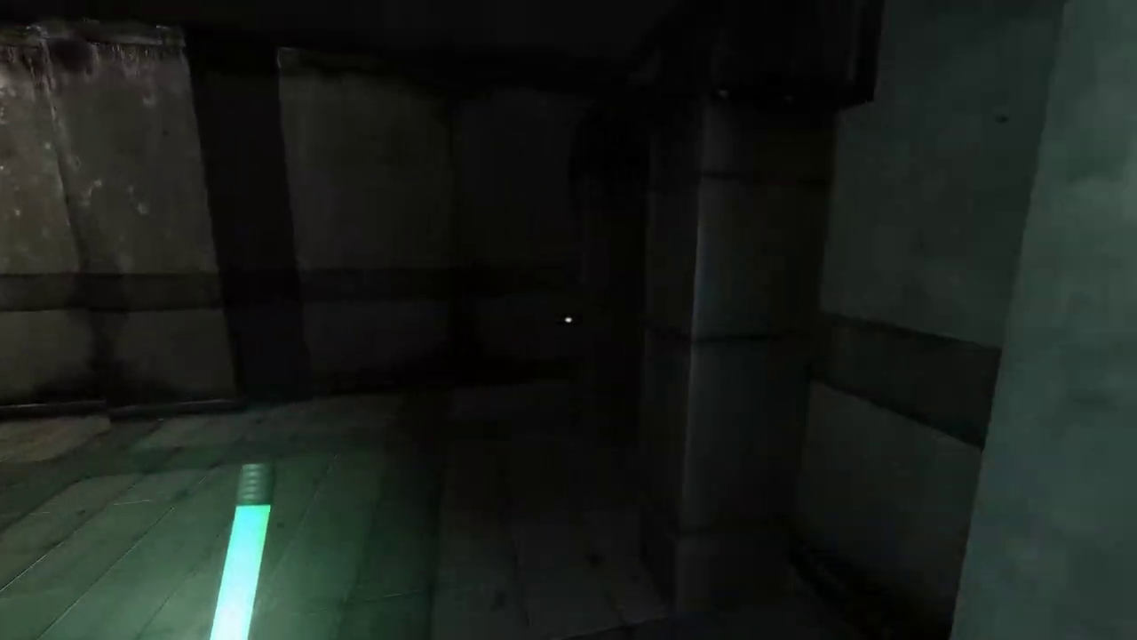
key("w")
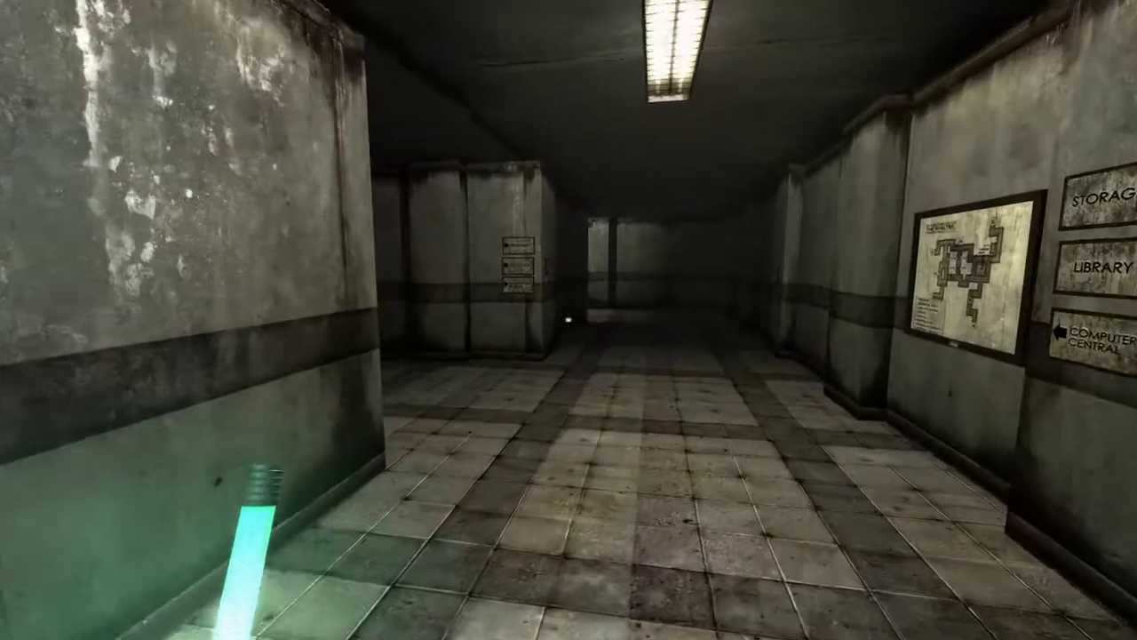
key("w")
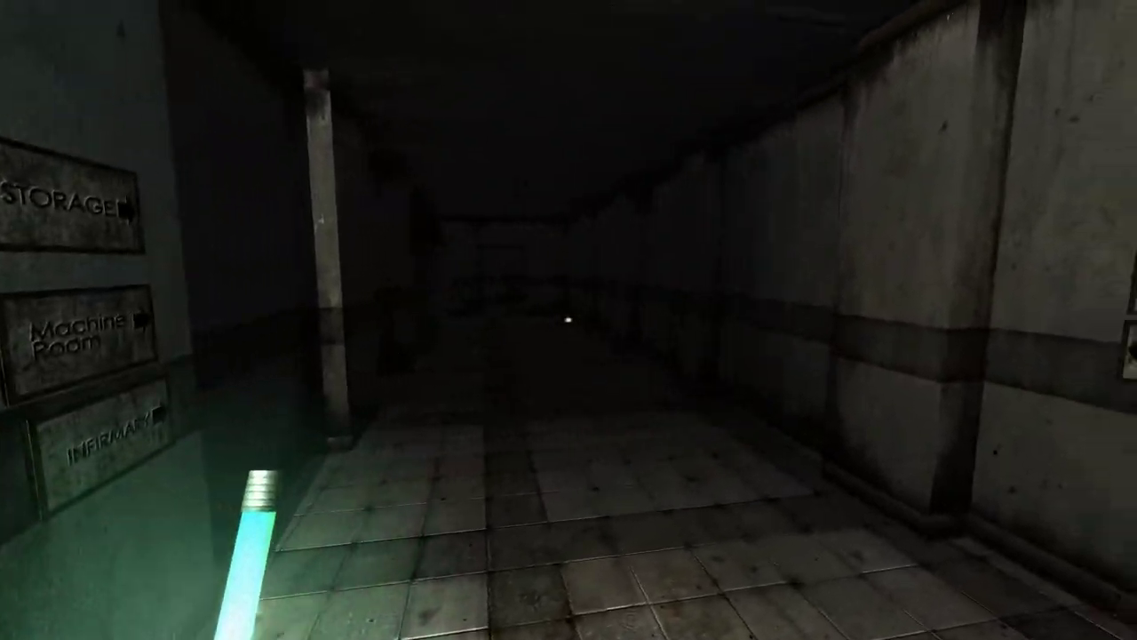
key("w")
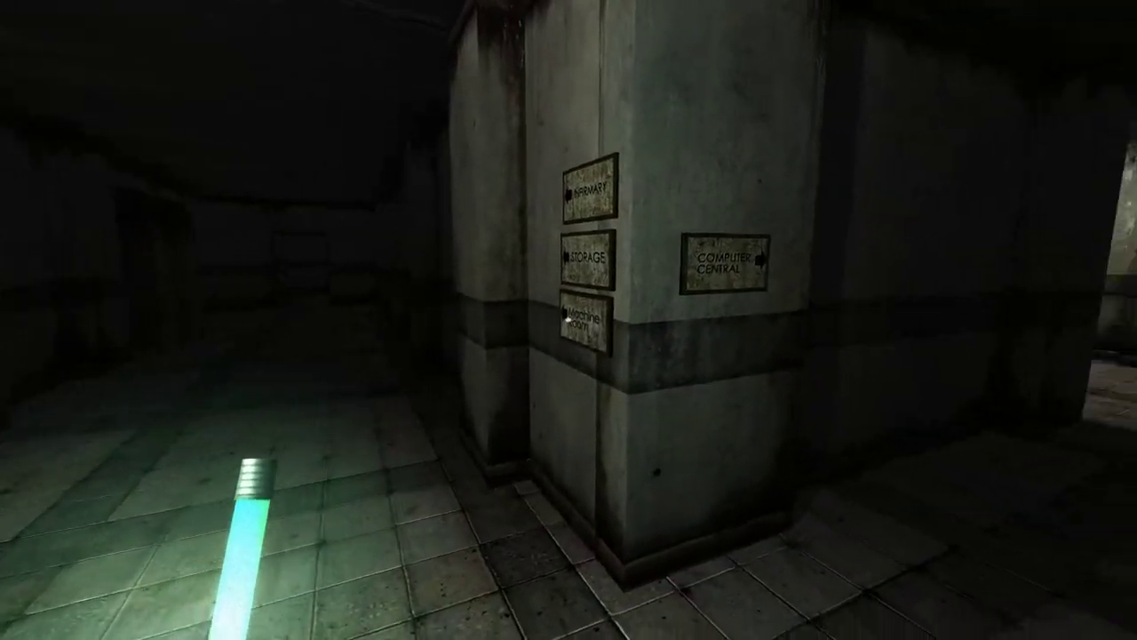
key("w")
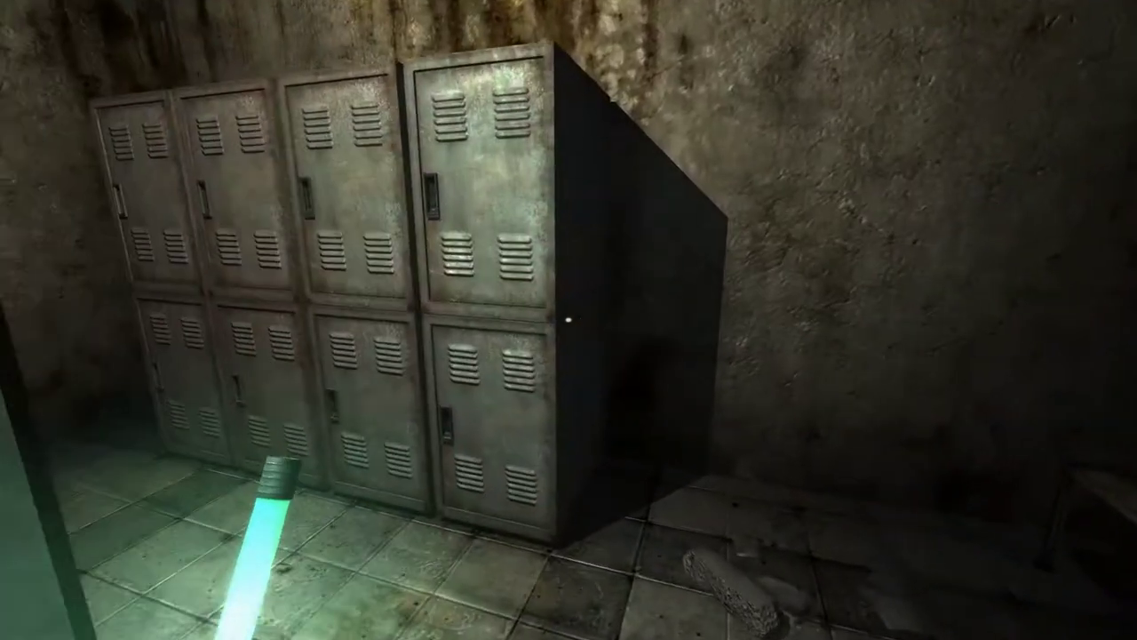
key("w")
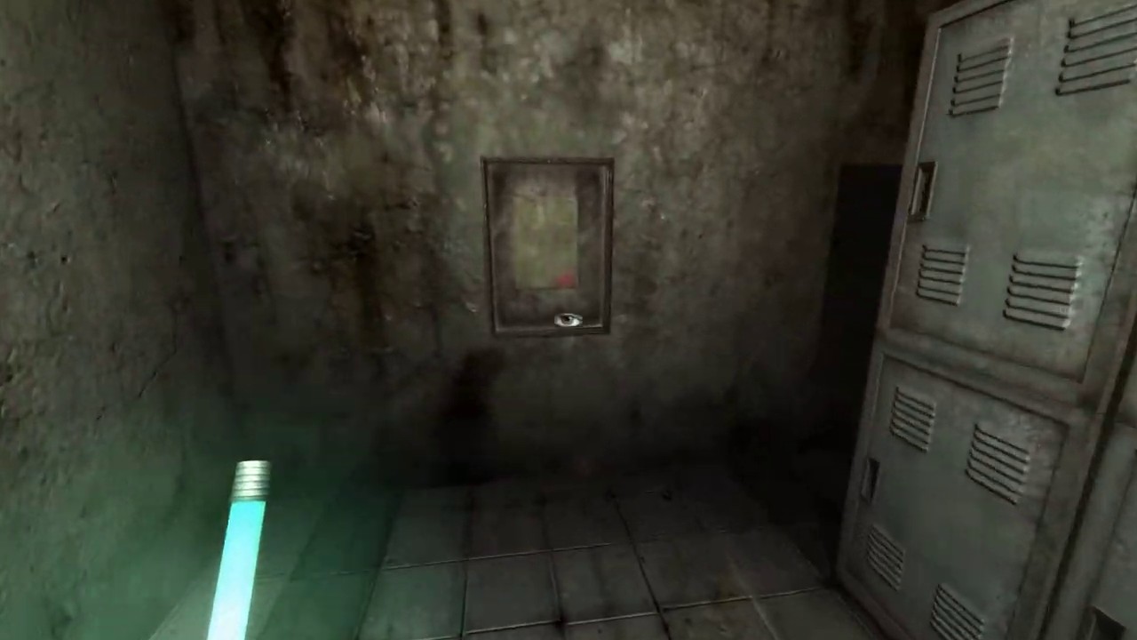
left_click(569, 318)
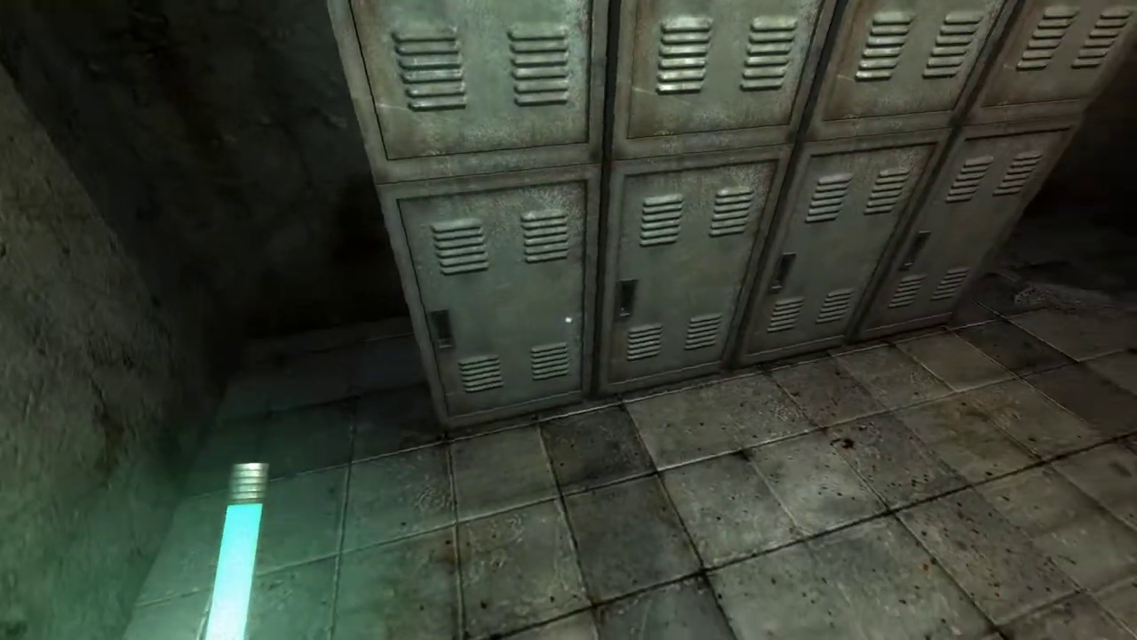
key("w")
left_click(569, 318)
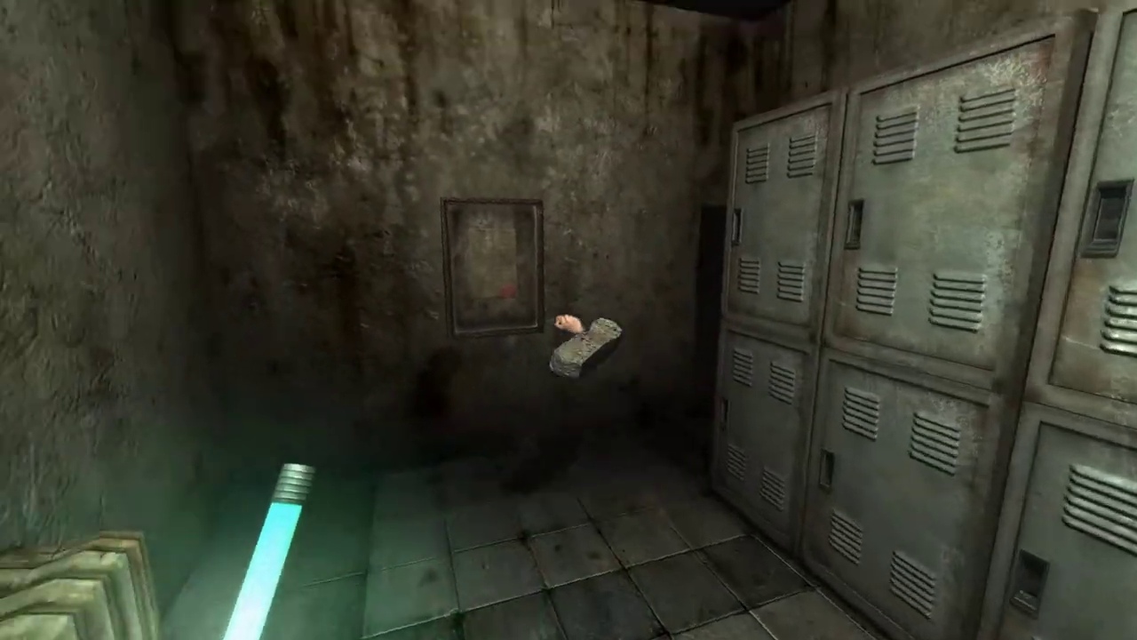
left_click(568, 319)
key("w")
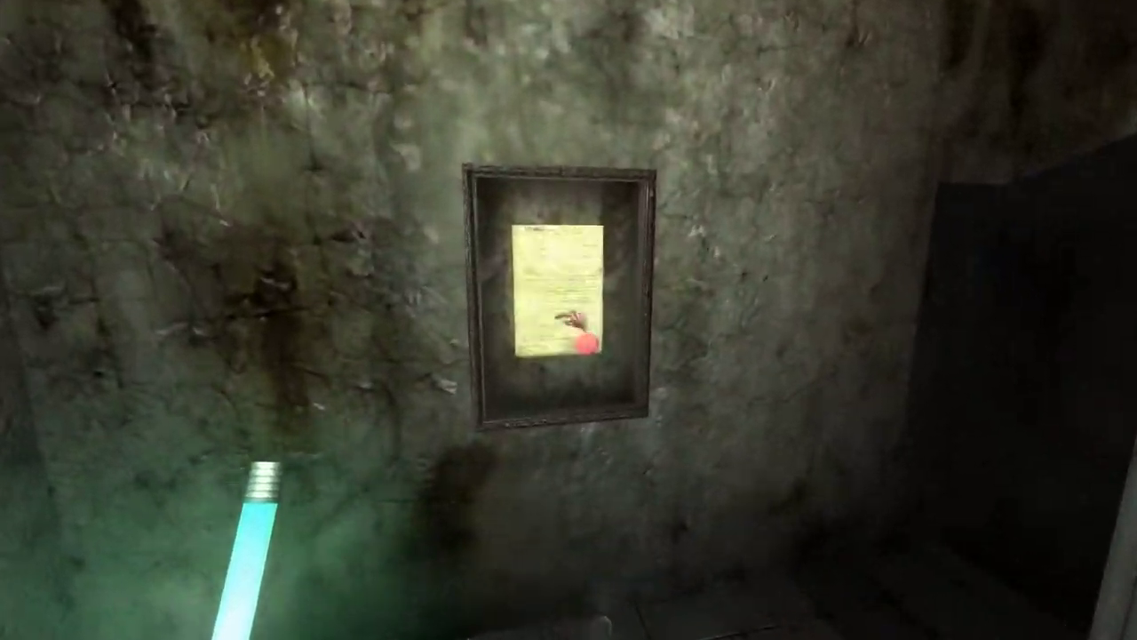
left_click(568, 318)
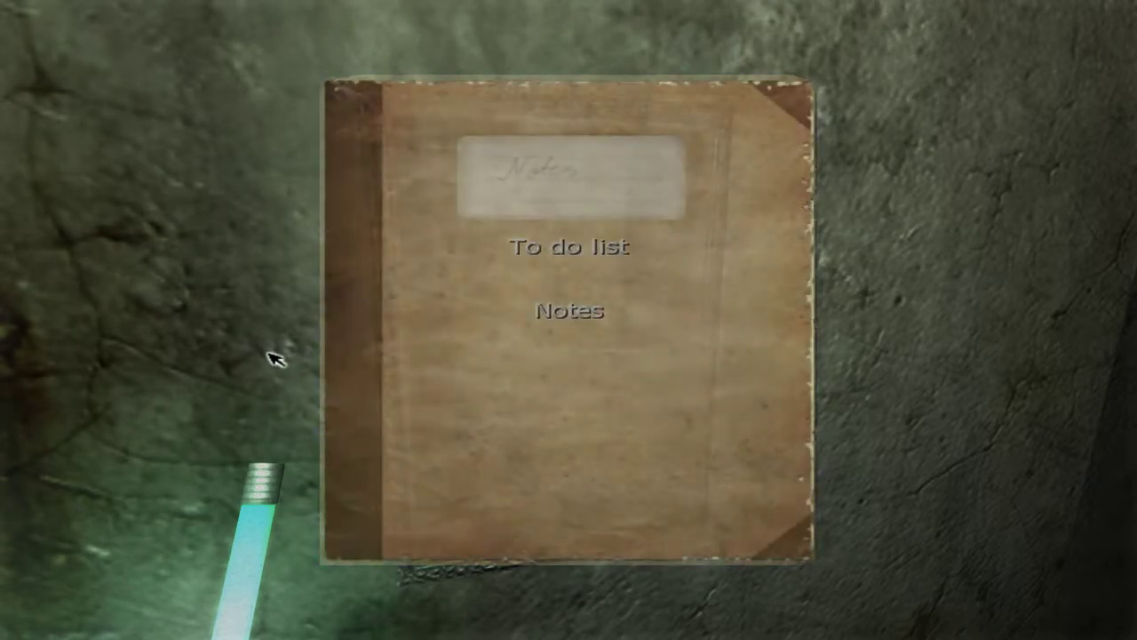
left_click(275, 357)
key("w")
mouse_move(568, 322)
left_mouse_down()
mouse_move(626, 327)
mouse_move(640, 311)
left_mouse_up()
left_click_drag(547, 378, 567, 334)
key("w")
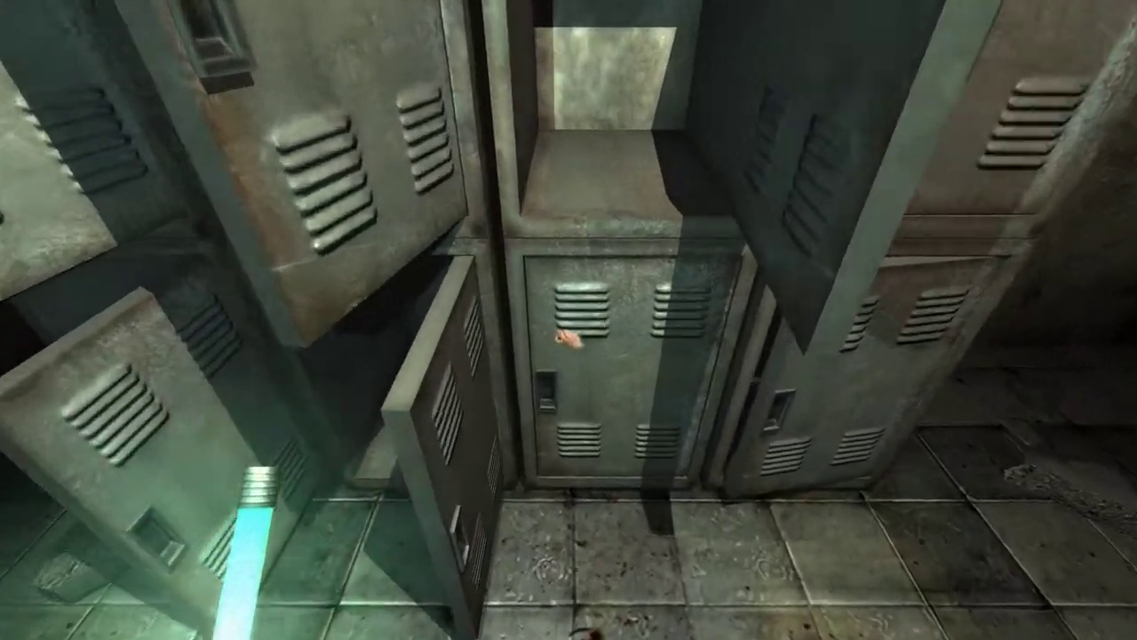
key("w")
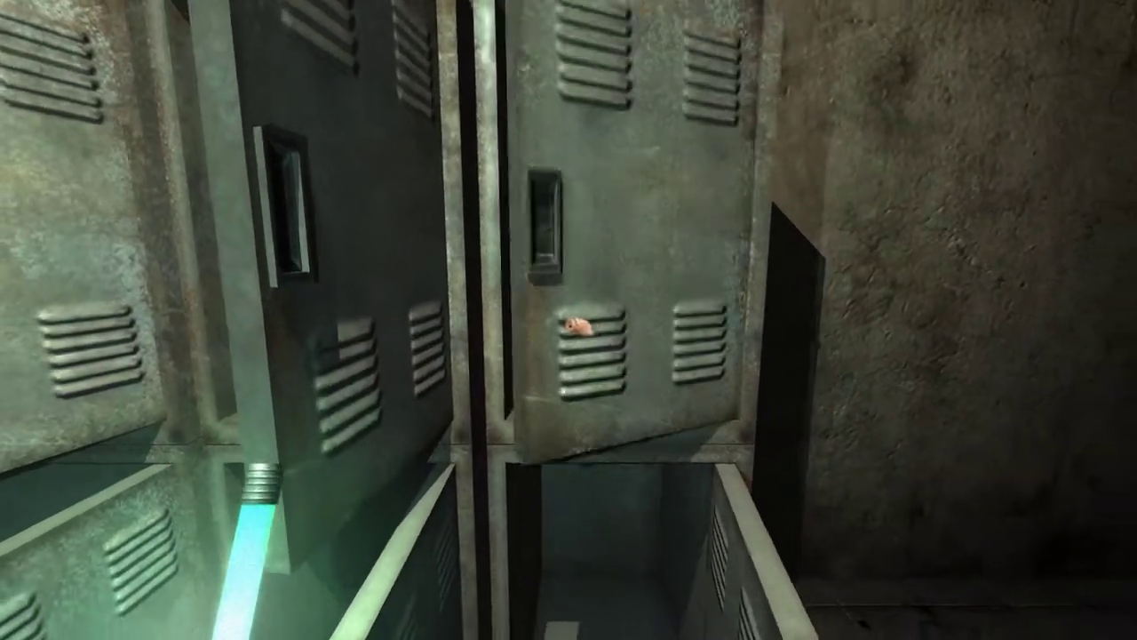
left_click_drag(569, 322, 587, 373)
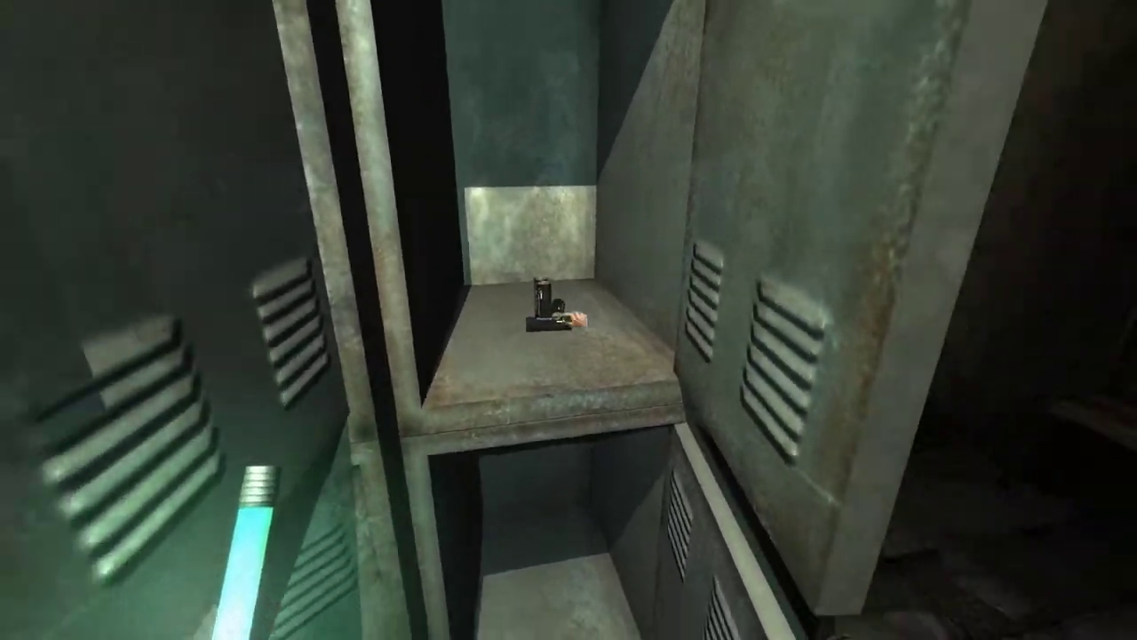
left_click(569, 320)
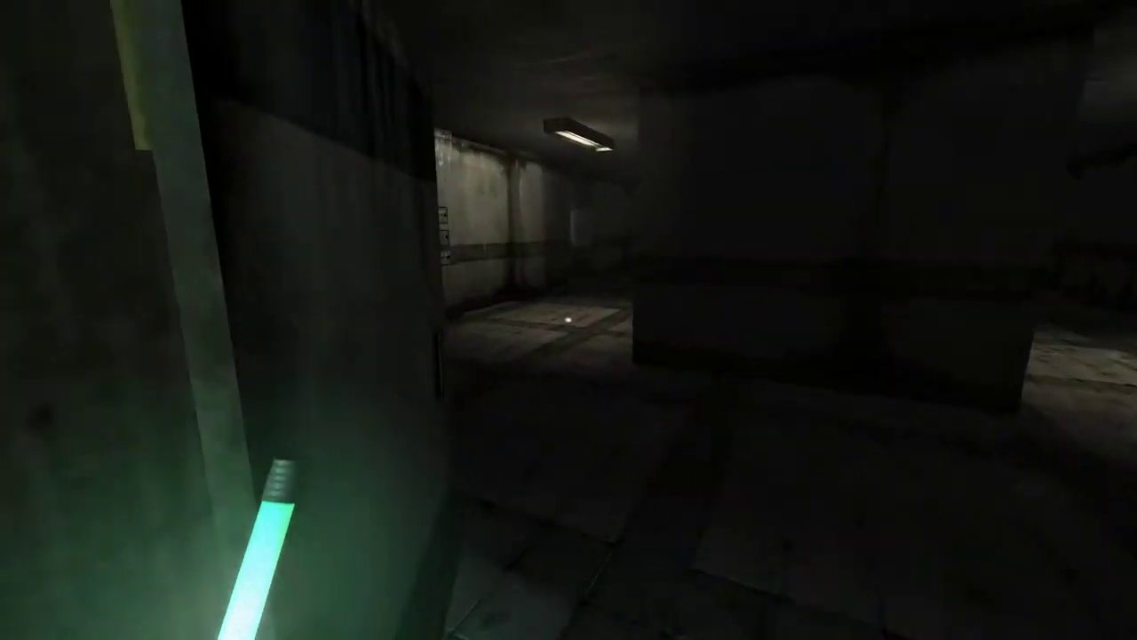
key("w")
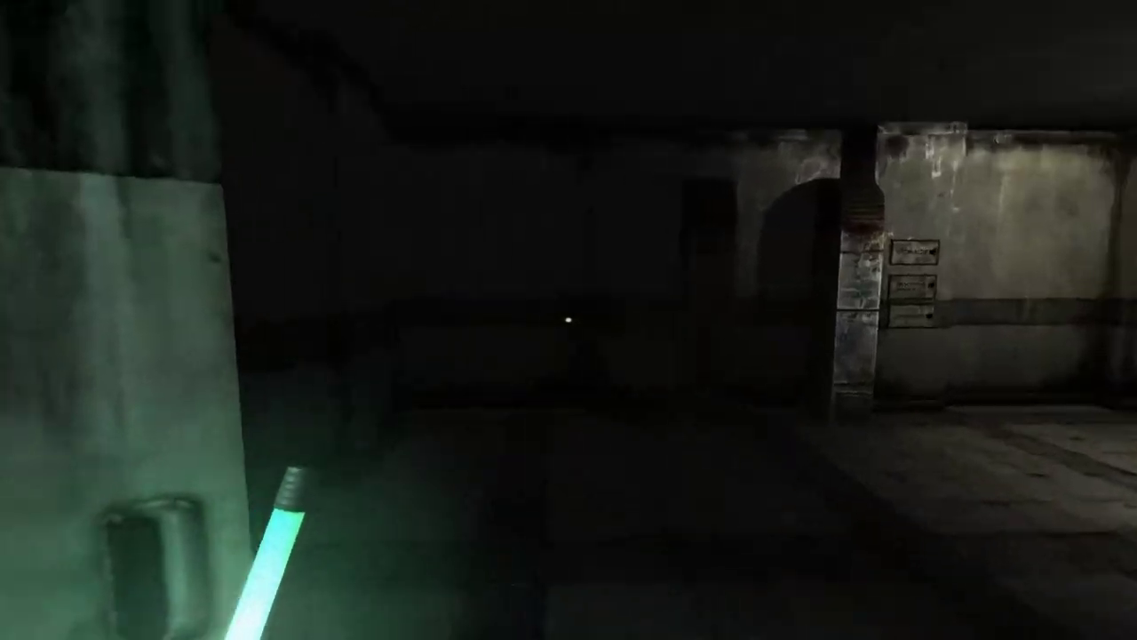
key("w")
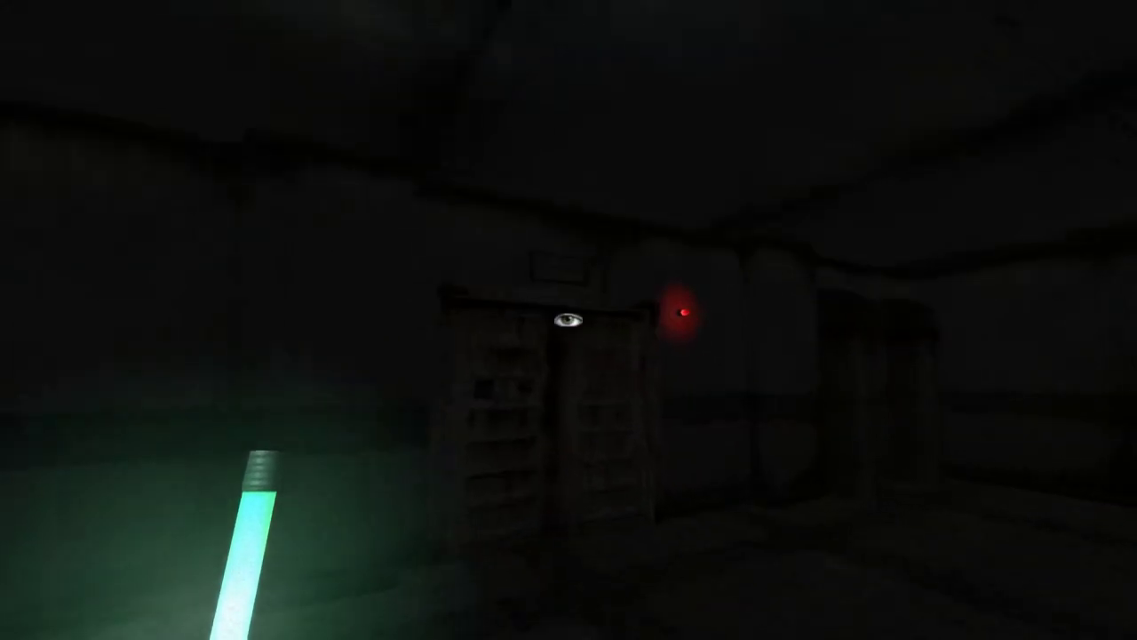
left_click(569, 320)
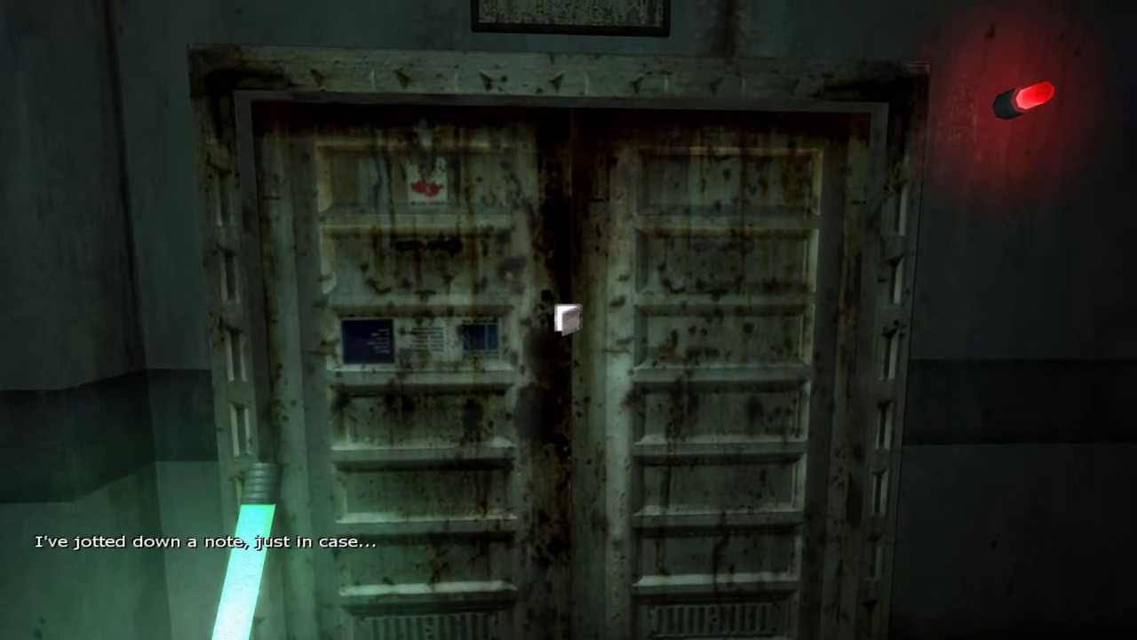
left_click(568, 318)
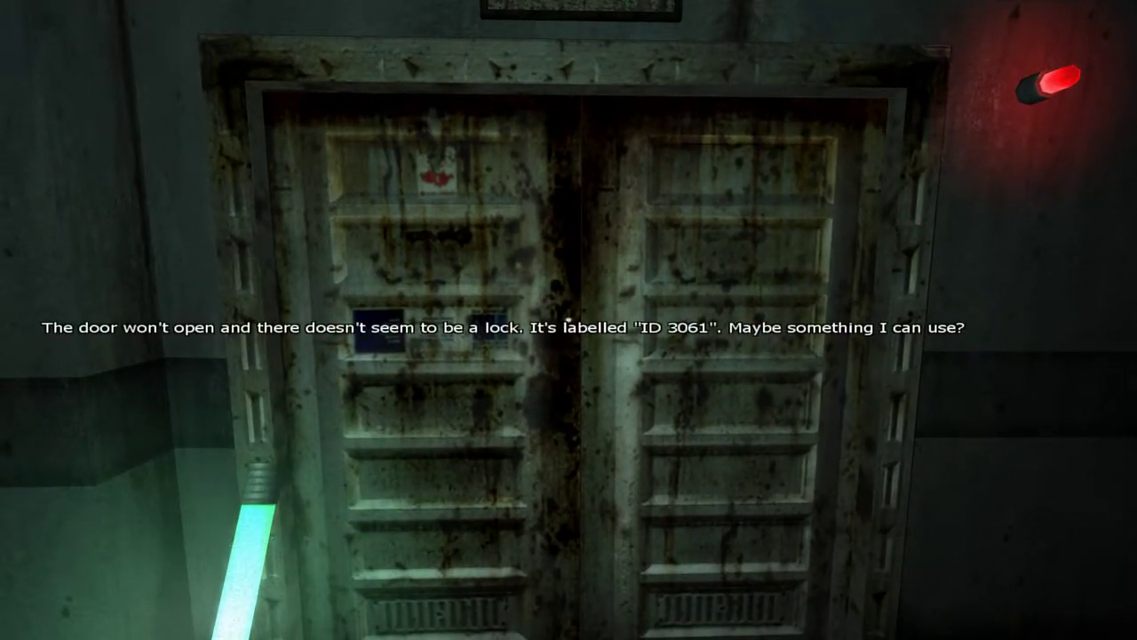
key("w")
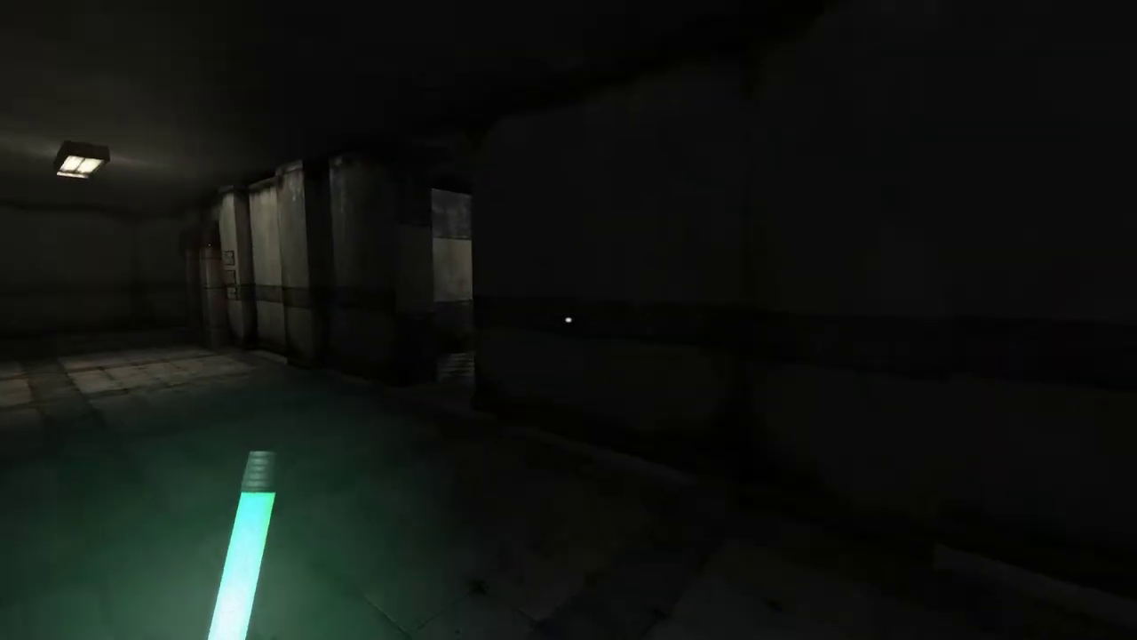
key("w")
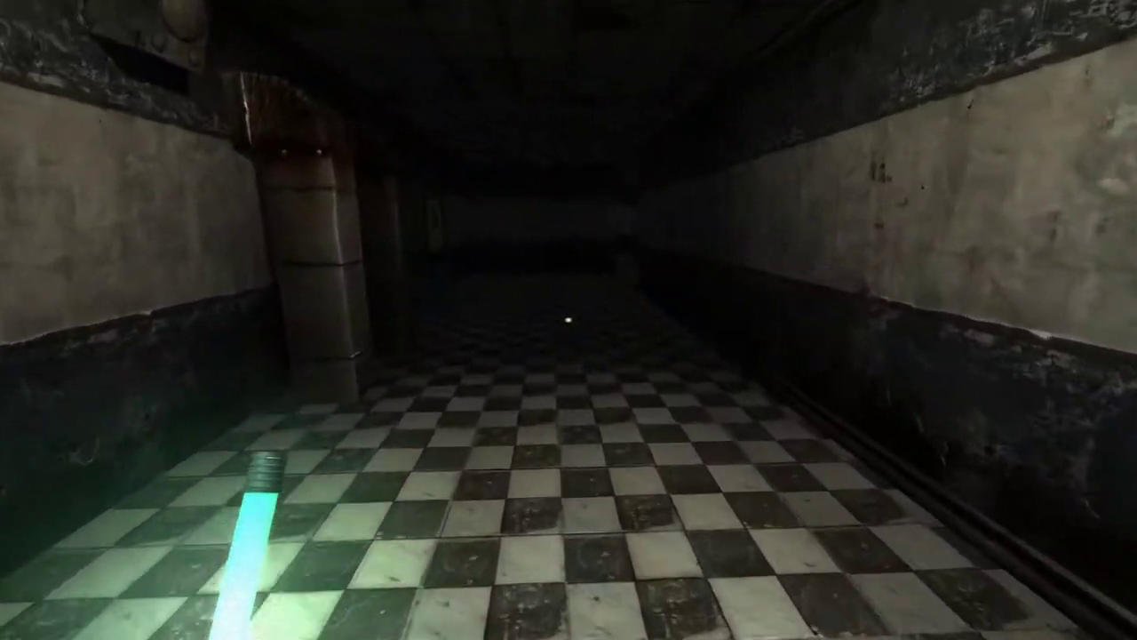
key("w")
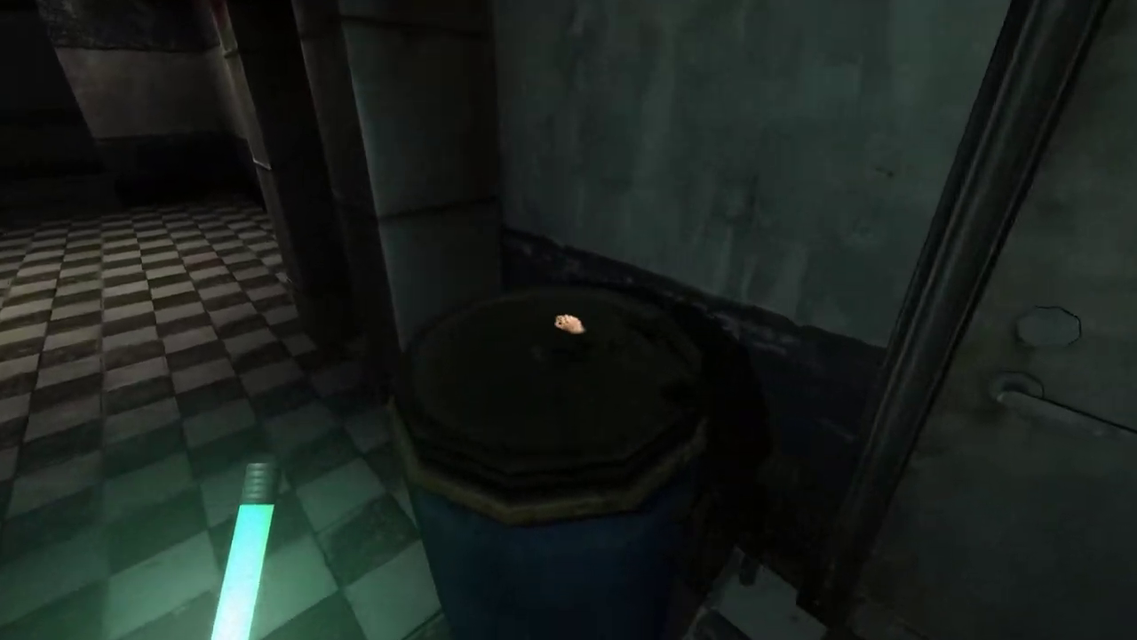
key("w")
left_click_drag(590, 326, 564, 323)
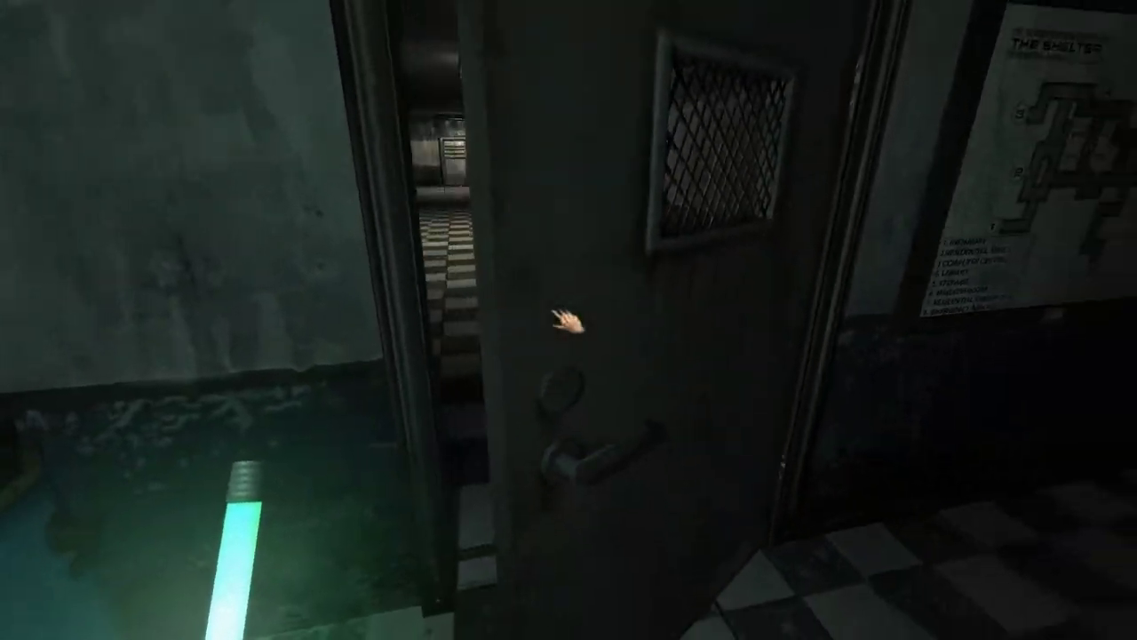
key("w")
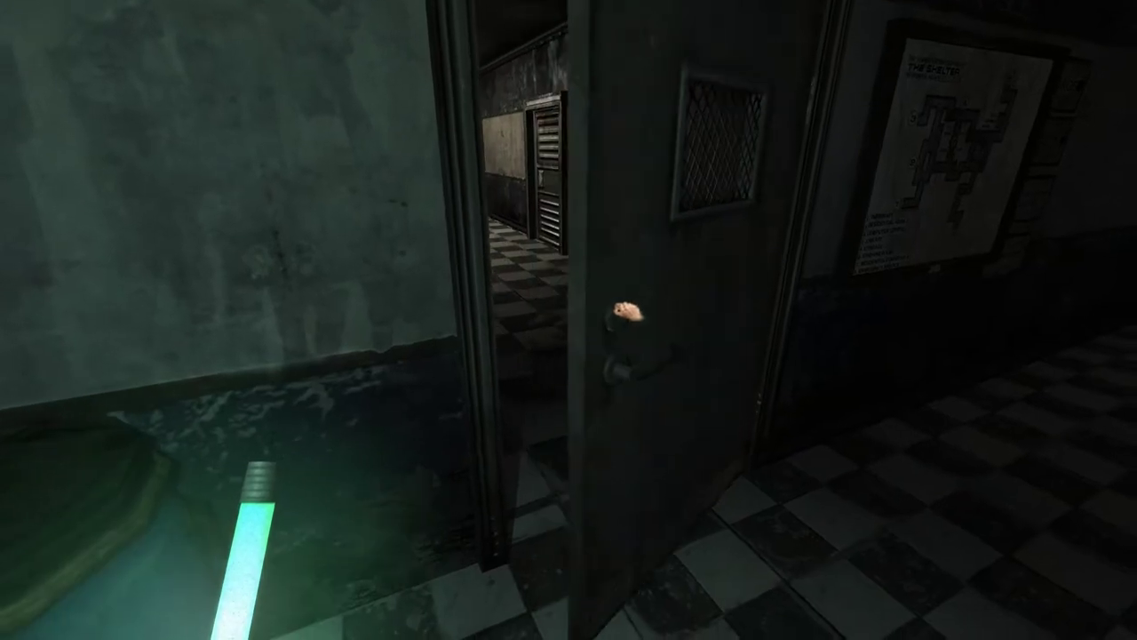
key("w")
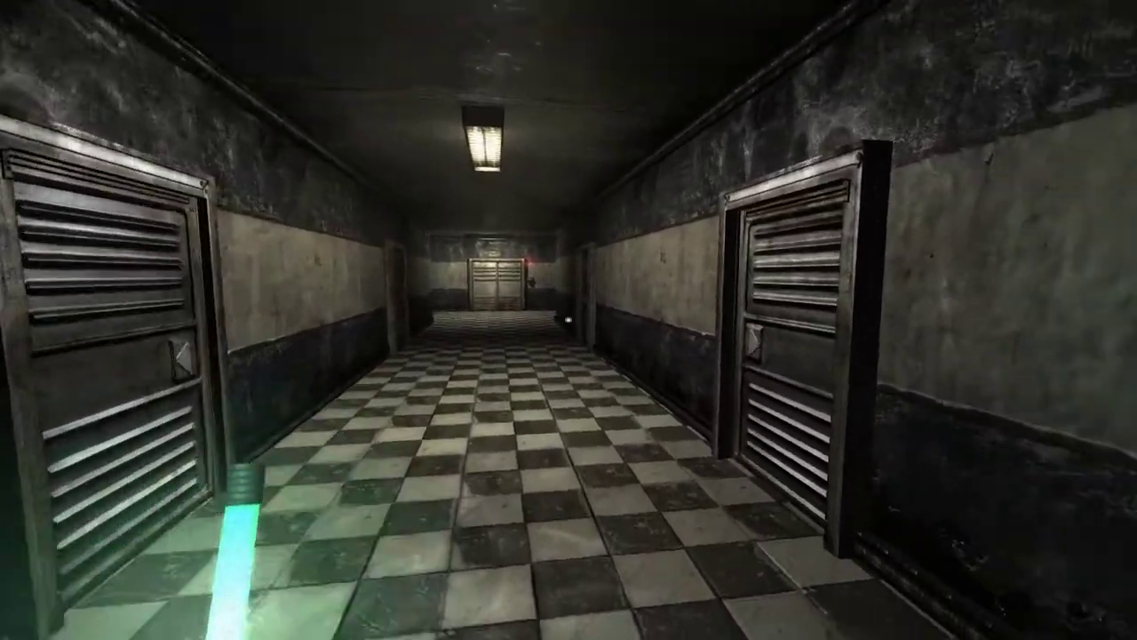
key("w")
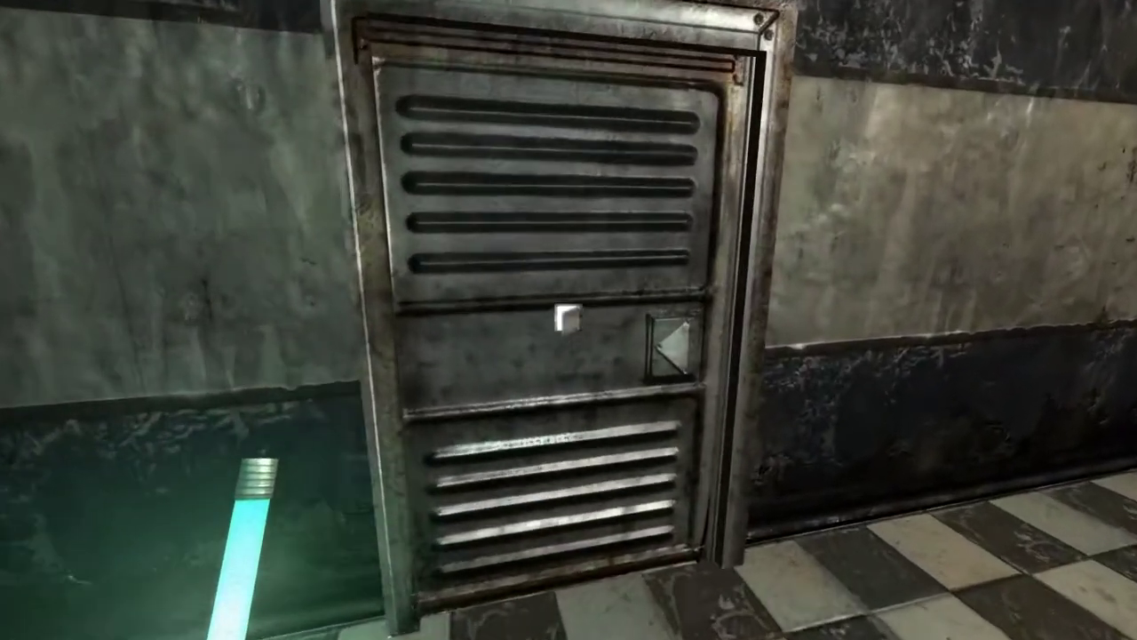
key("e")
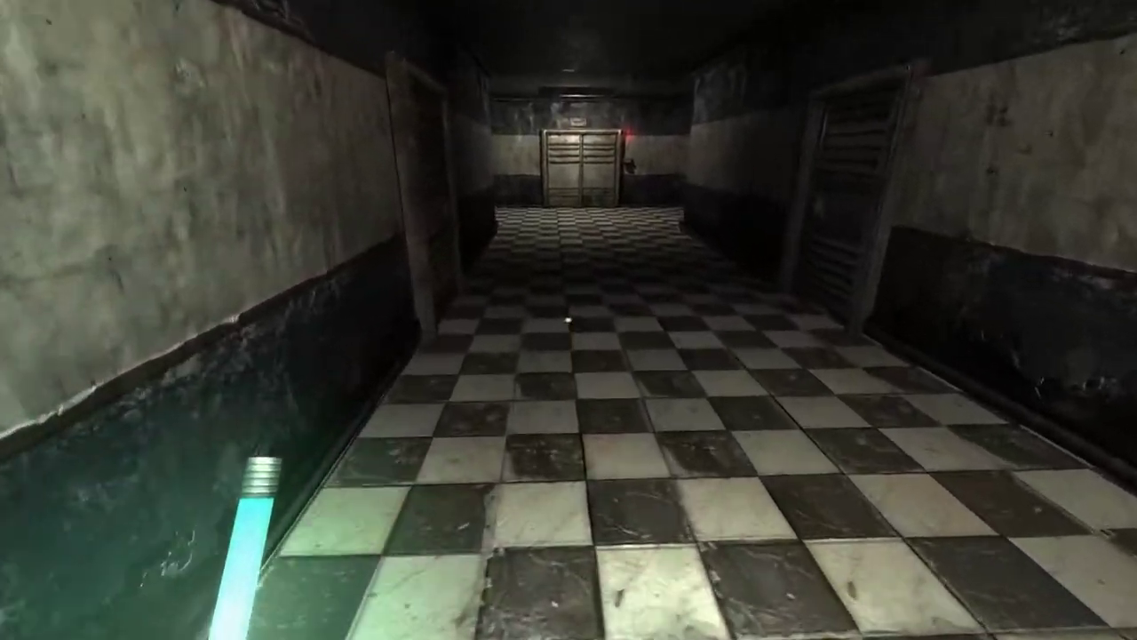
key("w")
key("e")
key("w")
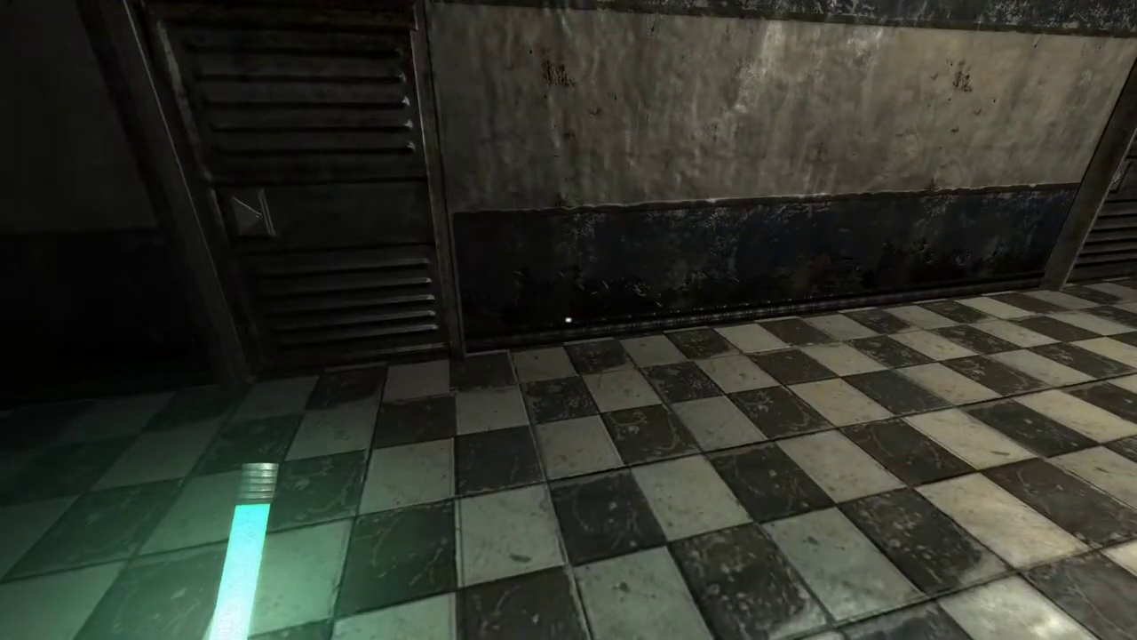
key("e")
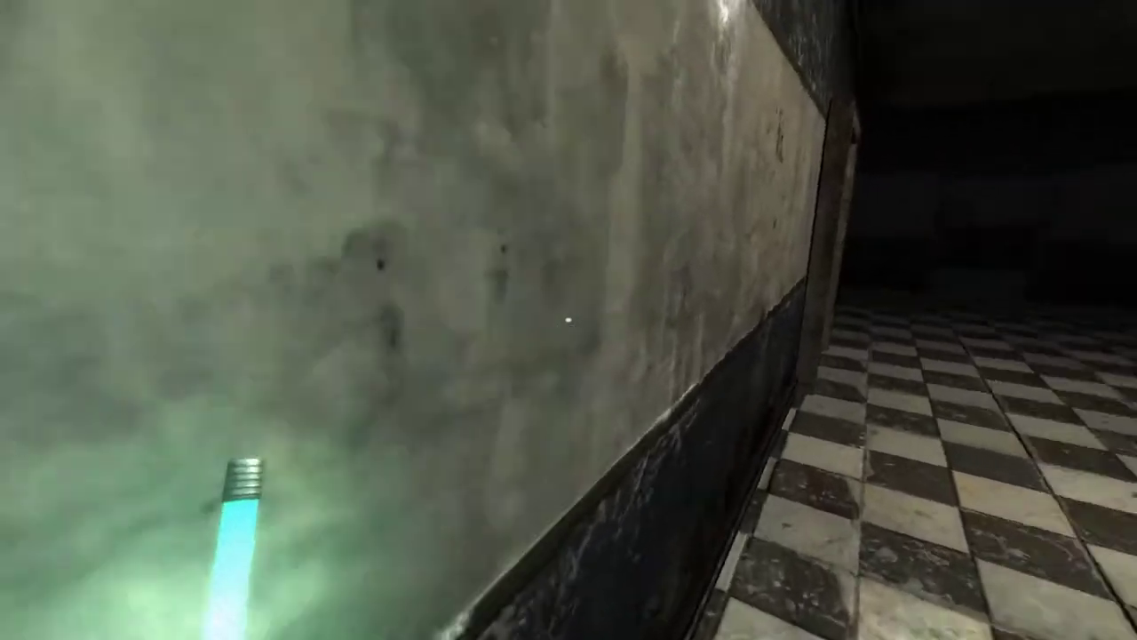
key("w")
key("w")
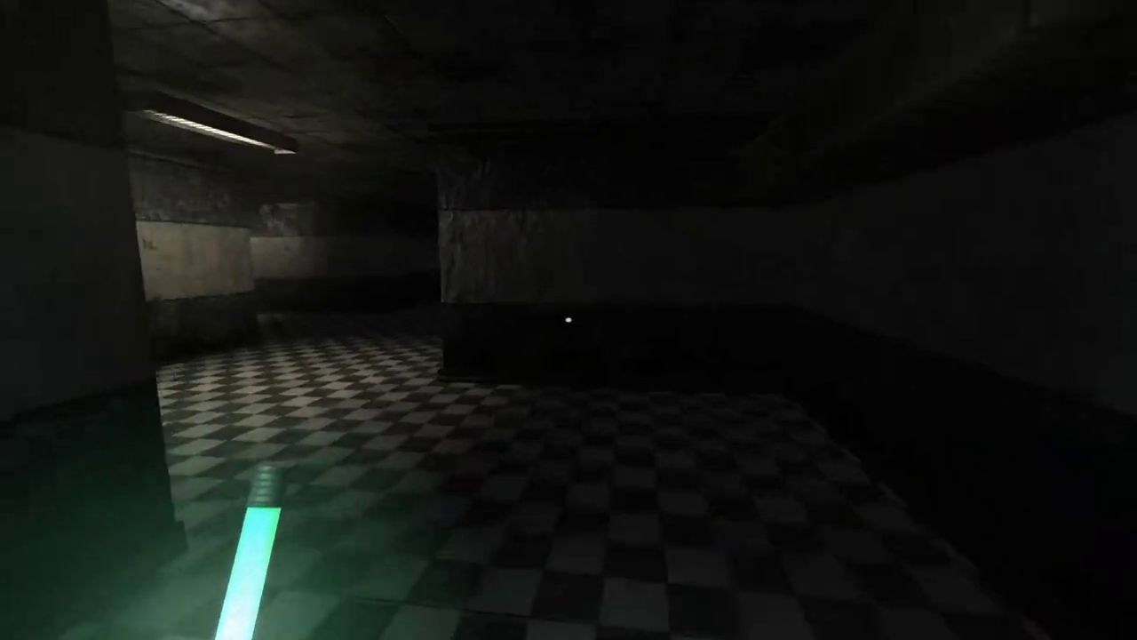
key("w")
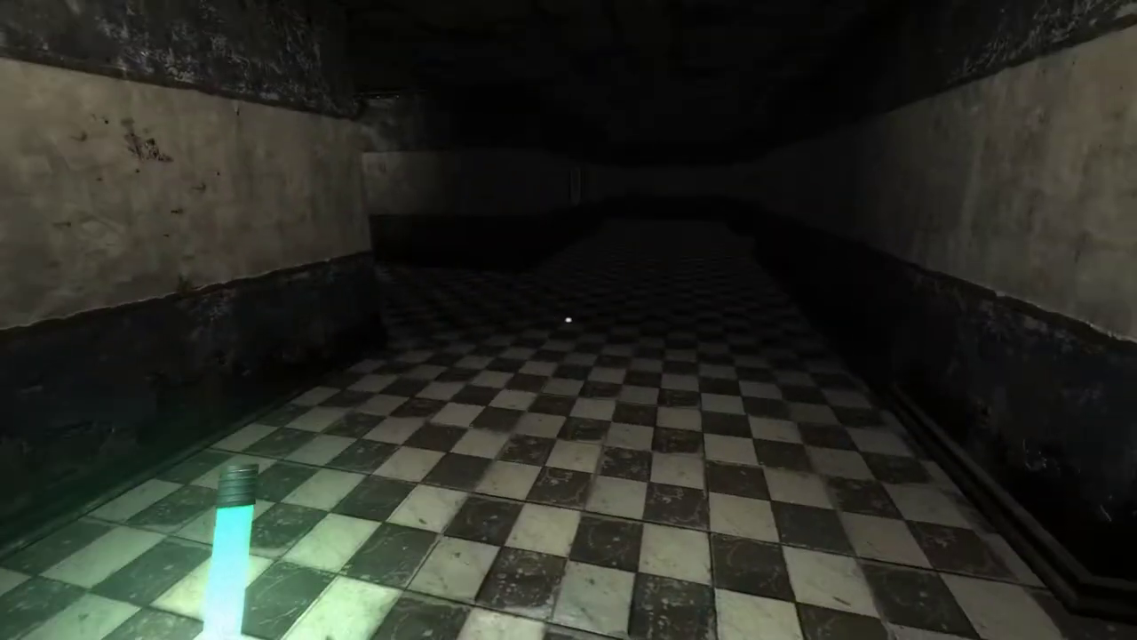
key("w")
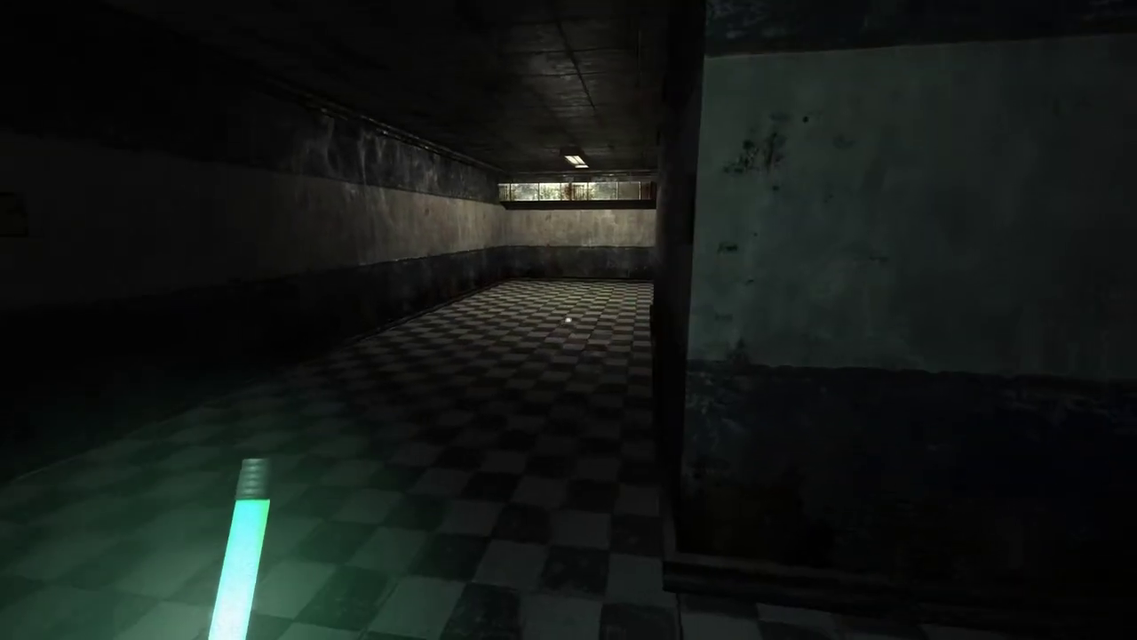
key("w")
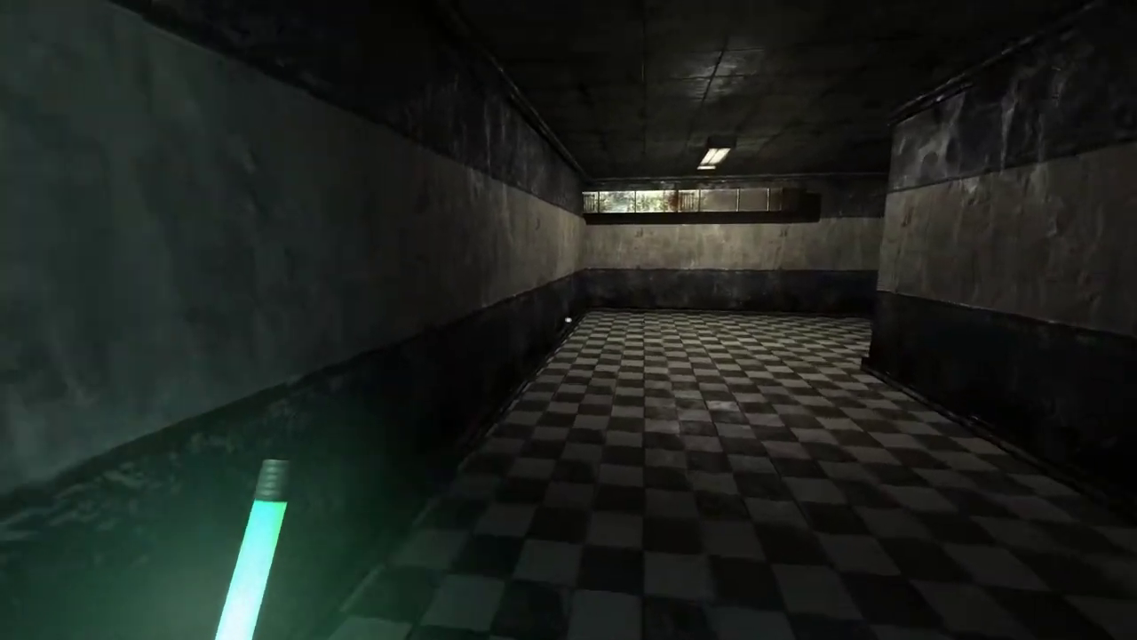
key("w")
key("w")
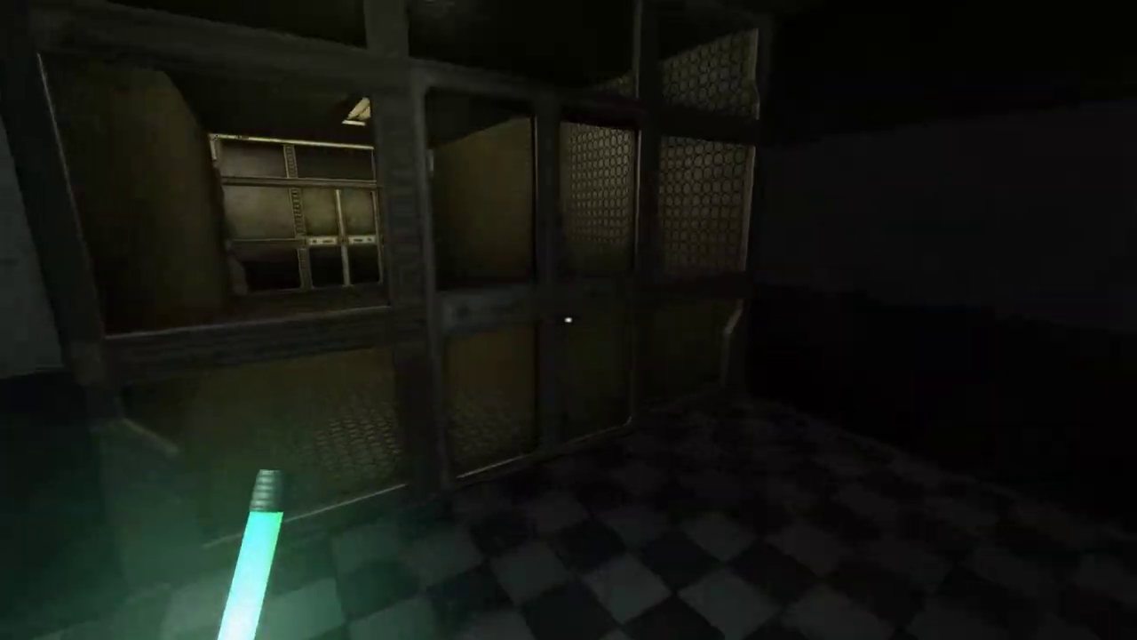
key("w")
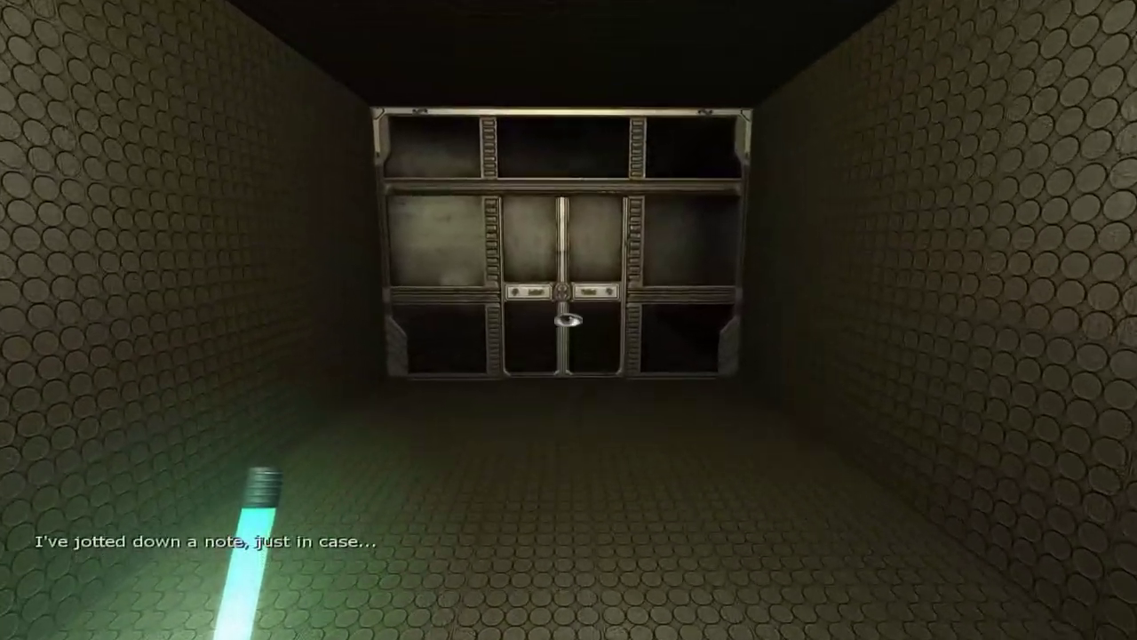
key("w")
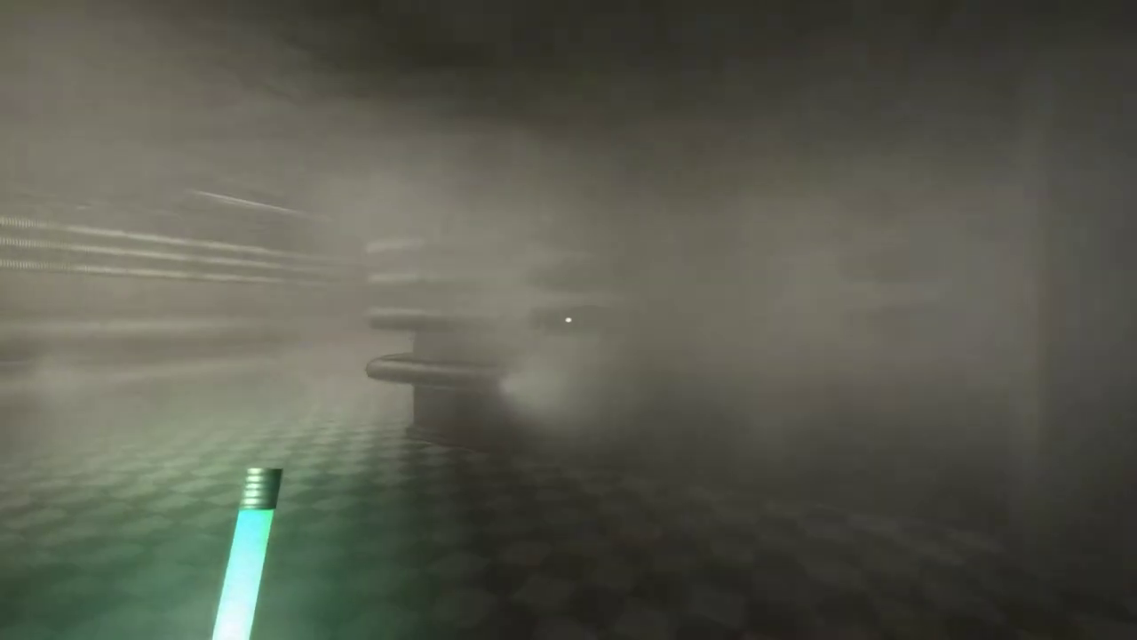
key("w")
key("w")
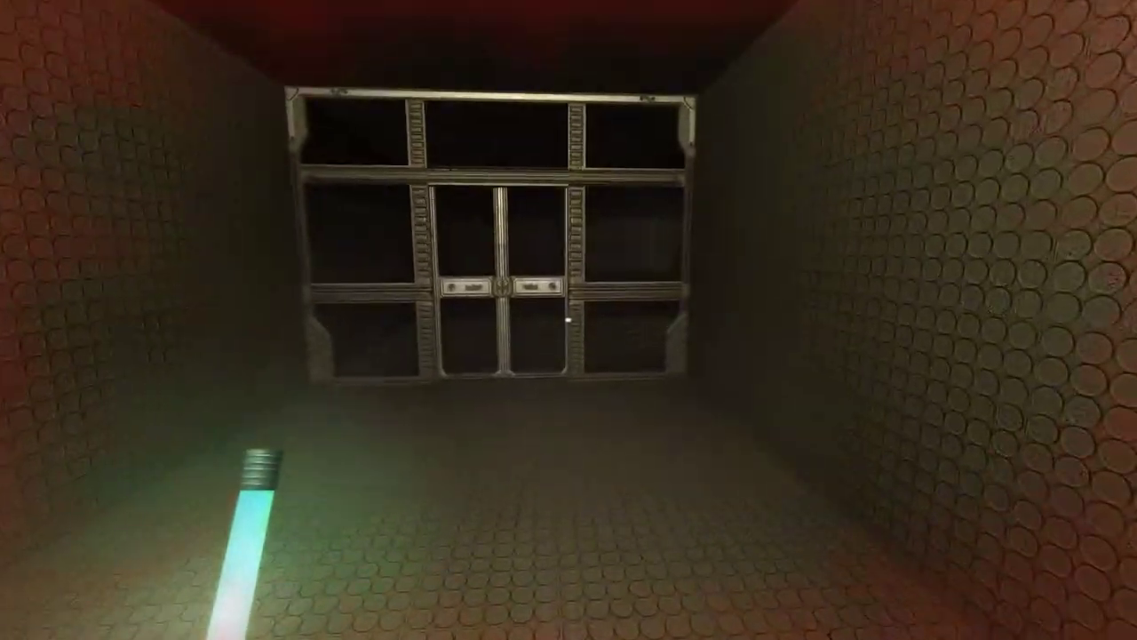
key("w")
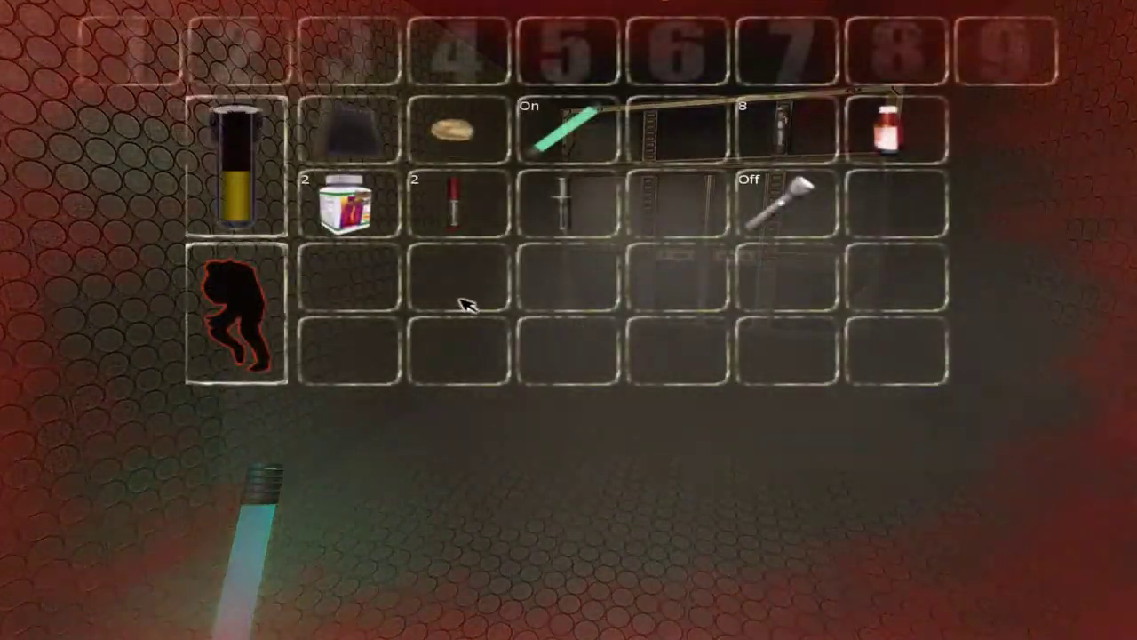
key("Tab")
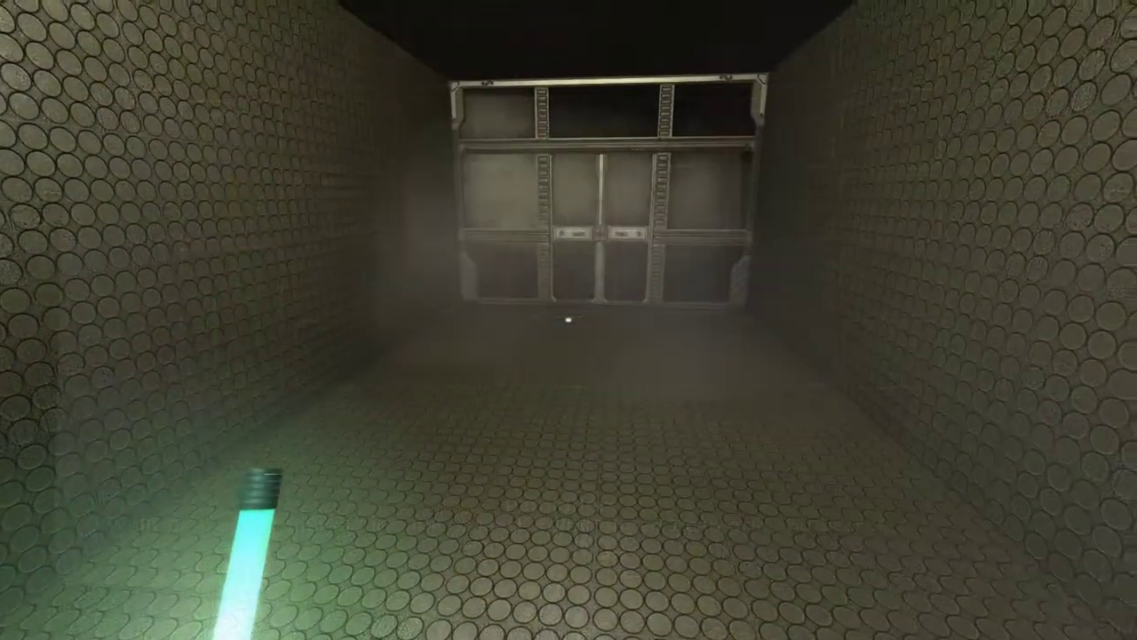
key("w")
key("w")
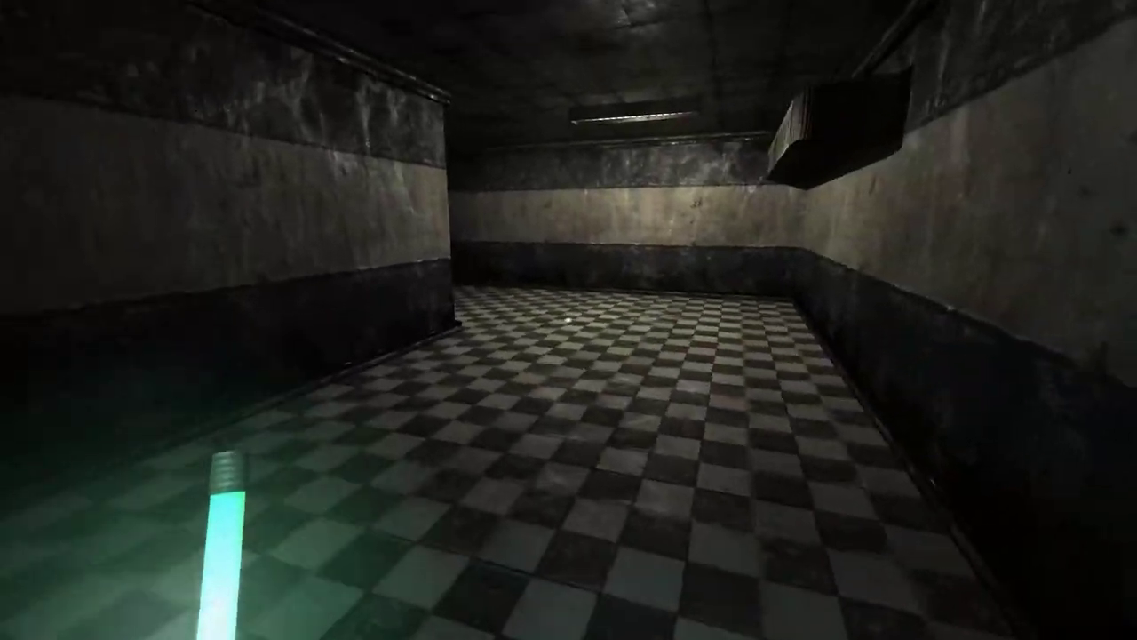
key("w")
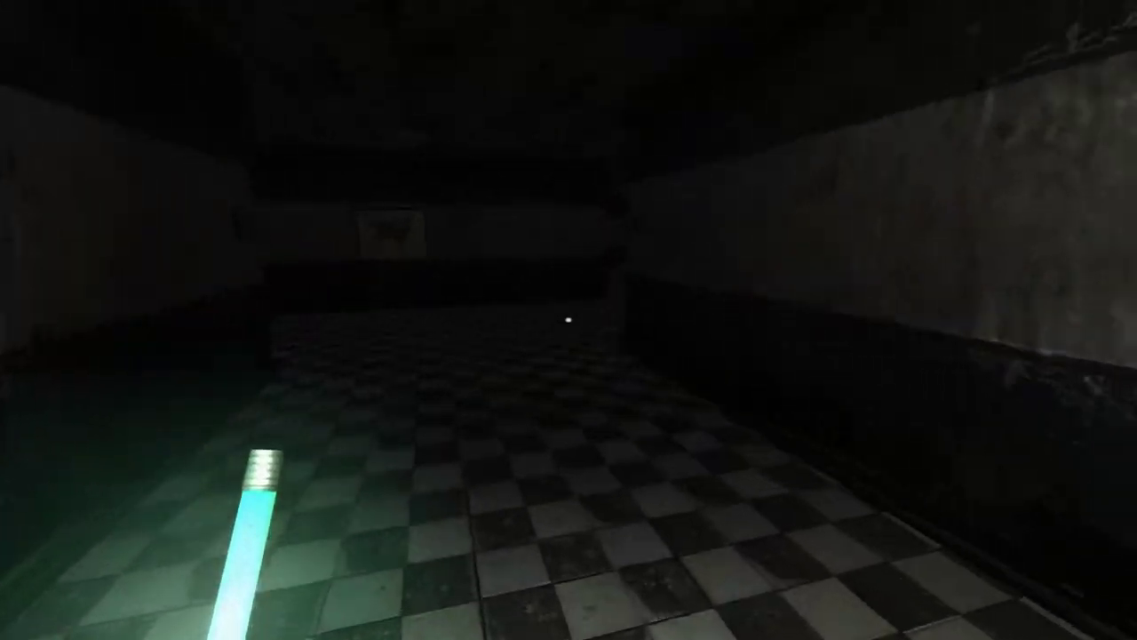
key("w")
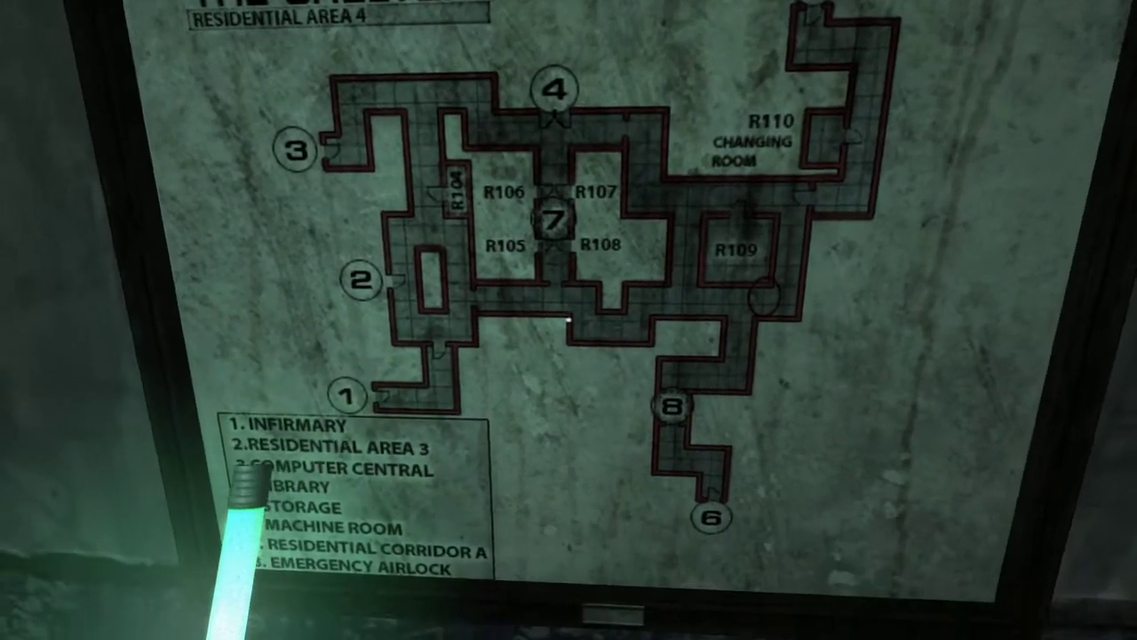
key("w")
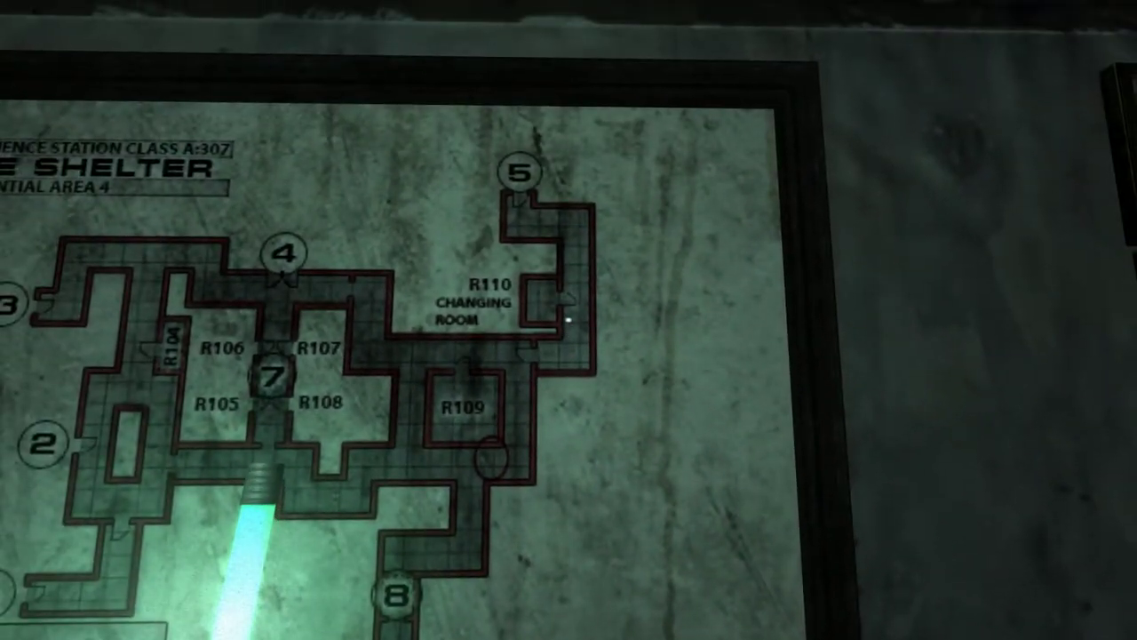
key("w")
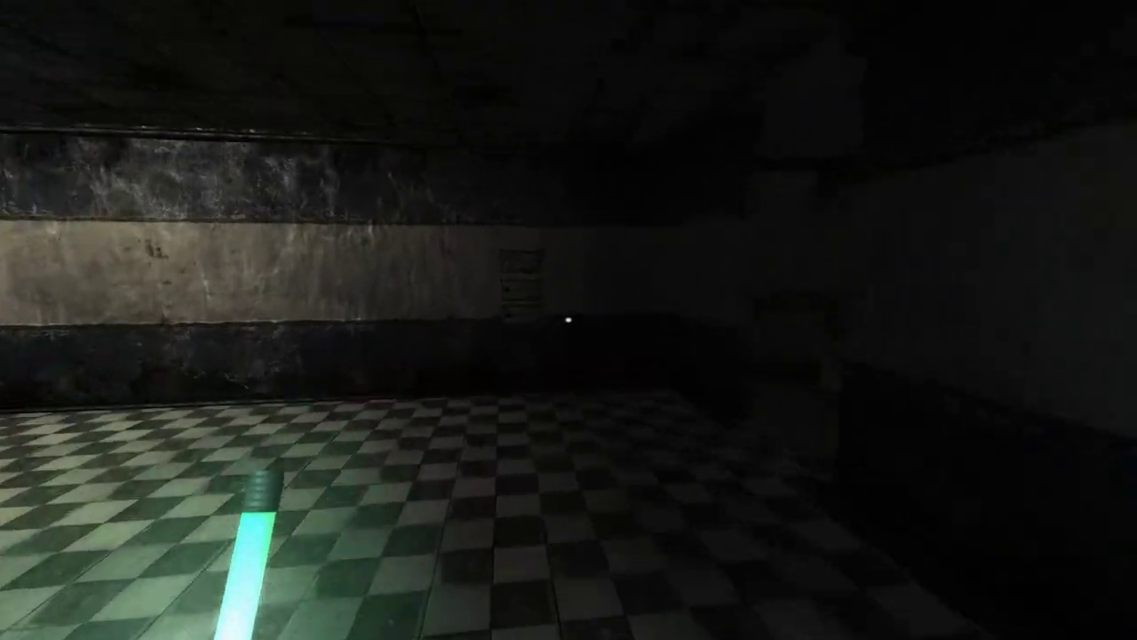
key("w")
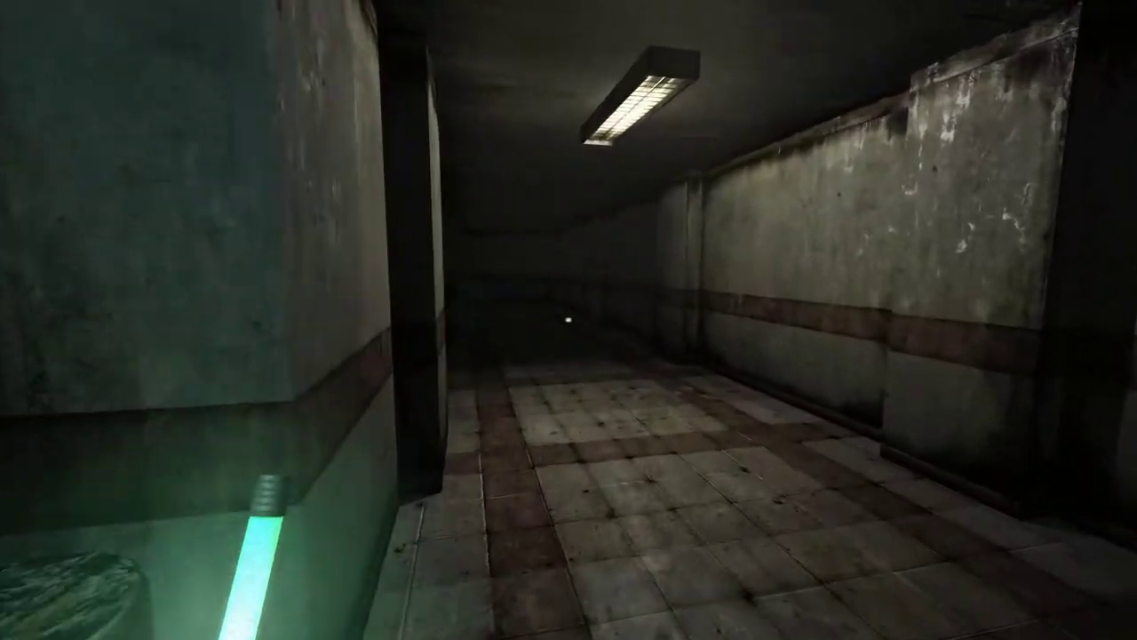
key("w")
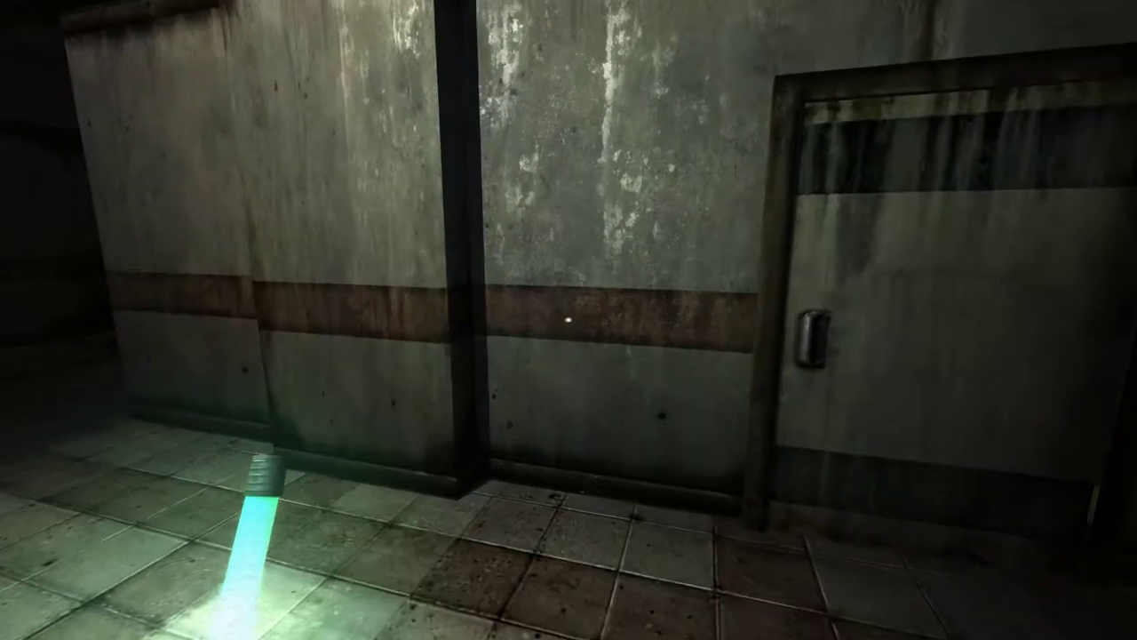
key("w")
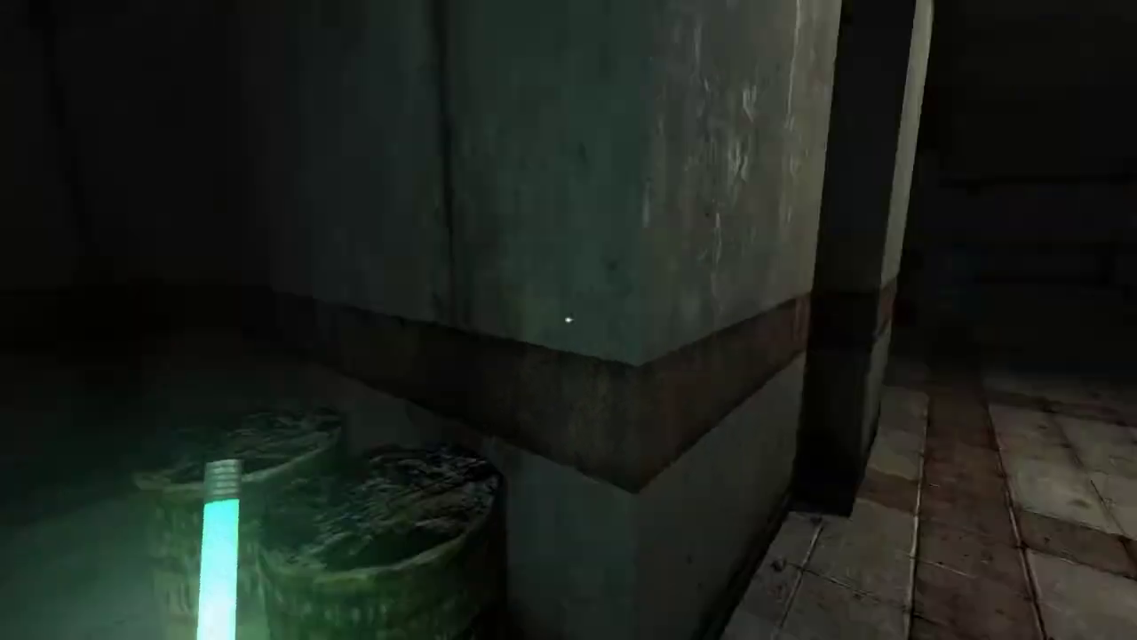
key("w")
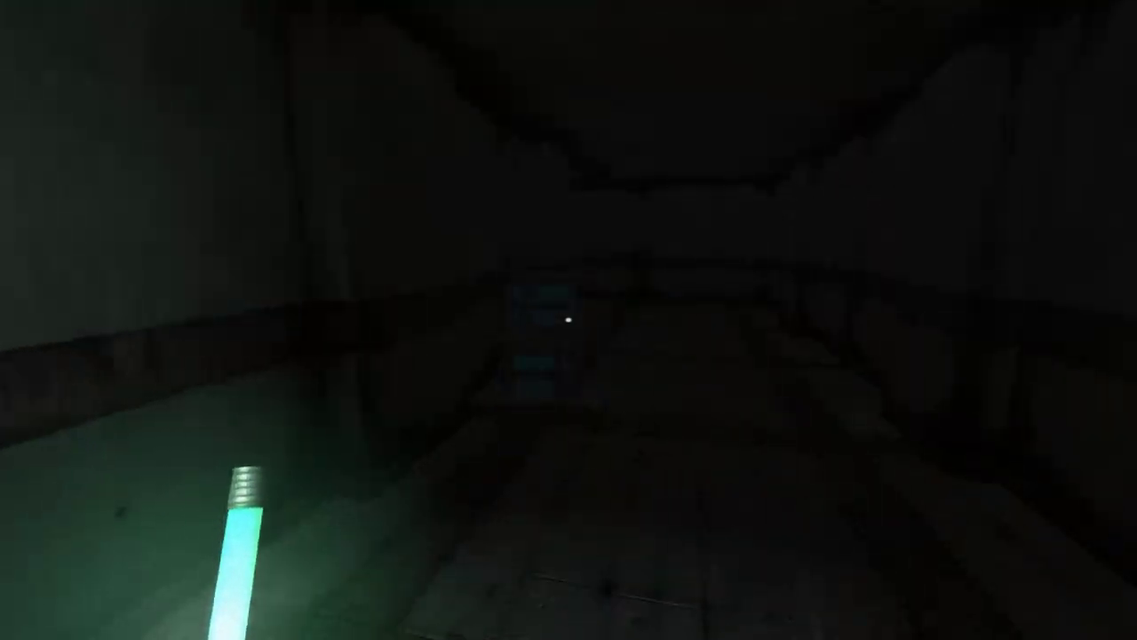
key("w")
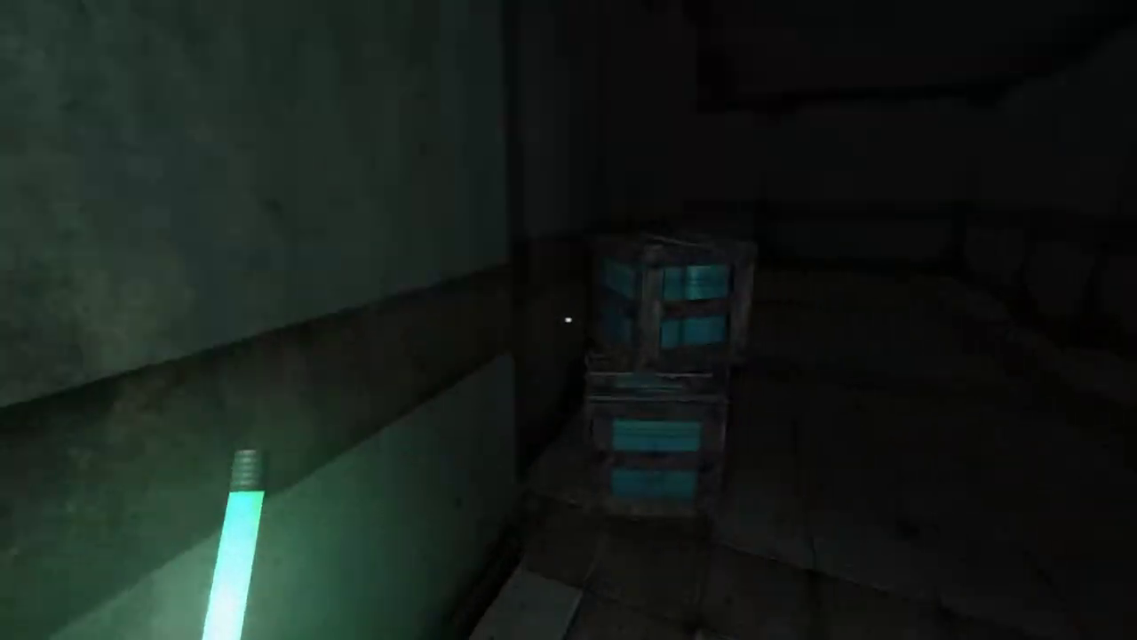
key("w")
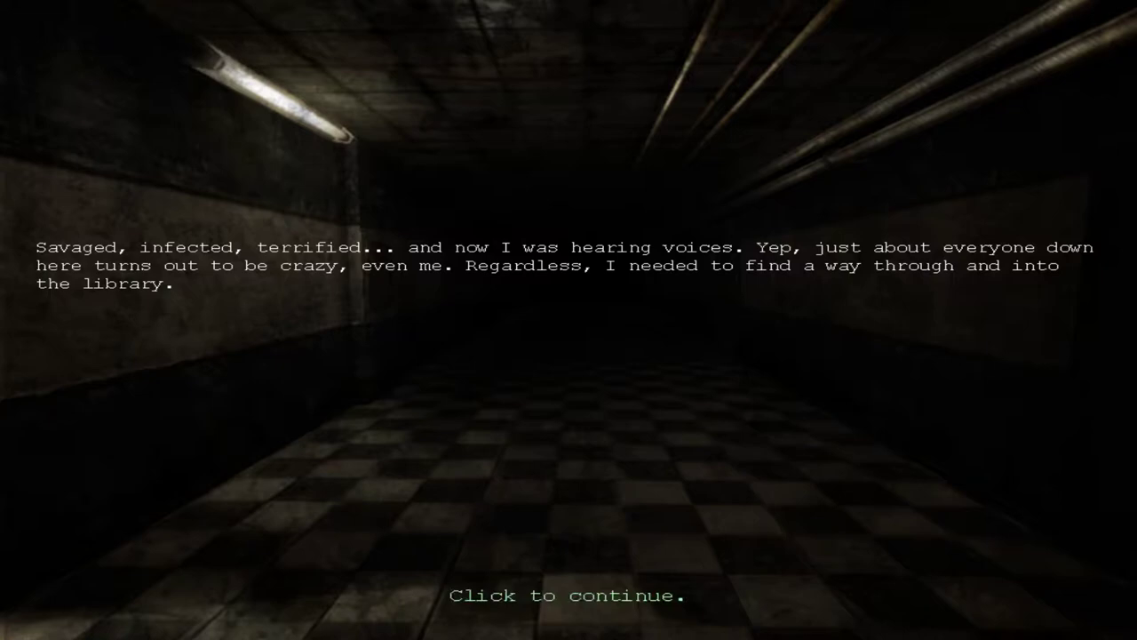
left_click(567, 320)
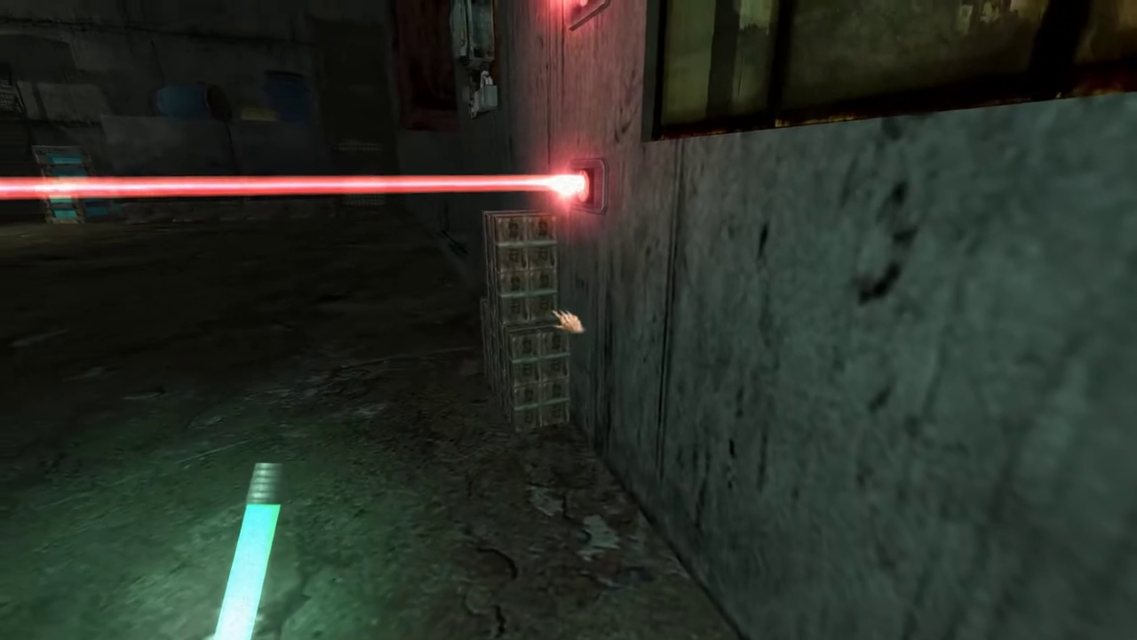
key("e")
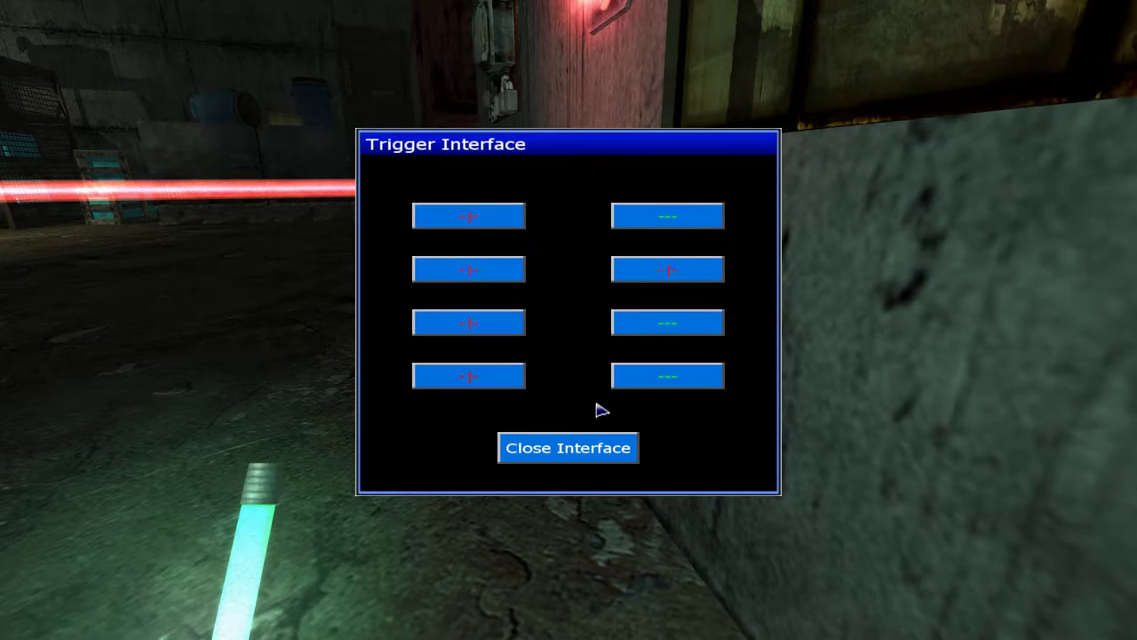
left_click(594, 442)
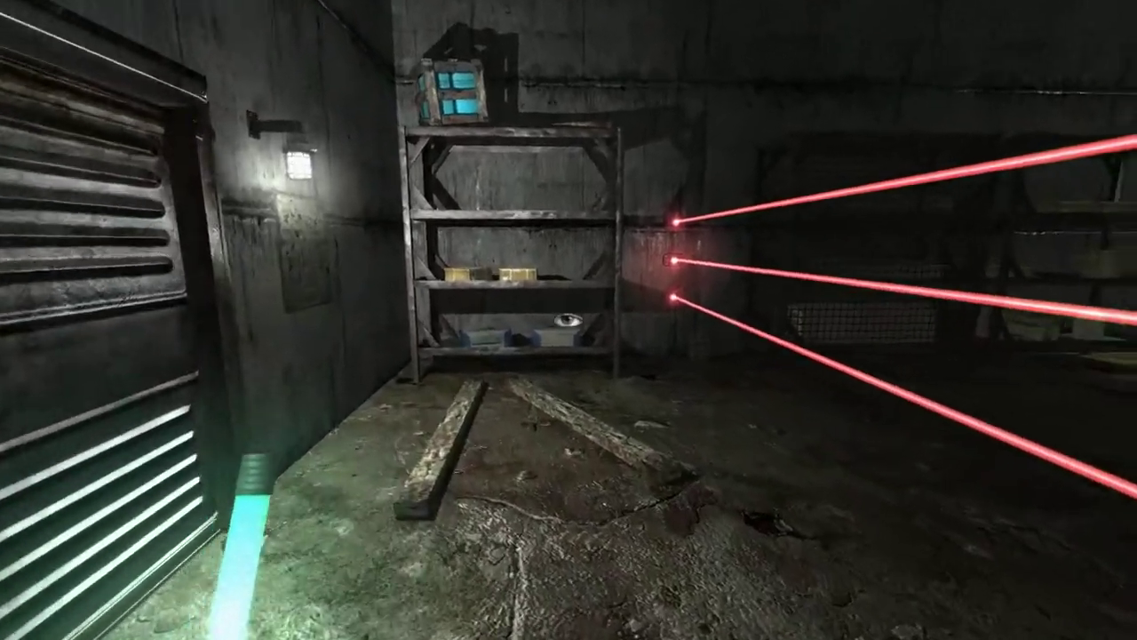
key("w")
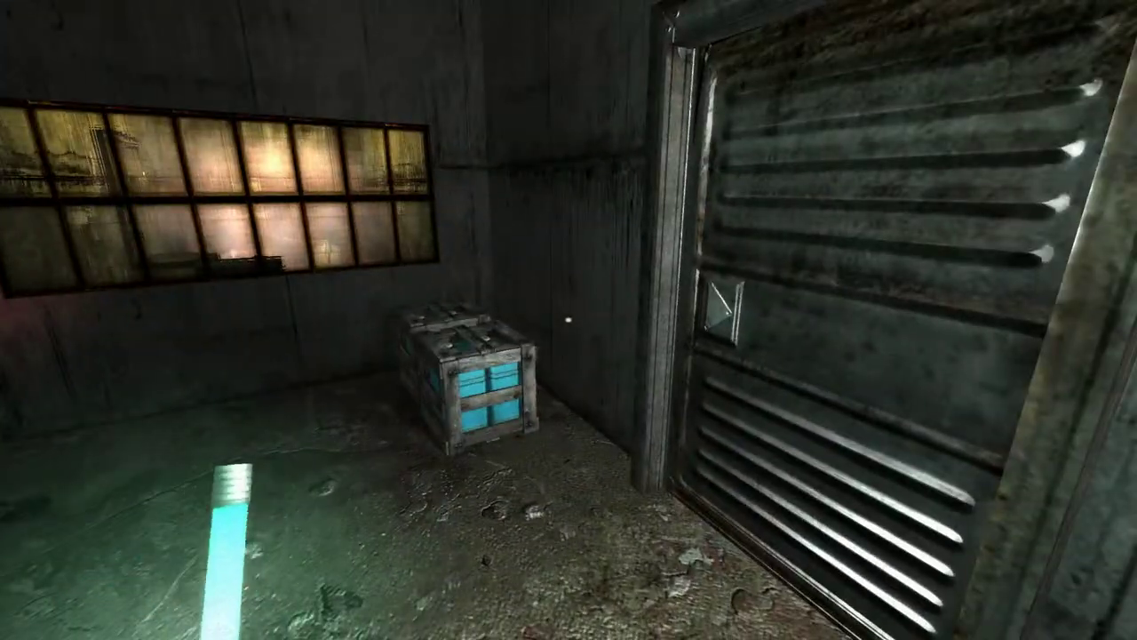
left_click(567, 319)
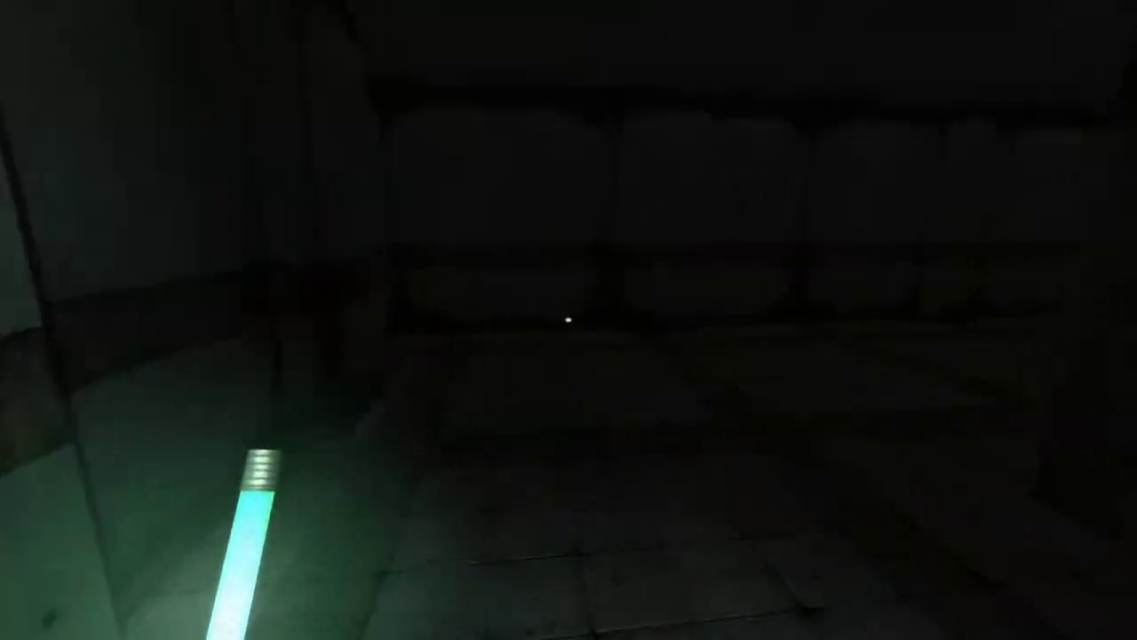
key("w")
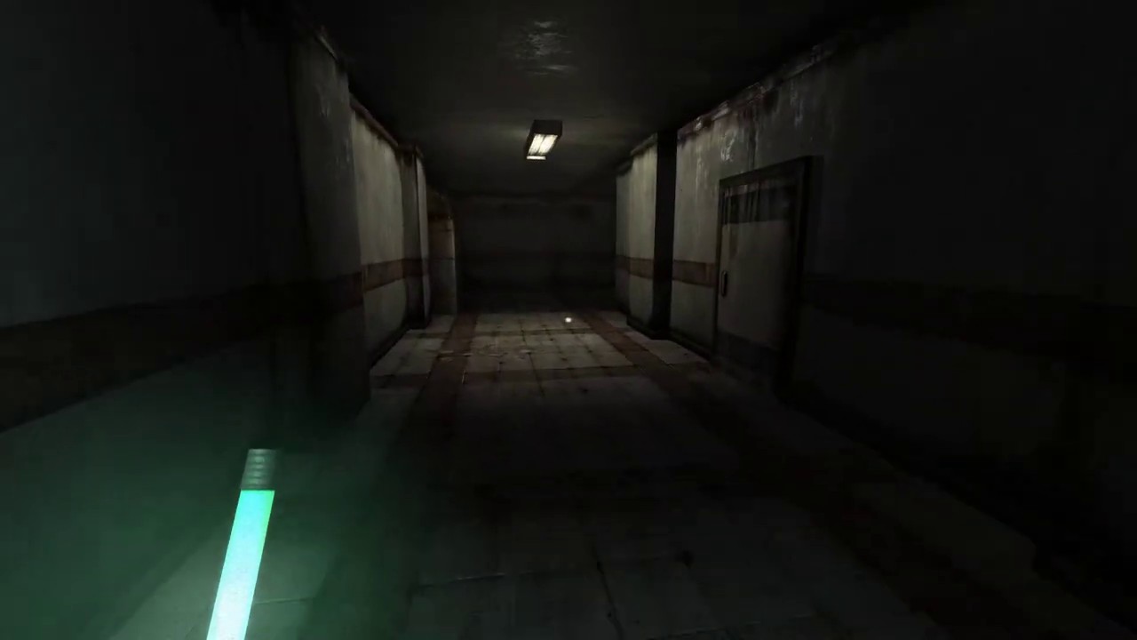
key("w")
left_click(568, 319)
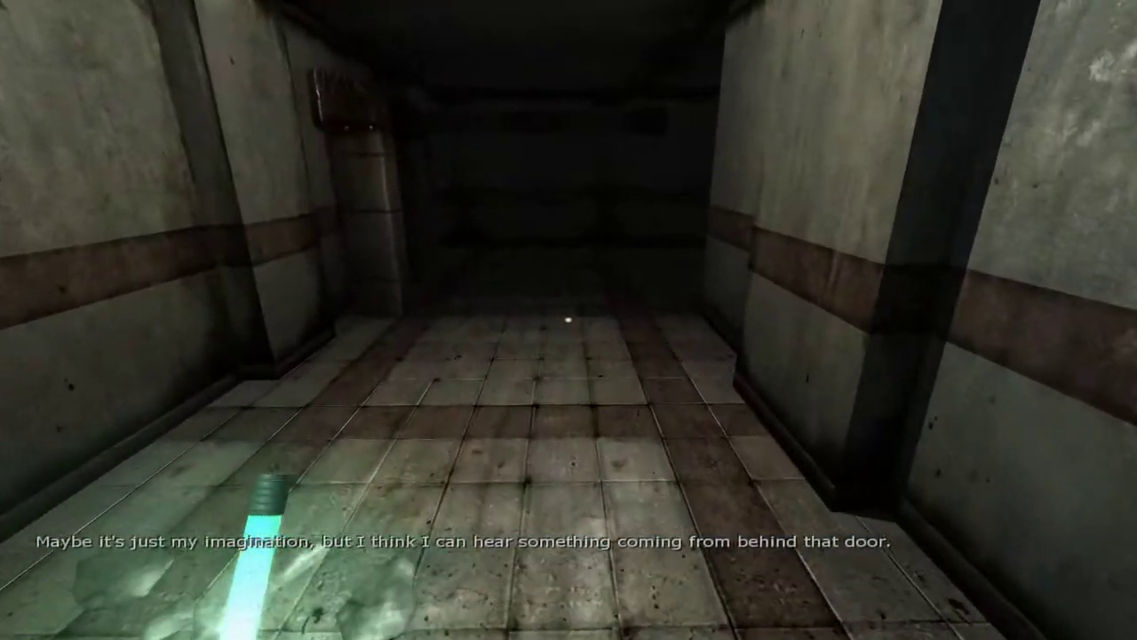
key("w")
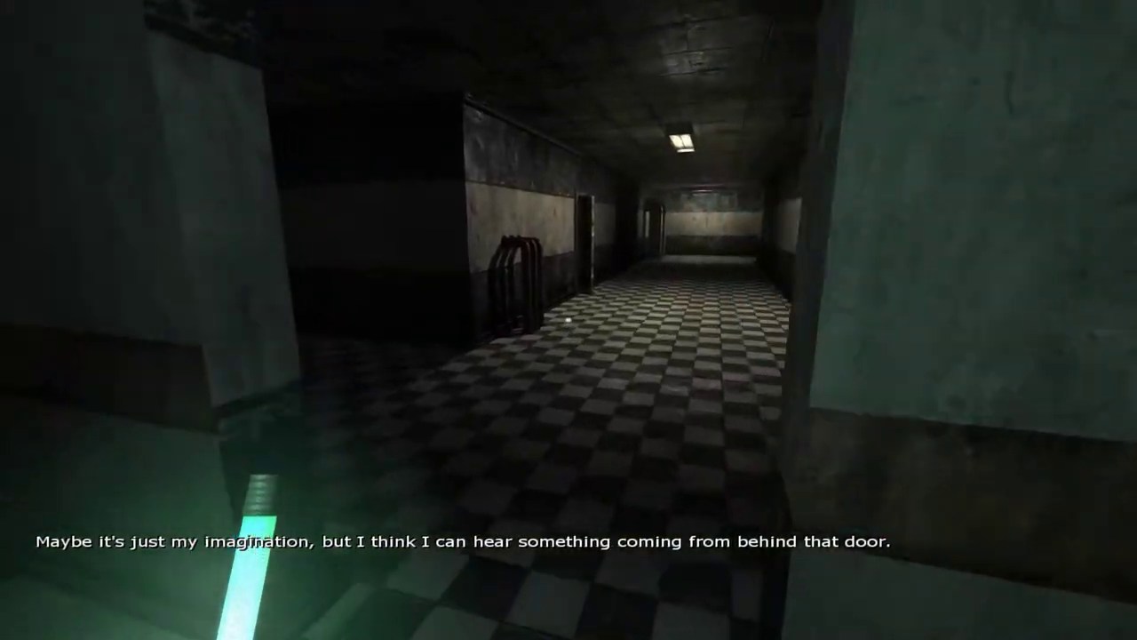
key("w")
key("w")
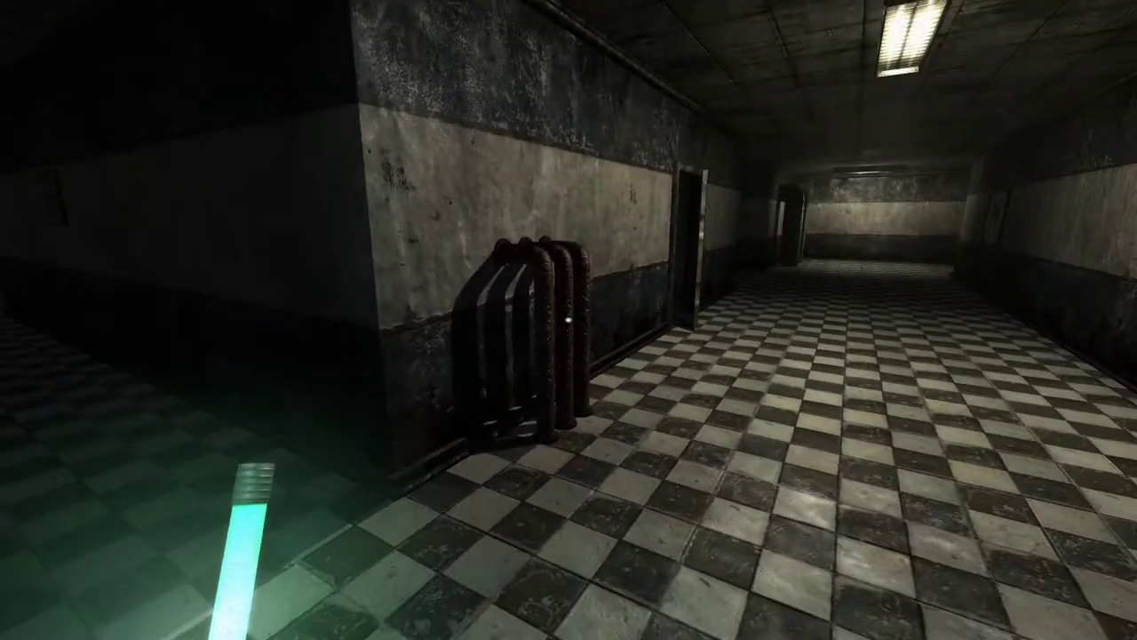
key("w")
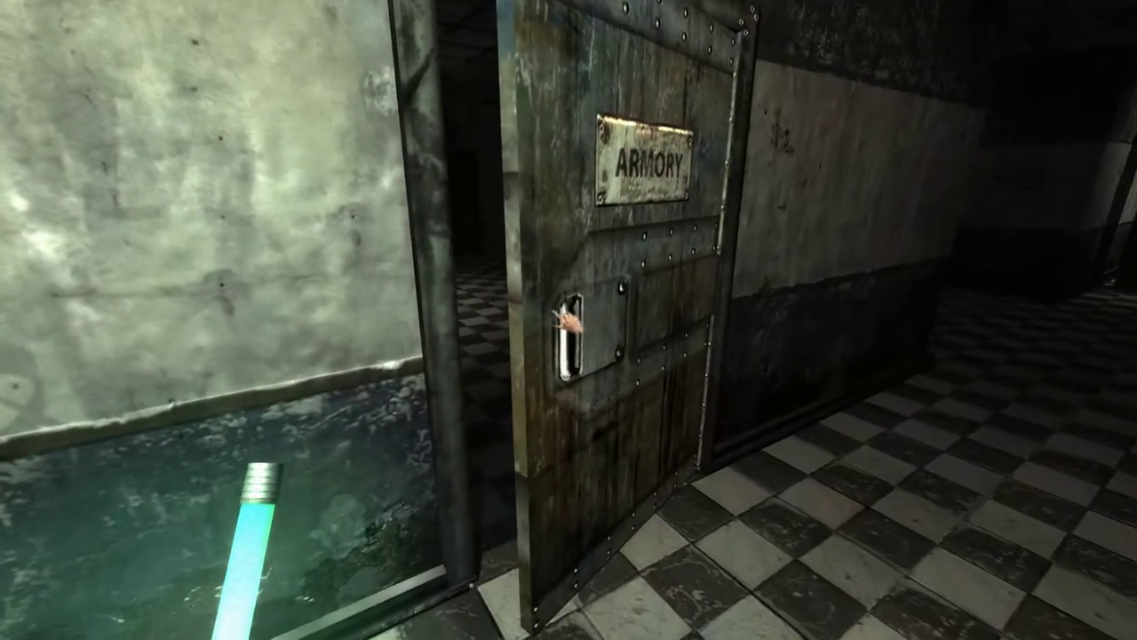
key("w")
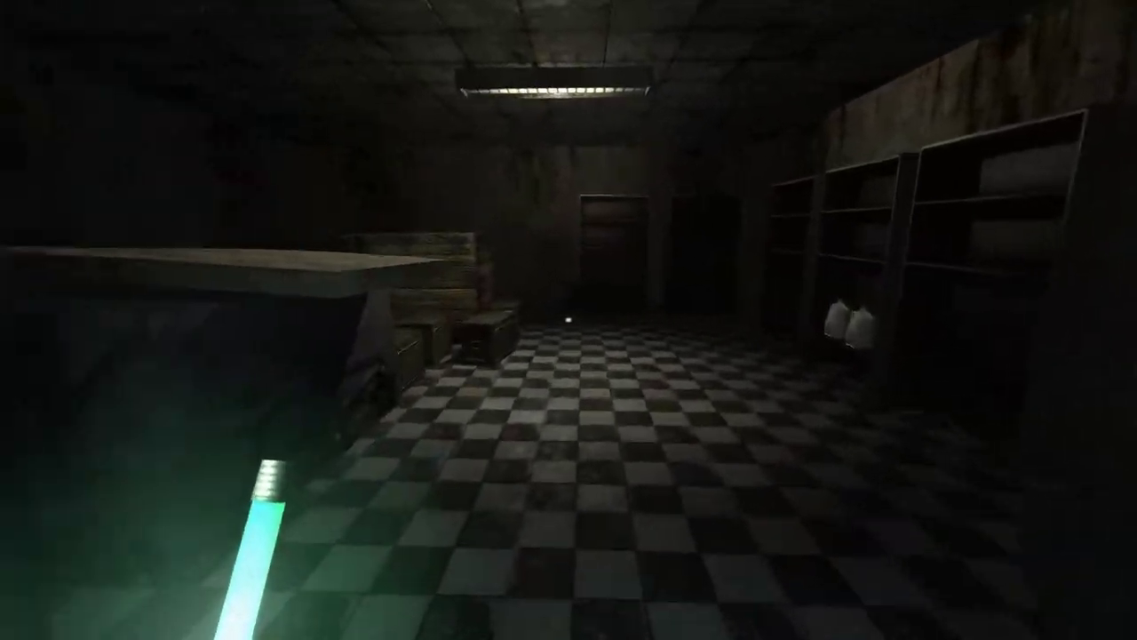
key("w")
key("w")
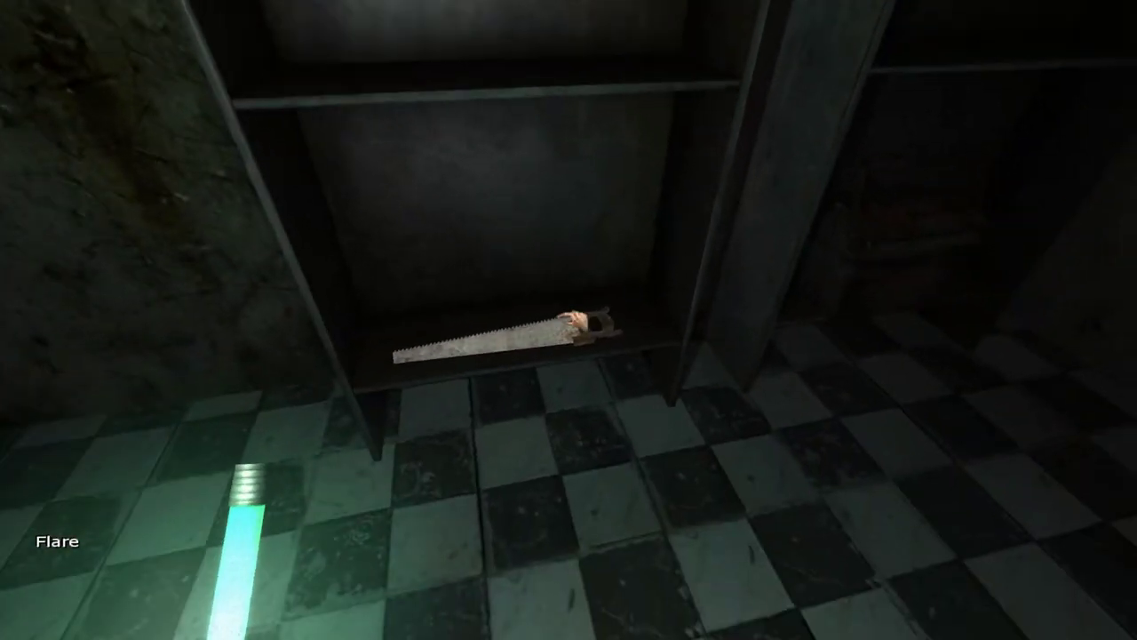
left_click(569, 320)
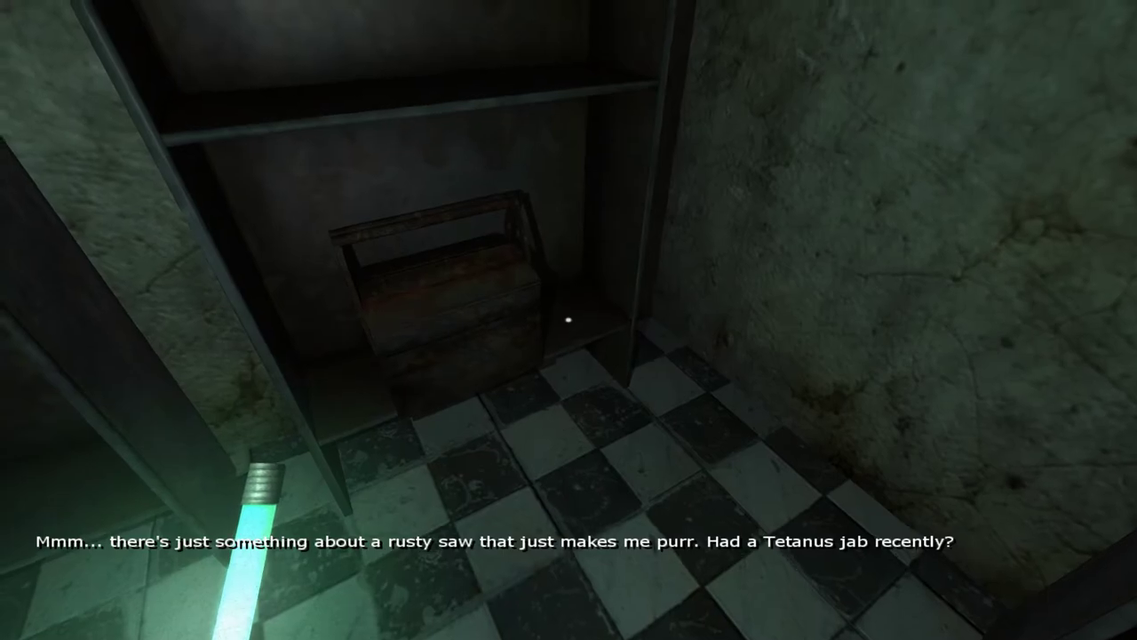
key("w")
key("g")
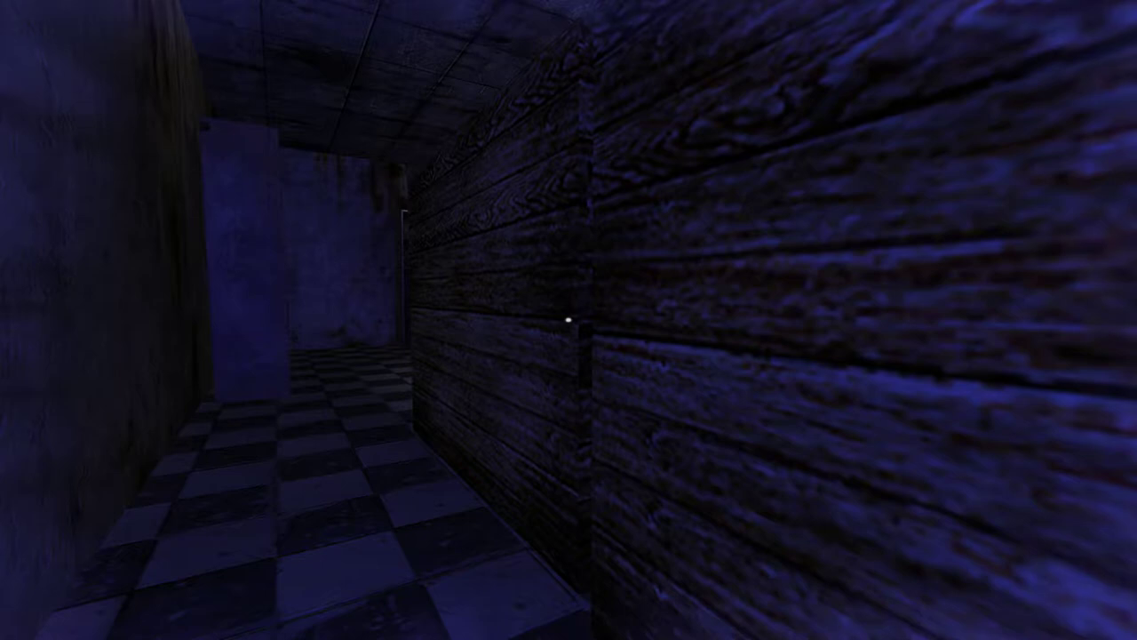
key("w")
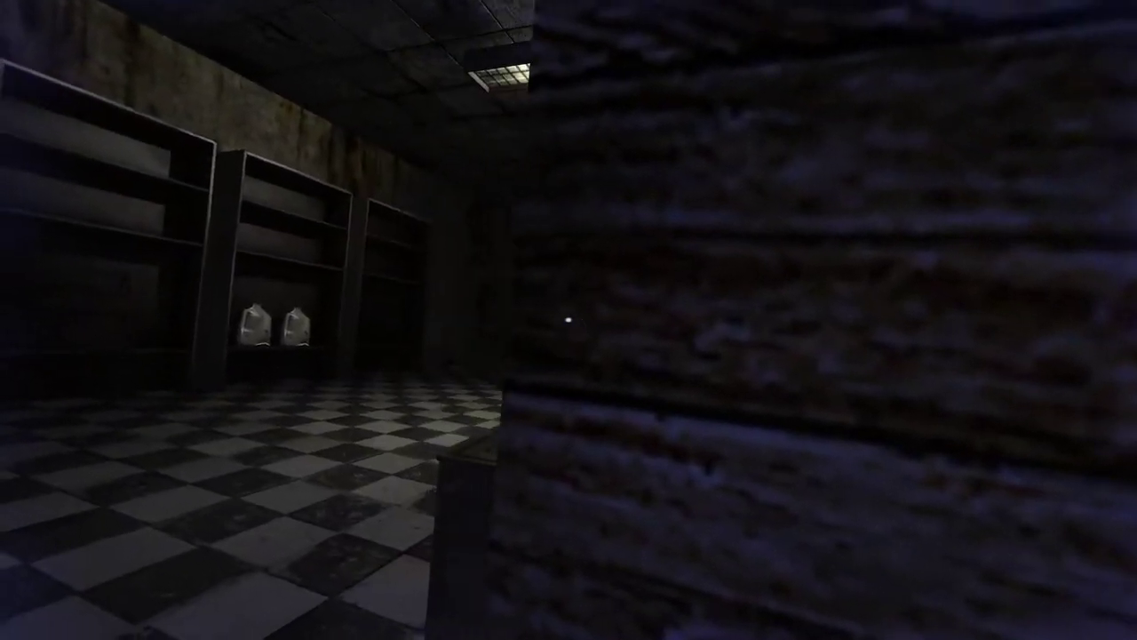
key("q")
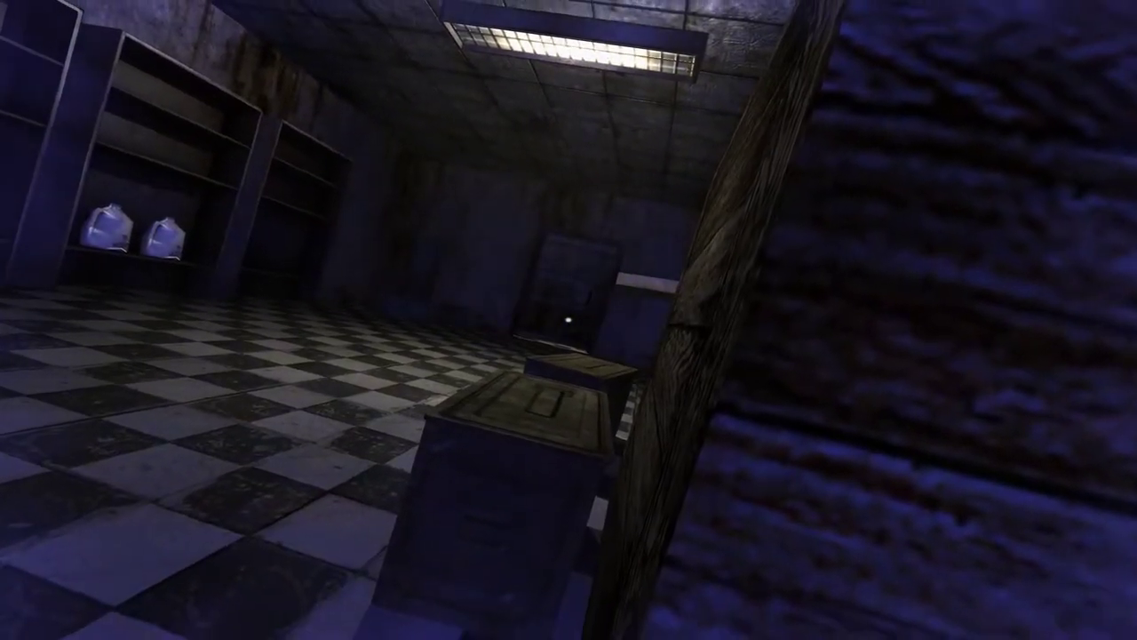
key("w")
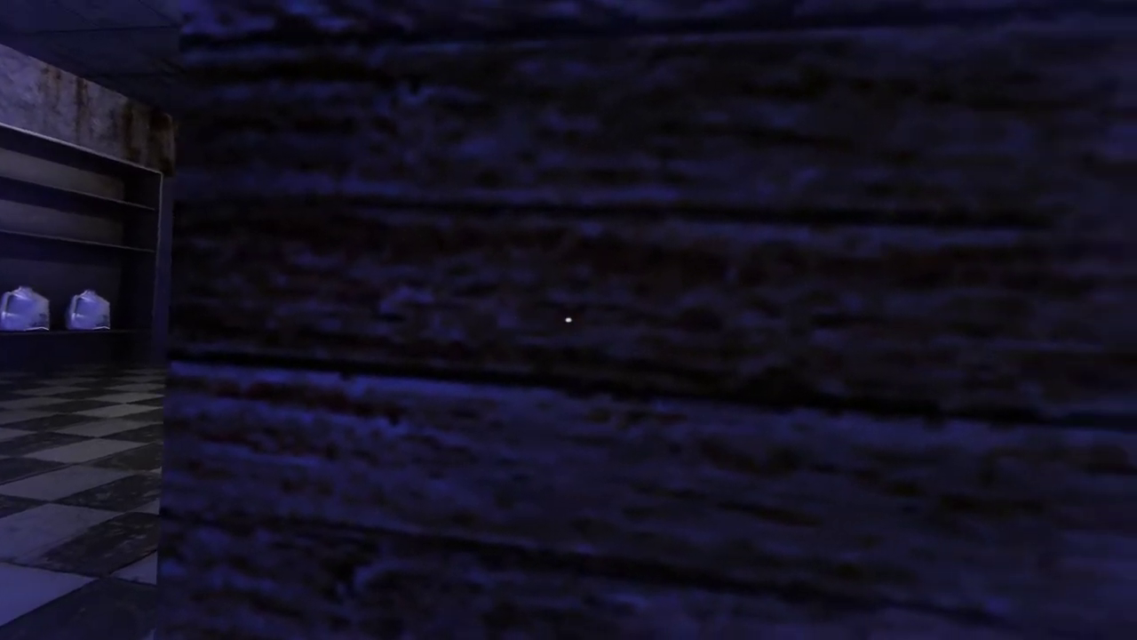
key("a")
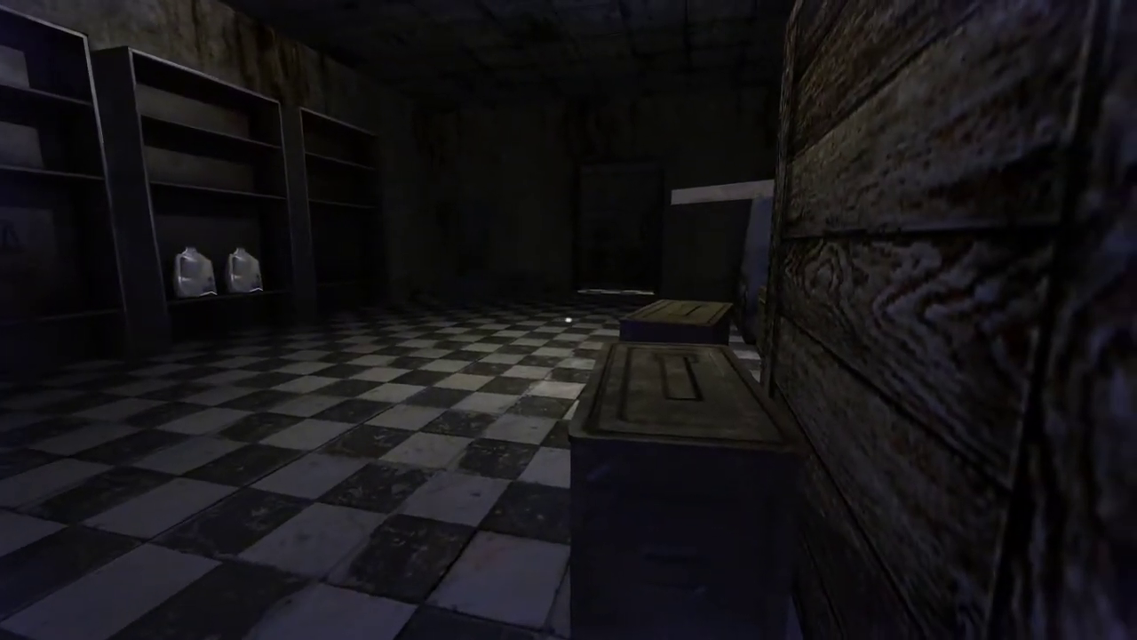
key("w")
key("e")
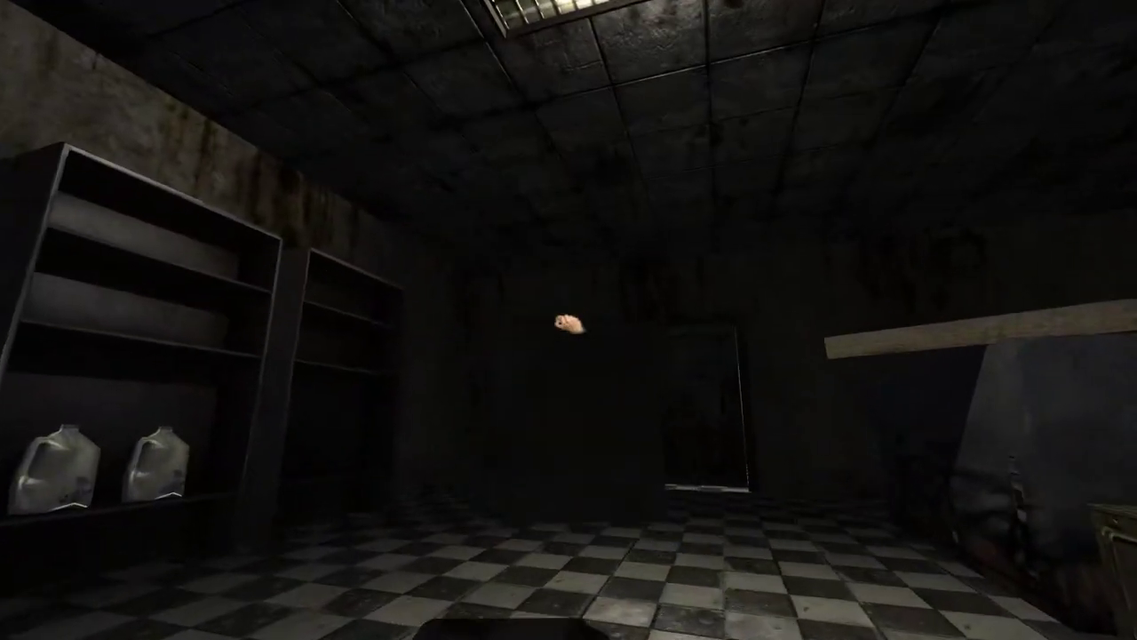
left_click(568, 320)
key("s")
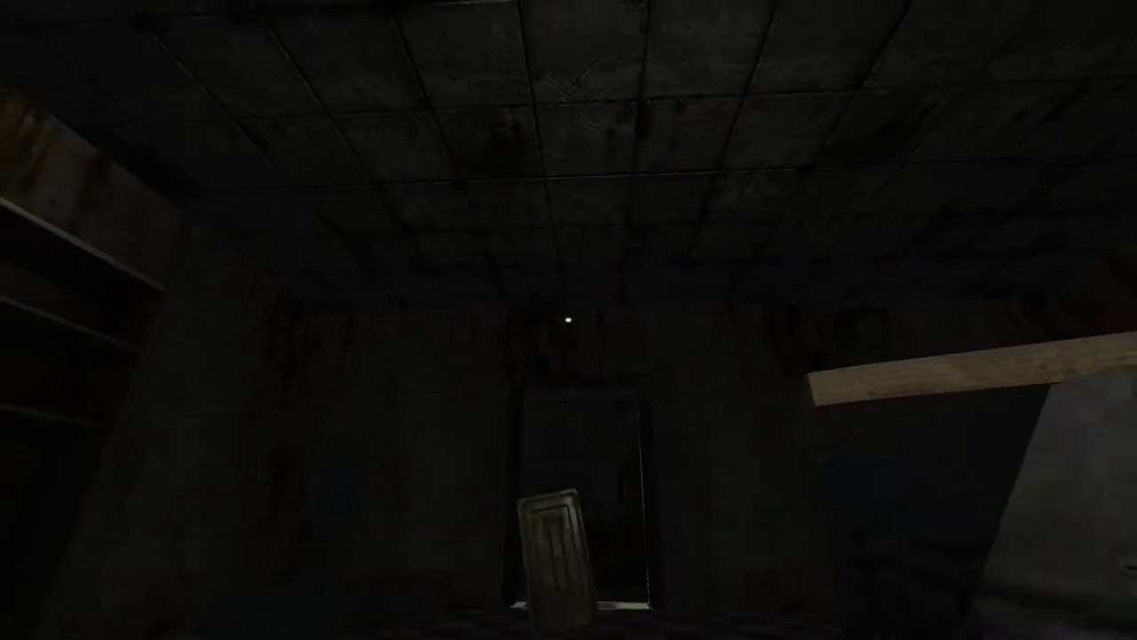
key("s")
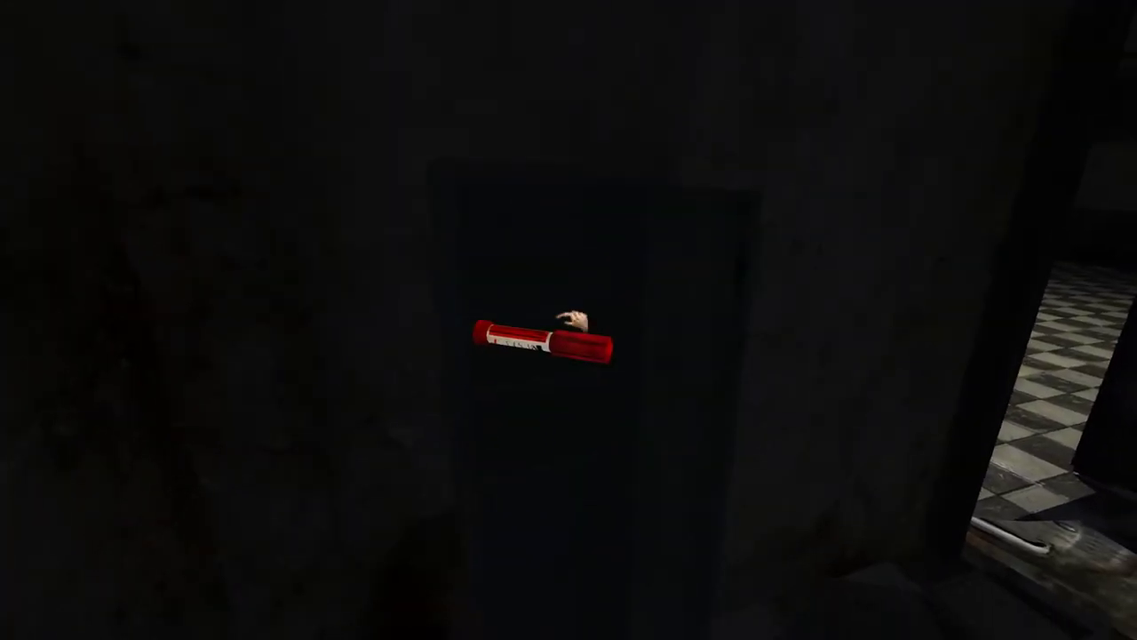
scroll(569, 319, "down", 1)
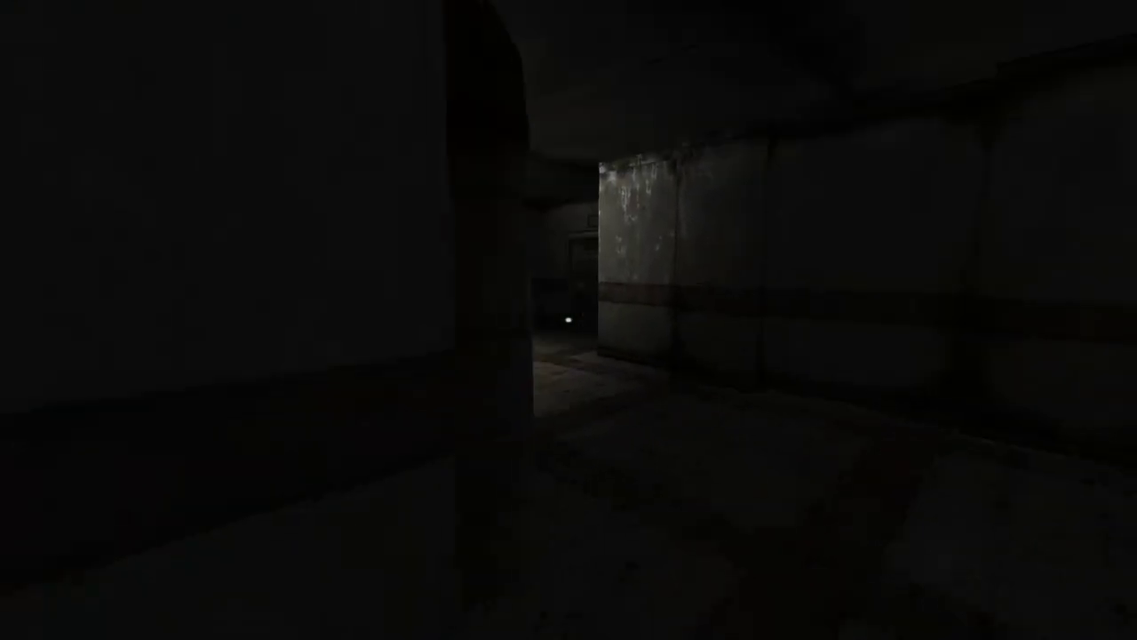
key("w")
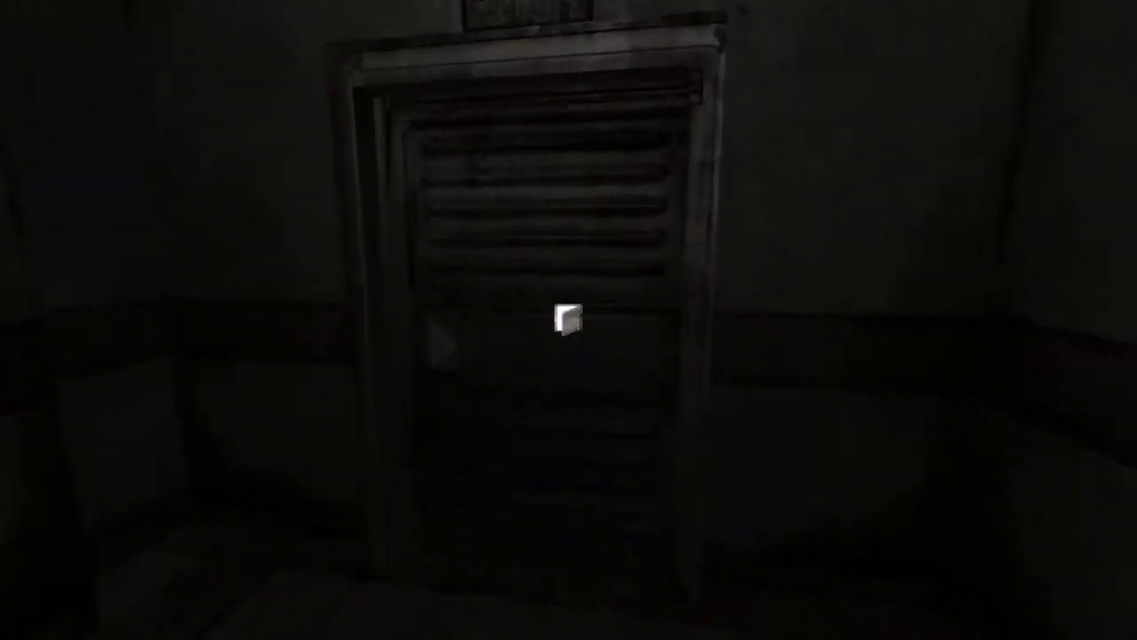
left_click(569, 320)
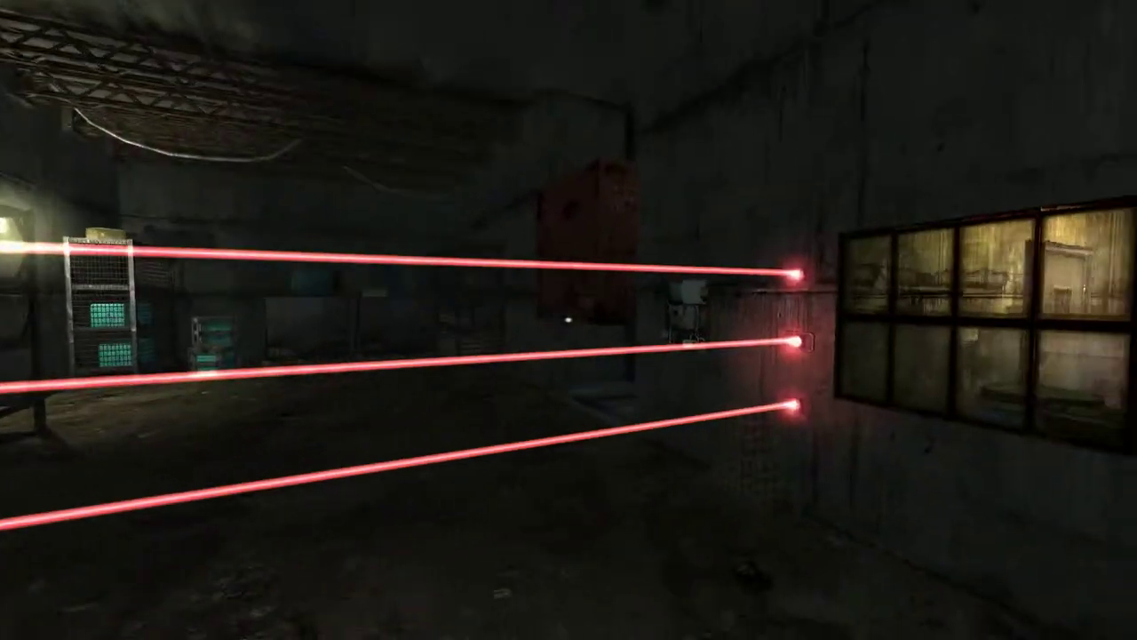
key("w")
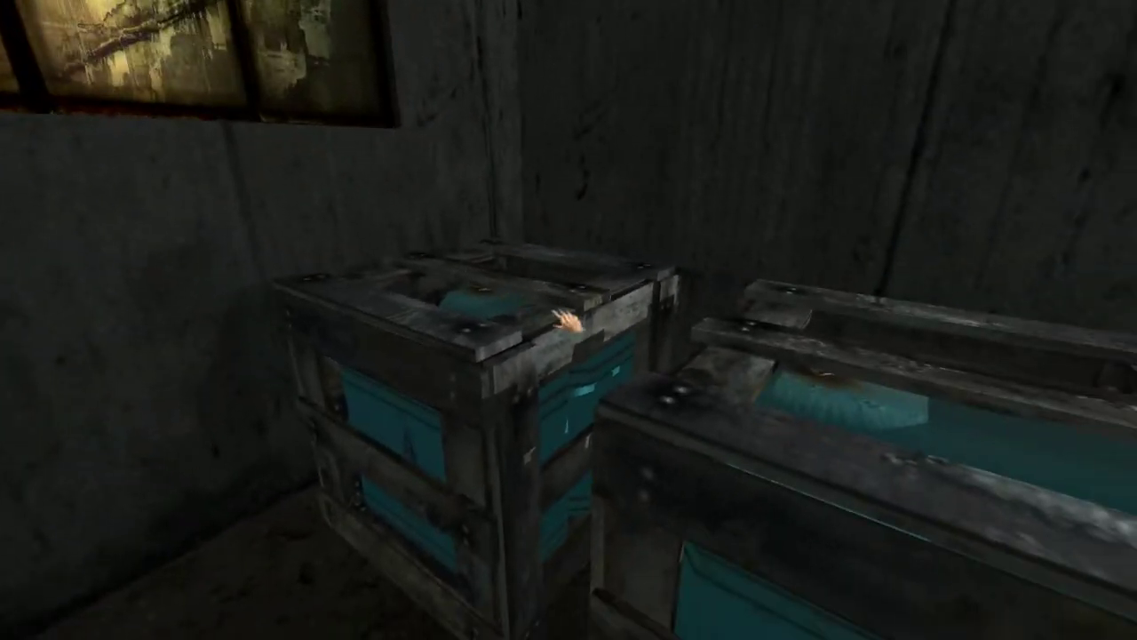
key("s")
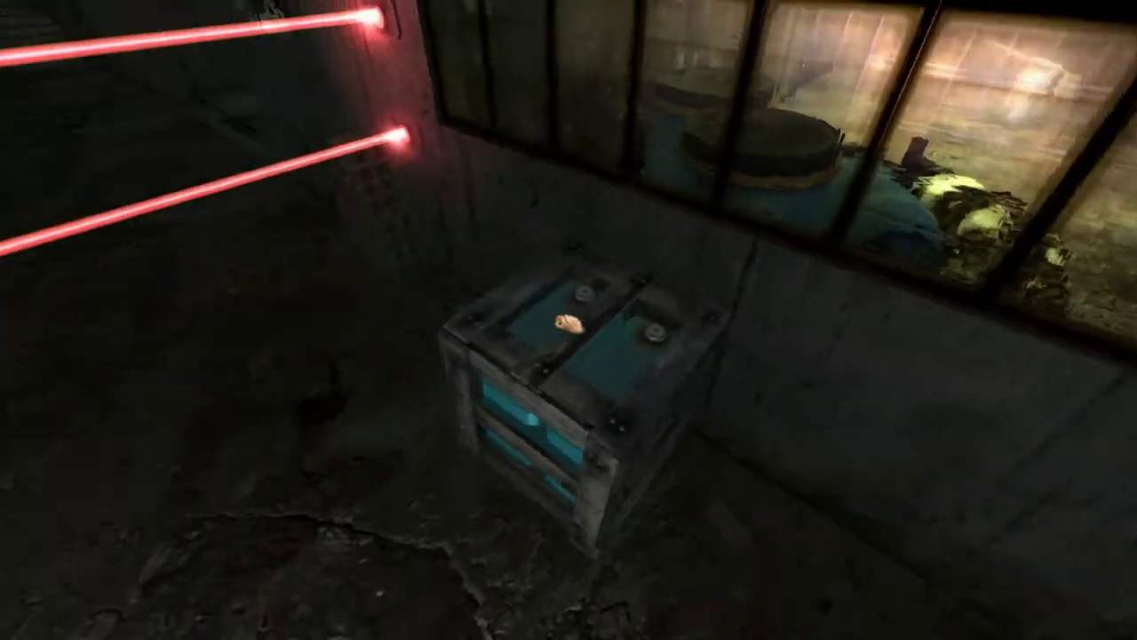
key("e")
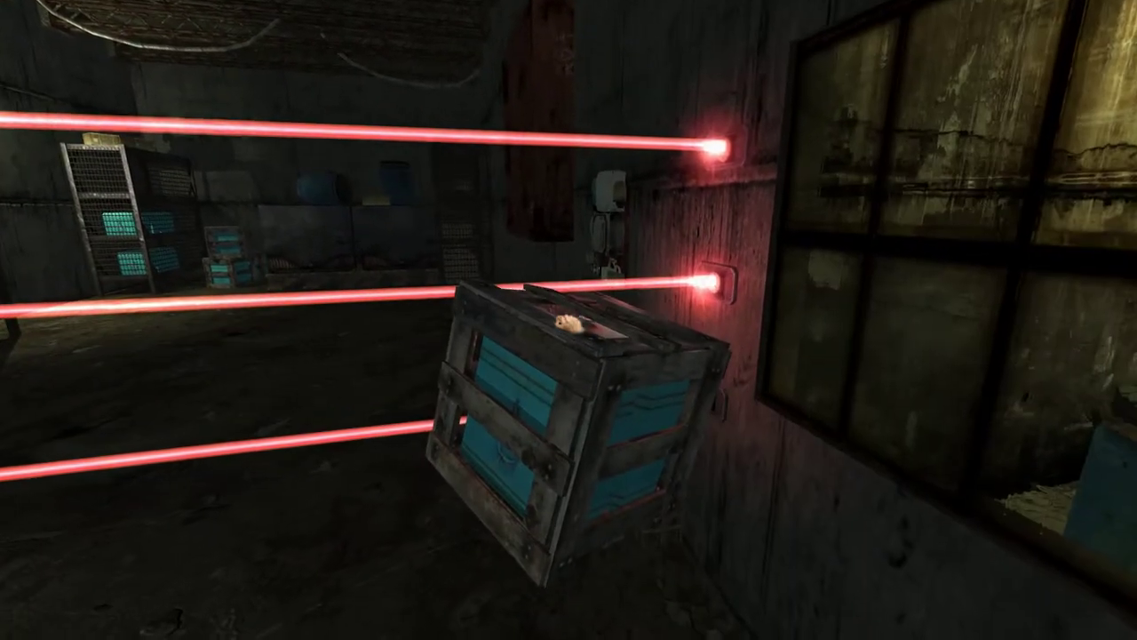
key("e")
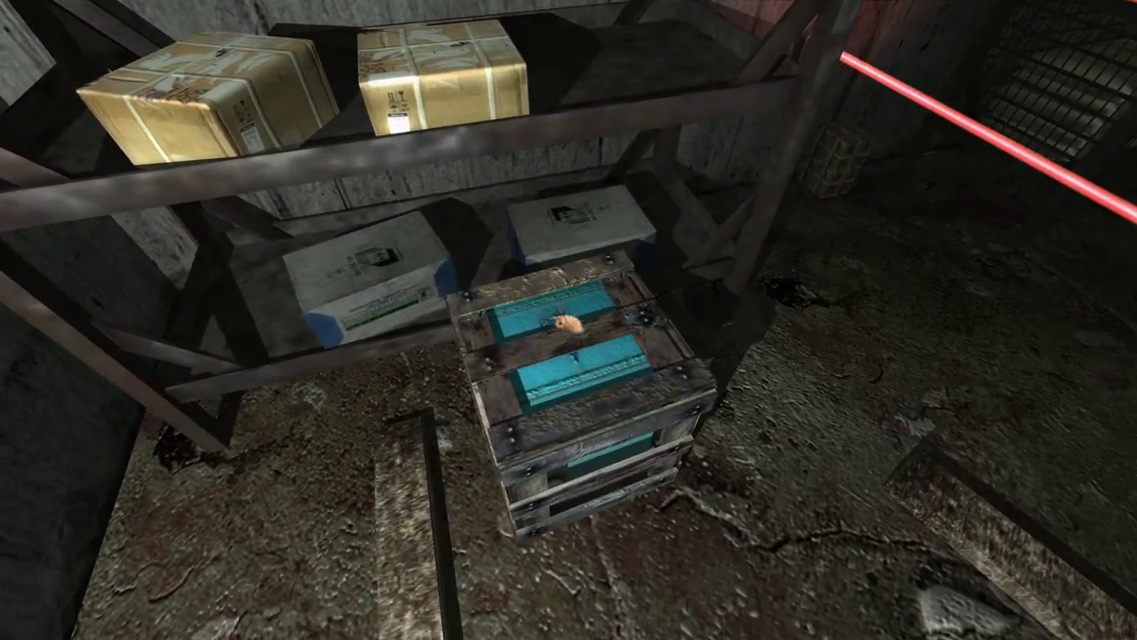
key("e")
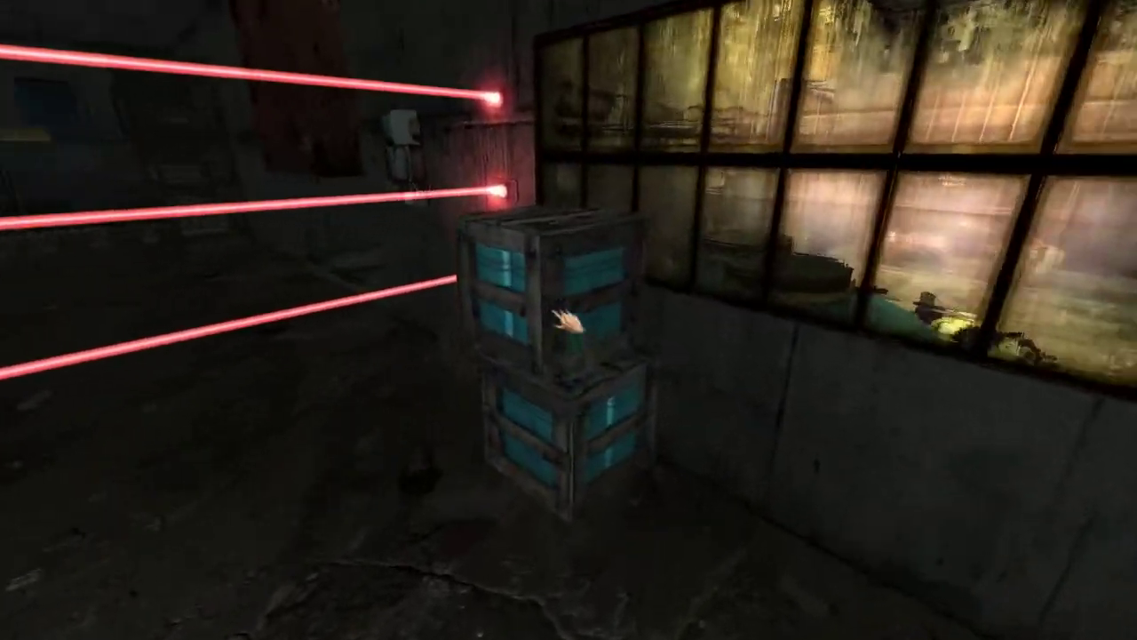
left_click(568, 320)
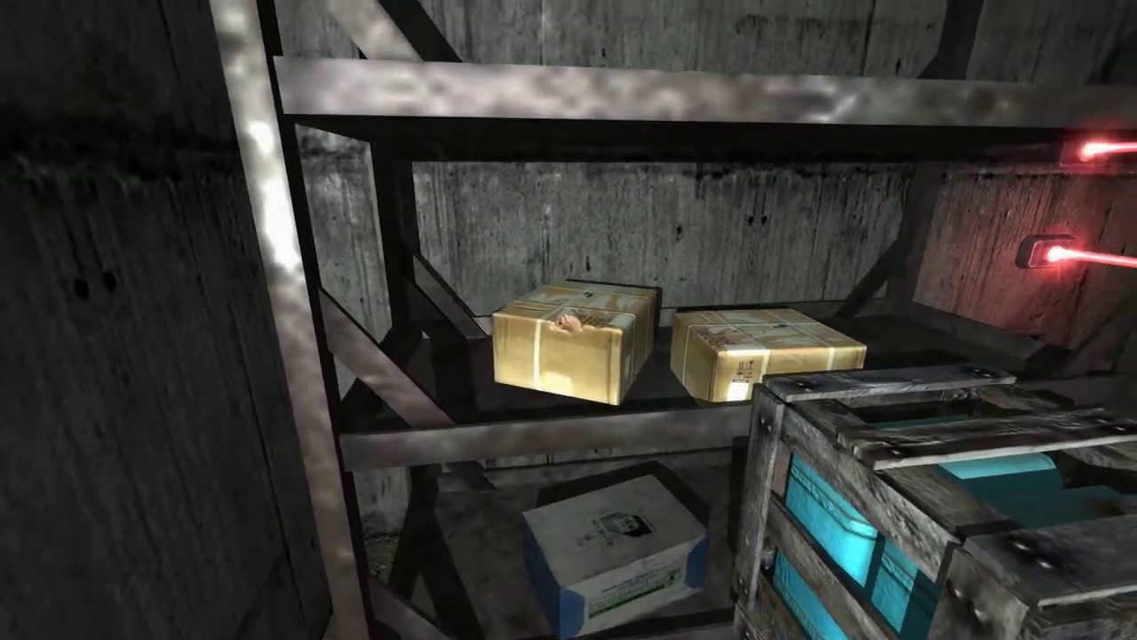
mouse_move(567, 318)
left_mouse_down()
mouse_move(577, 355)
mouse_move(568, 321)
left_mouse_up()
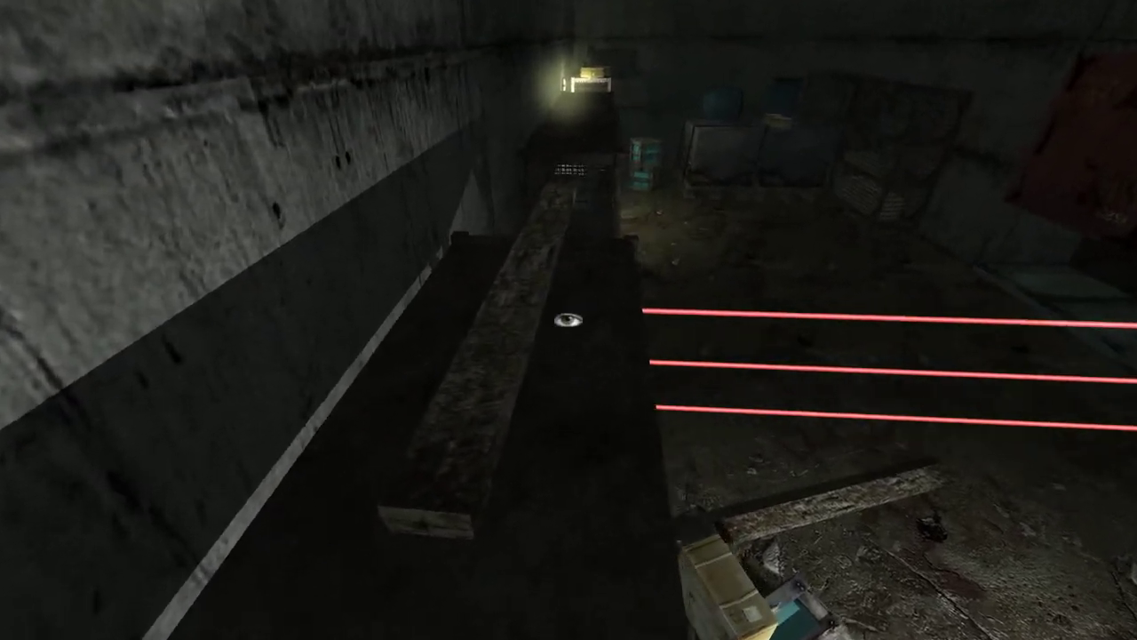
left_click_drag(568, 320, 568, 325)
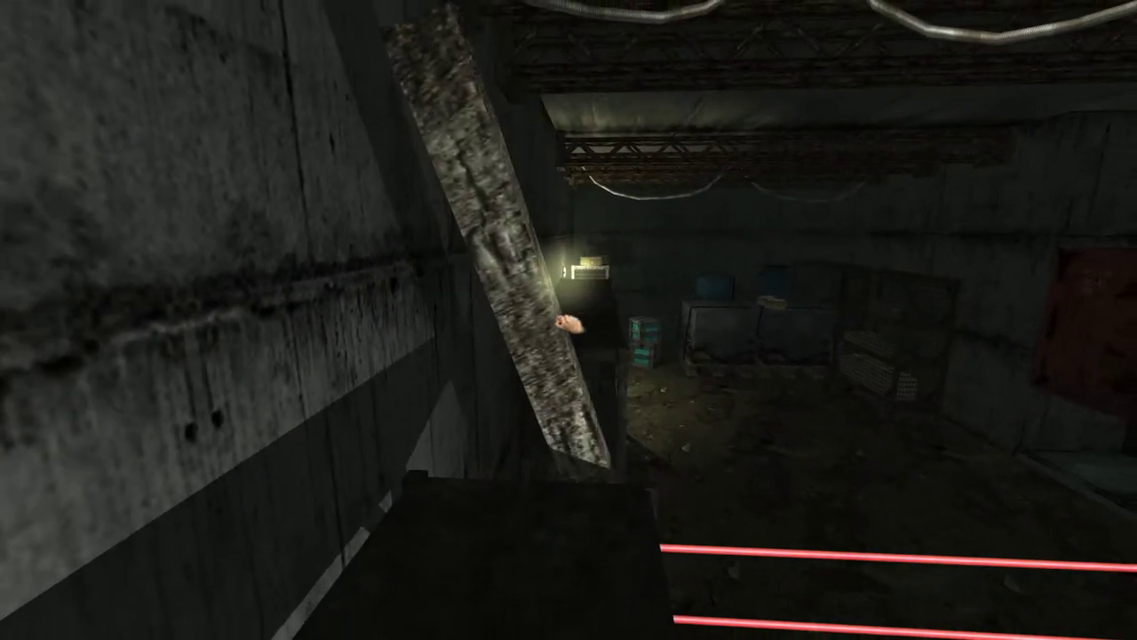
left_click_drag(569, 324, 569, 321)
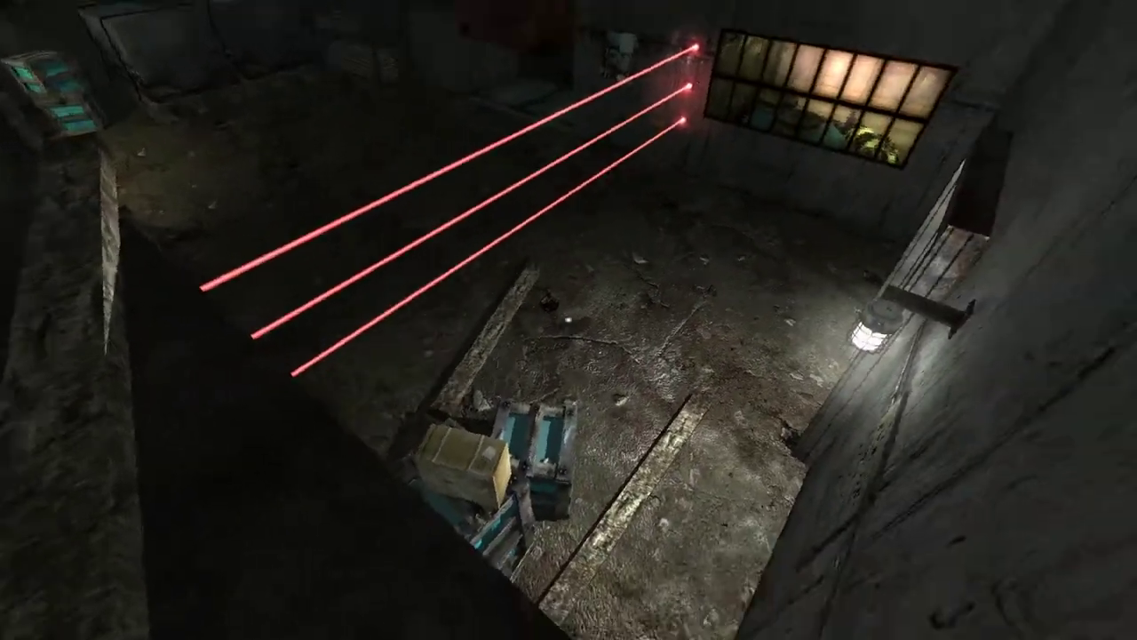
key("w")
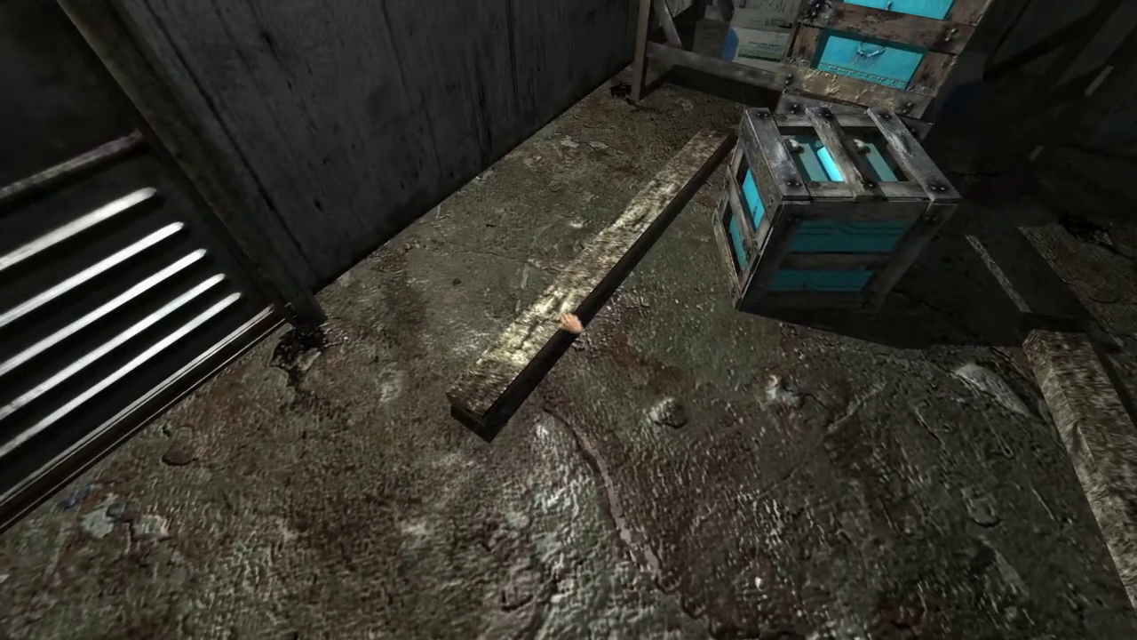
left_click_drag(568, 325, 569, 325)
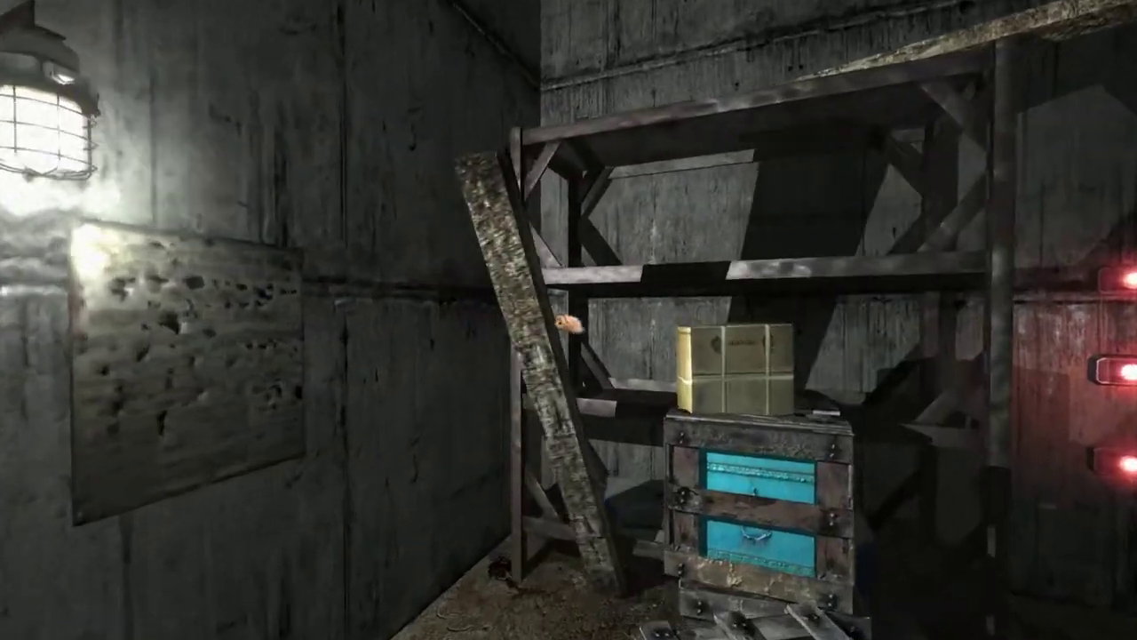
key("w")
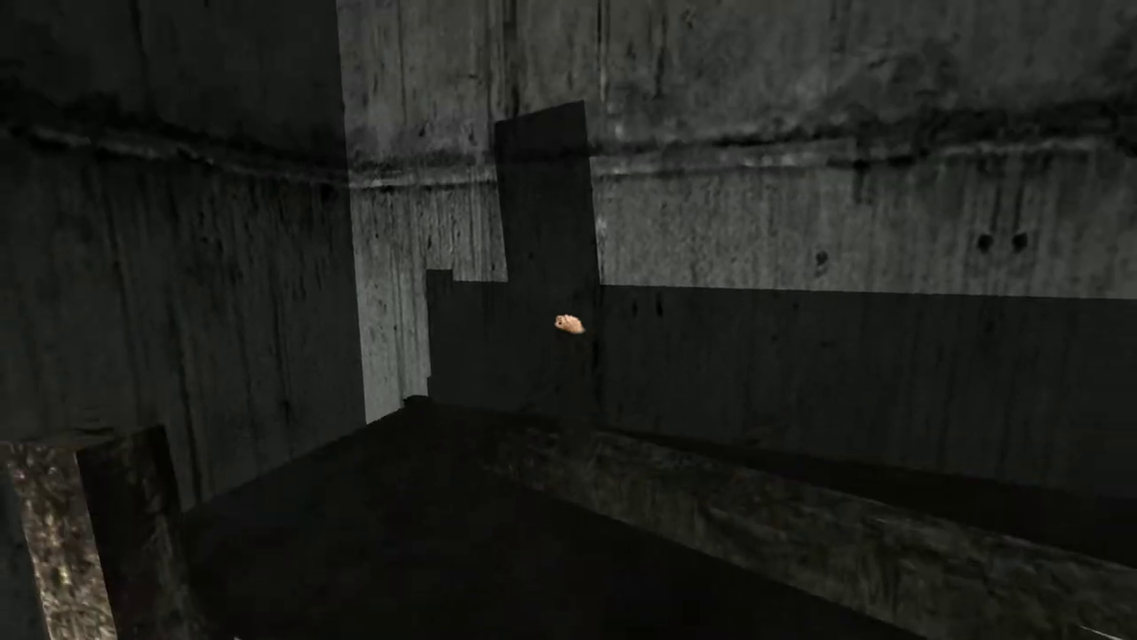
left_click_drag(569, 324, 569, 324)
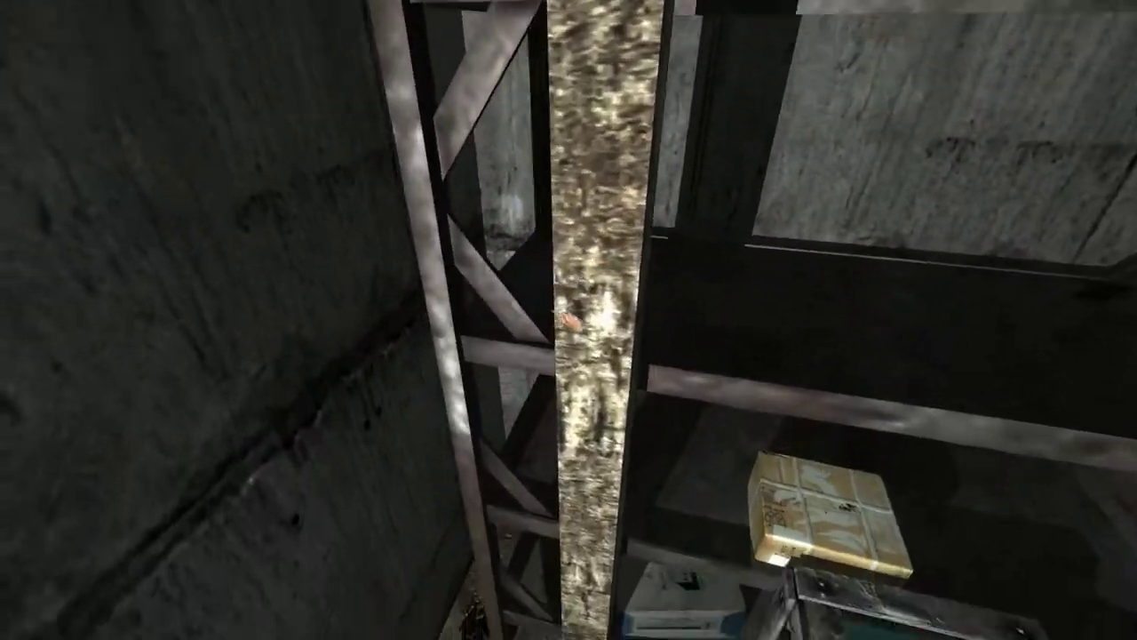
left_click(570, 322)
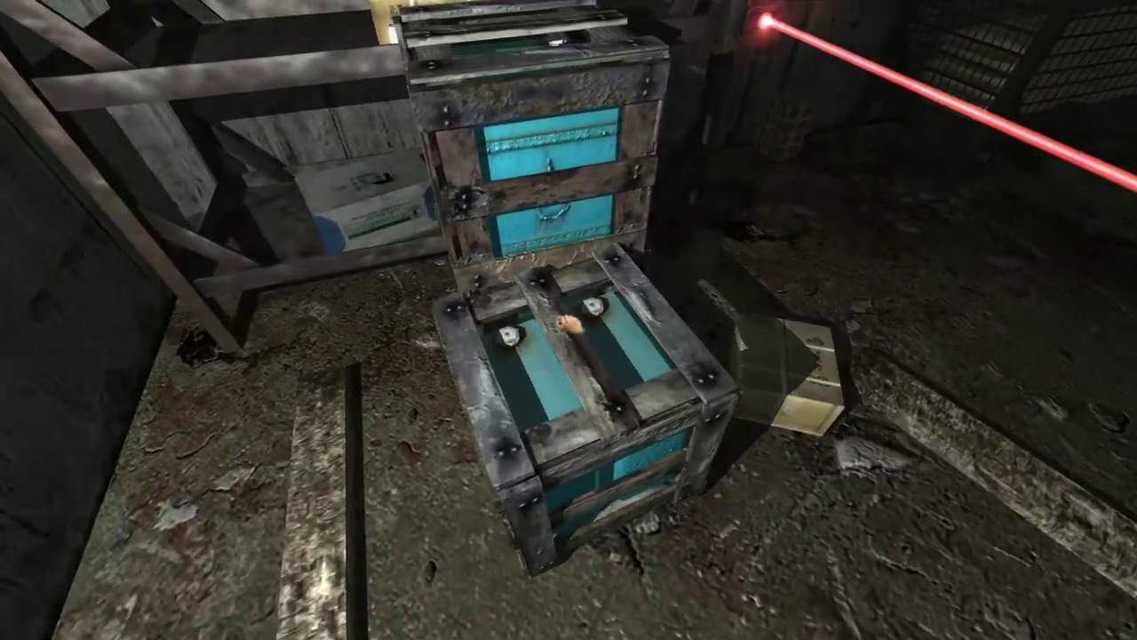
left_click(569, 325)
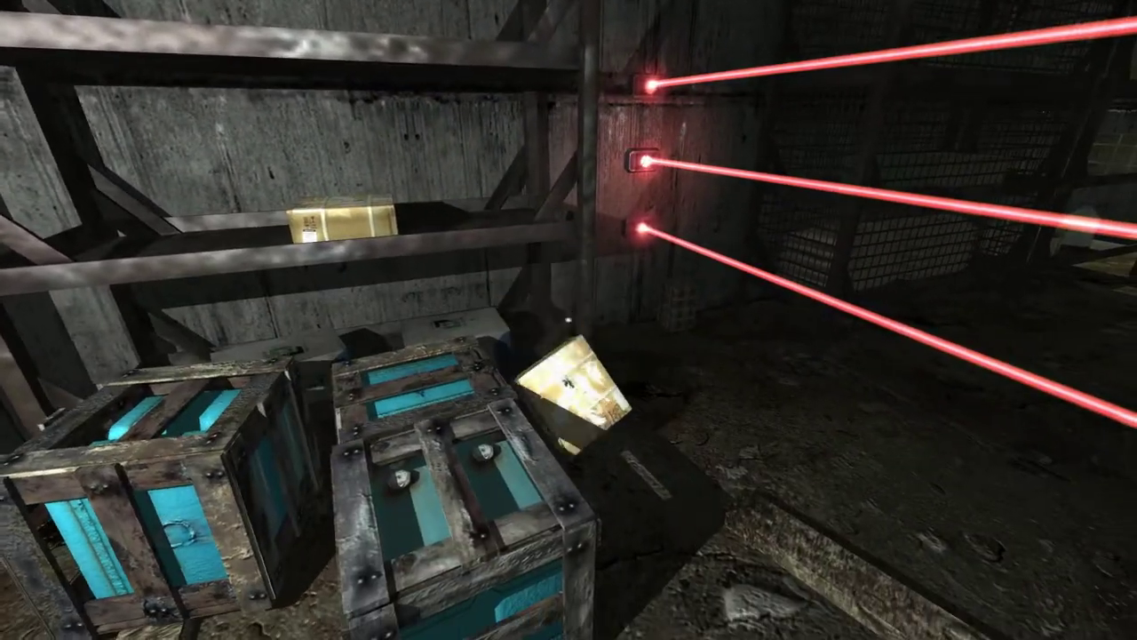
left_click(569, 320)
left_click(569, 320)
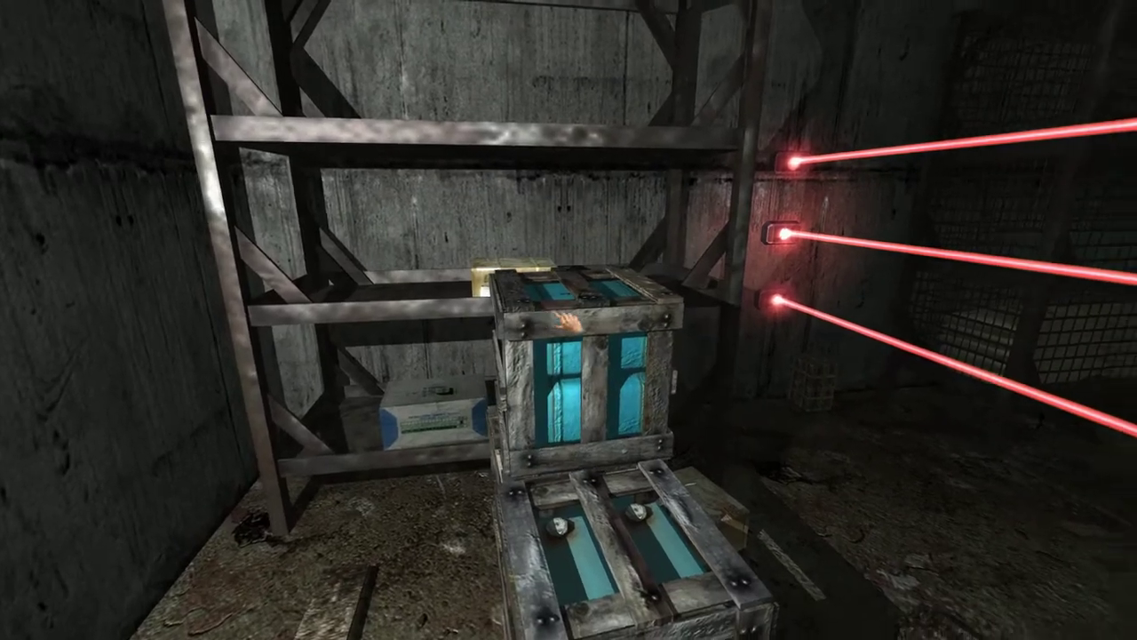
left_click(569, 320)
left_click(569, 319)
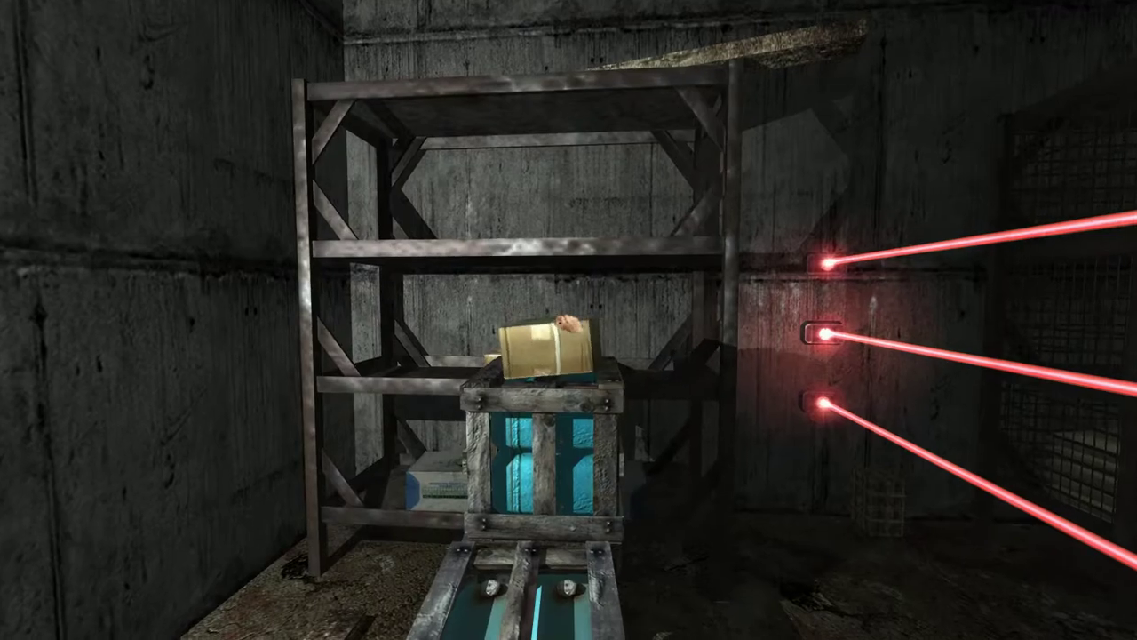
left_click(569, 320)
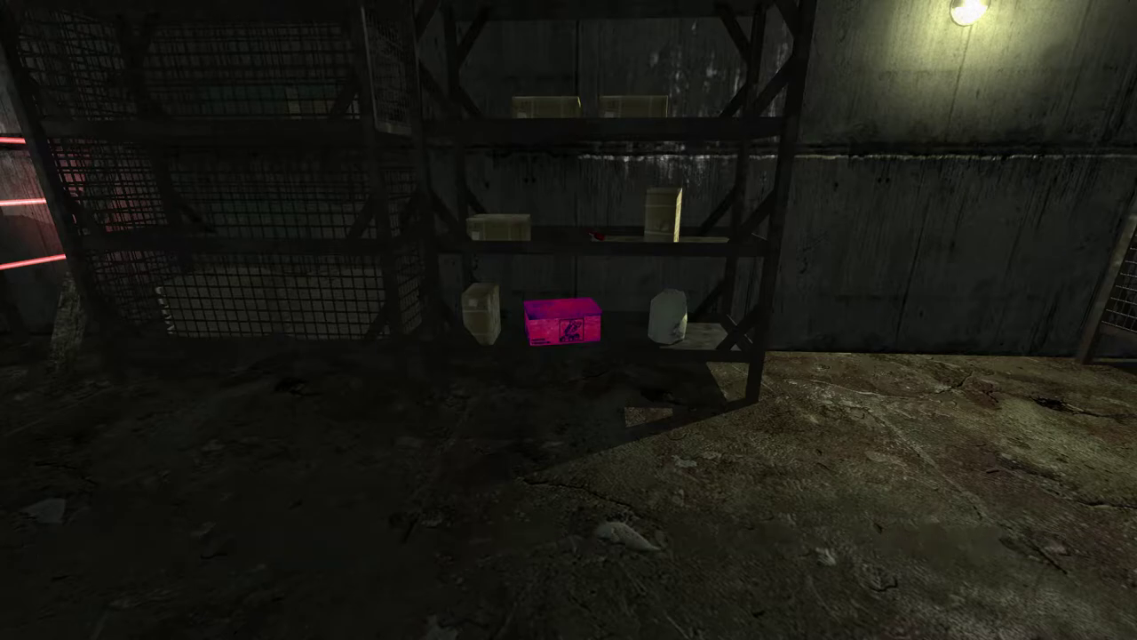
key("w")
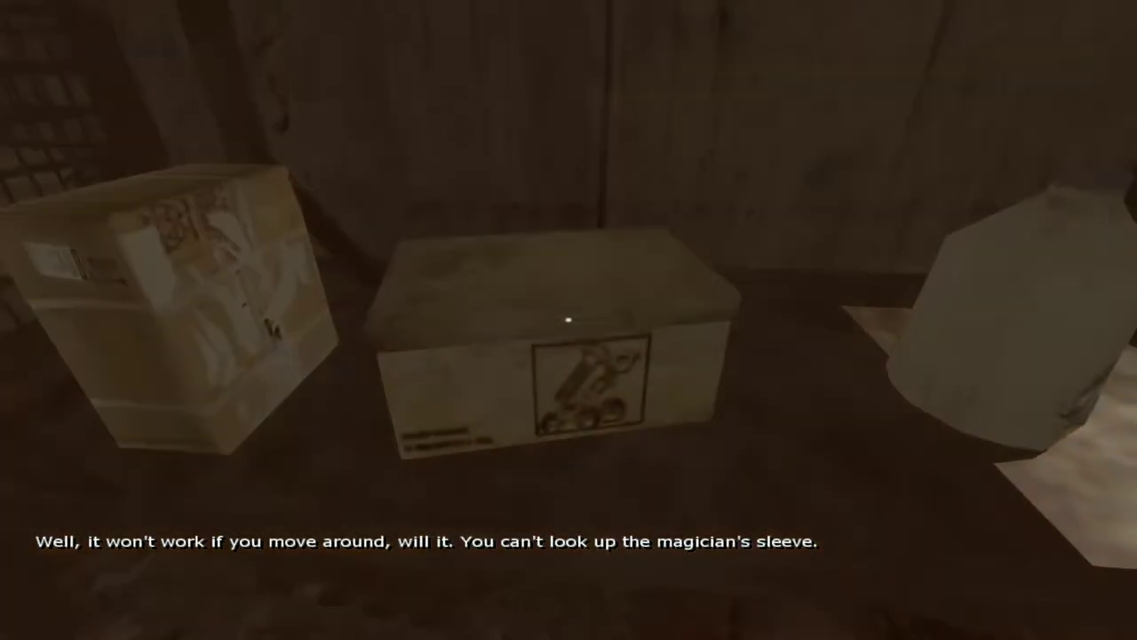
key("s")
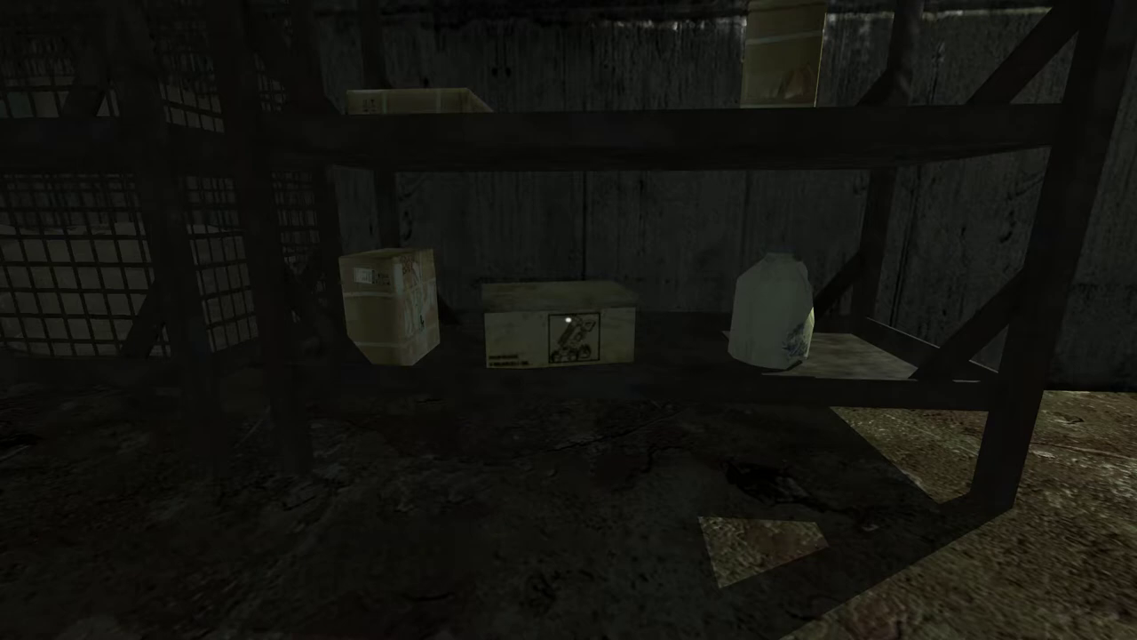
key("w")
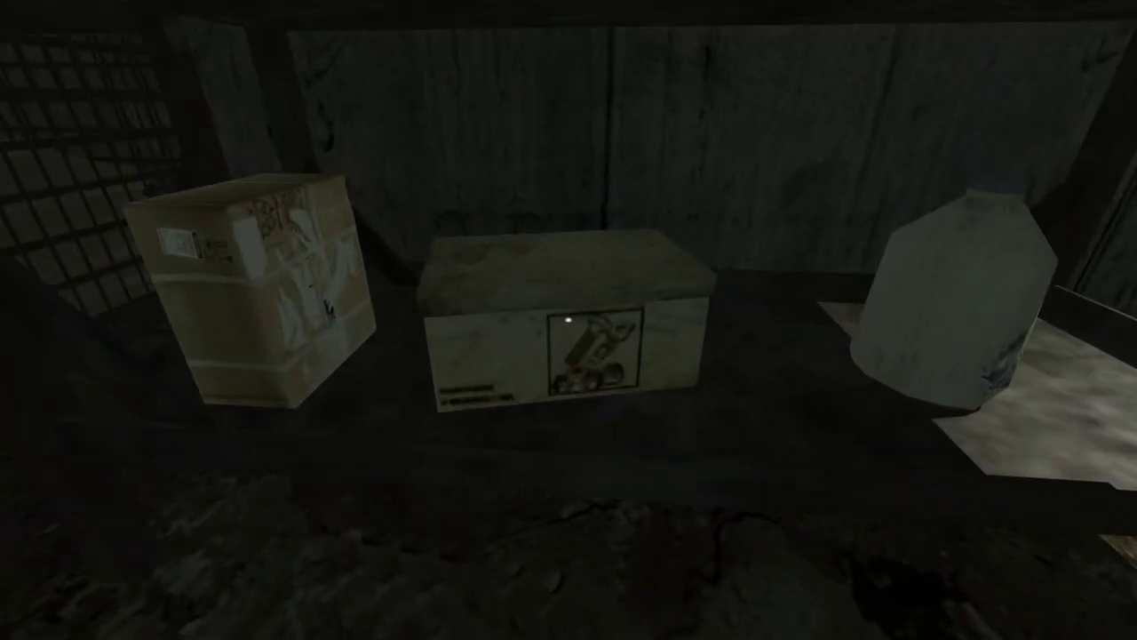
key("s")
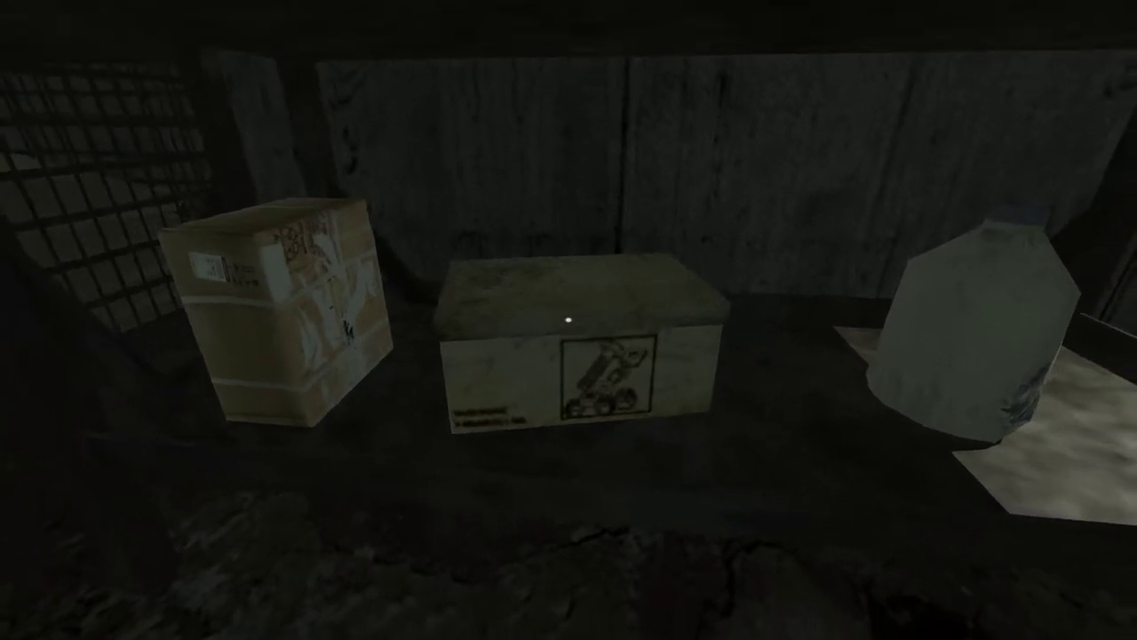
key("space")
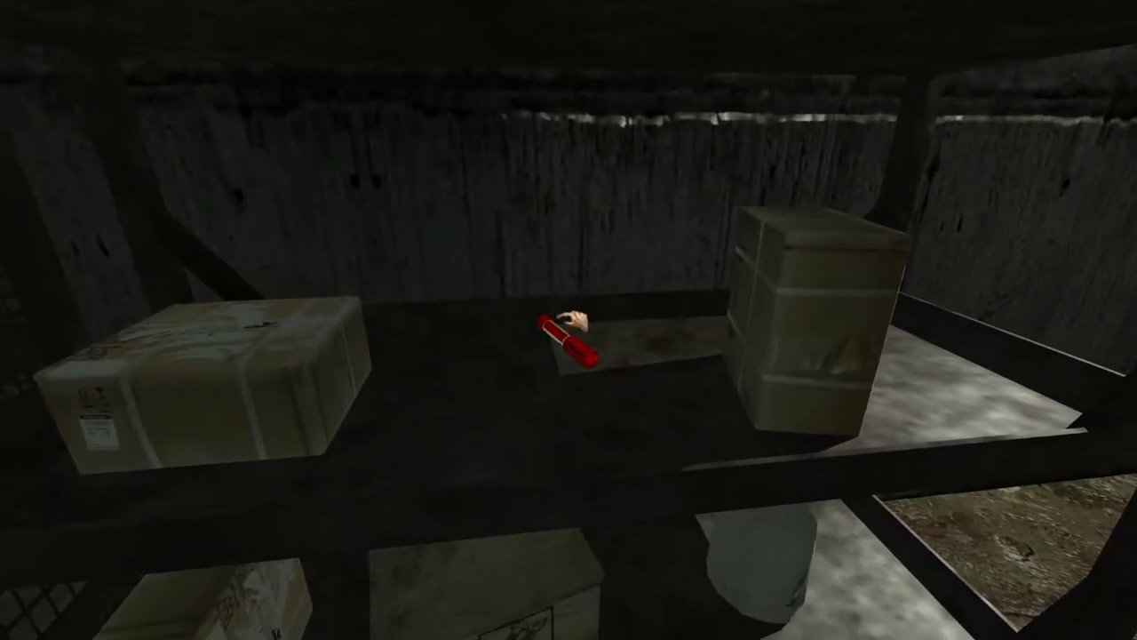
left_click(569, 320)
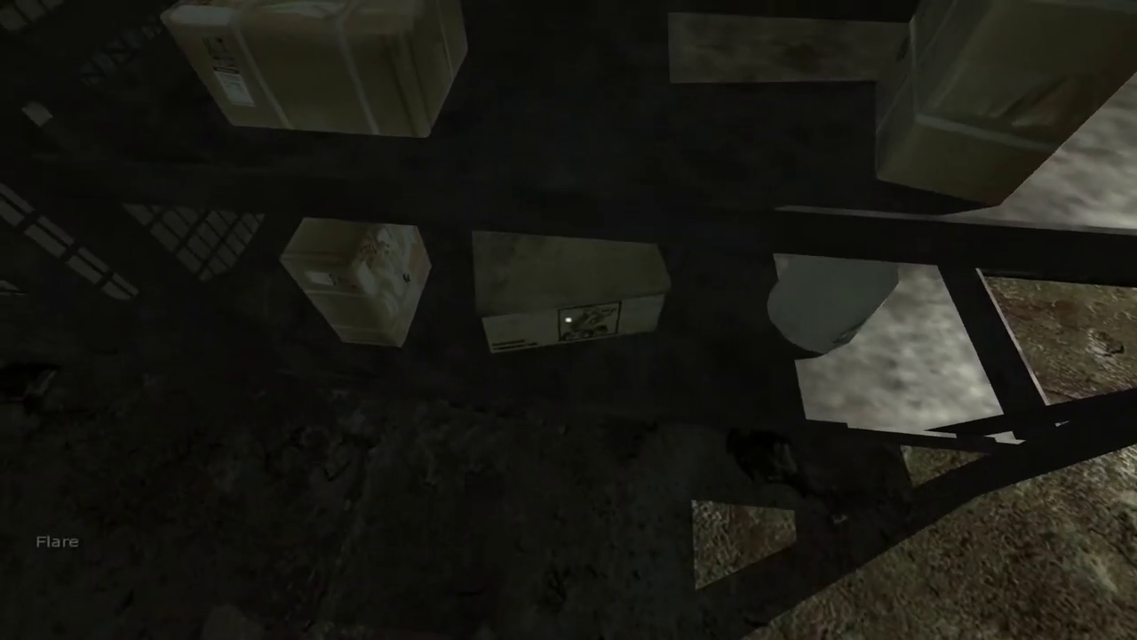
key("w")
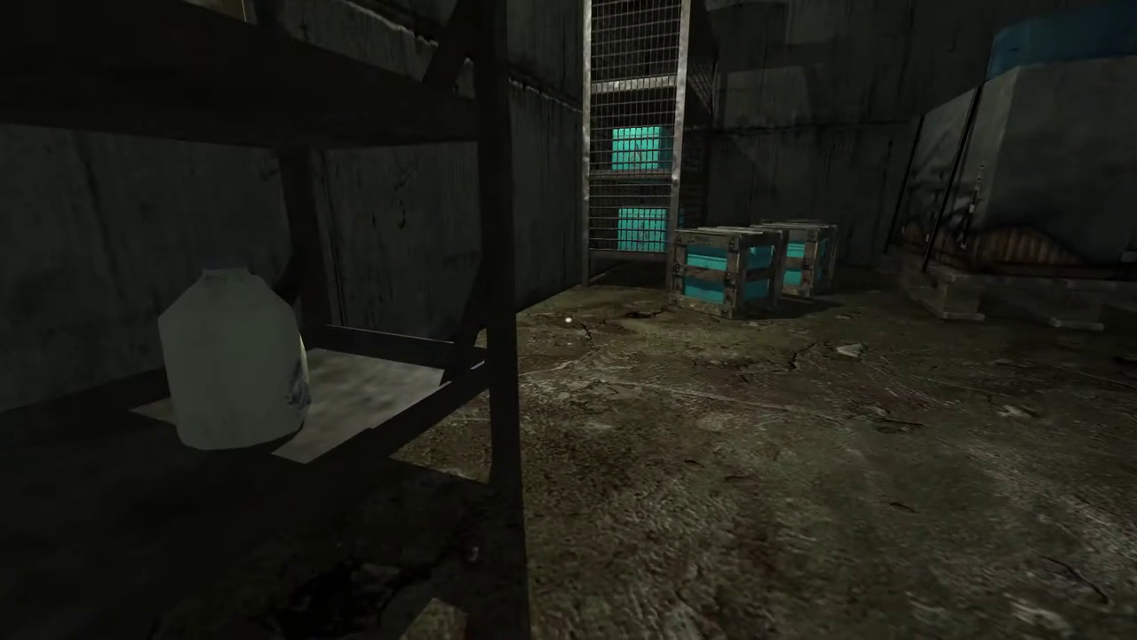
key("w")
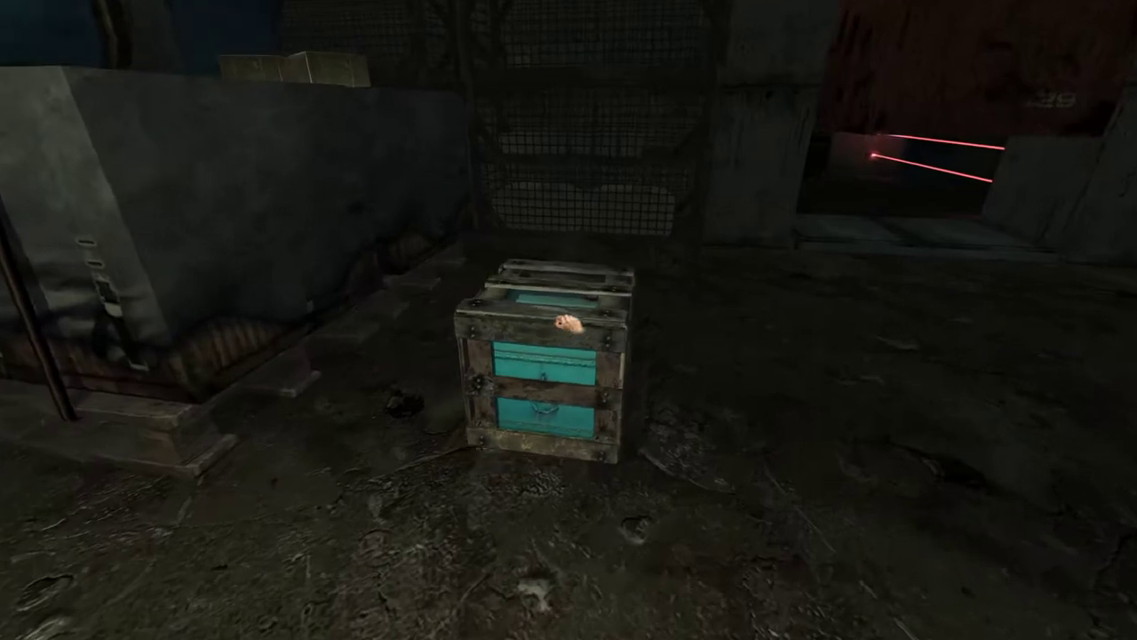
key("w")
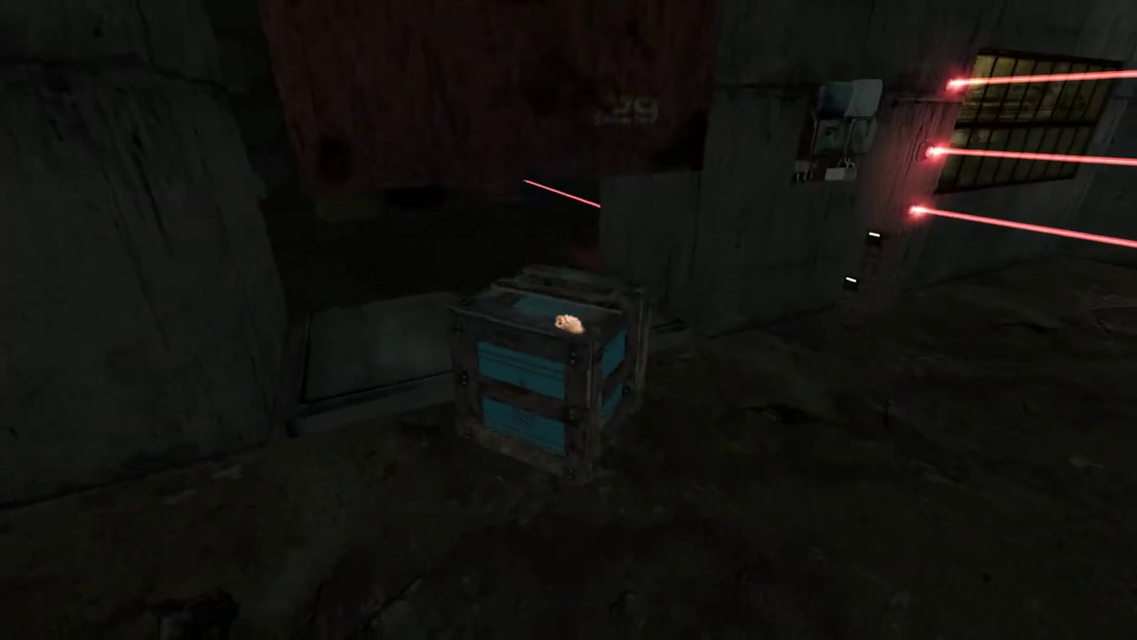
key("w")
key("s")
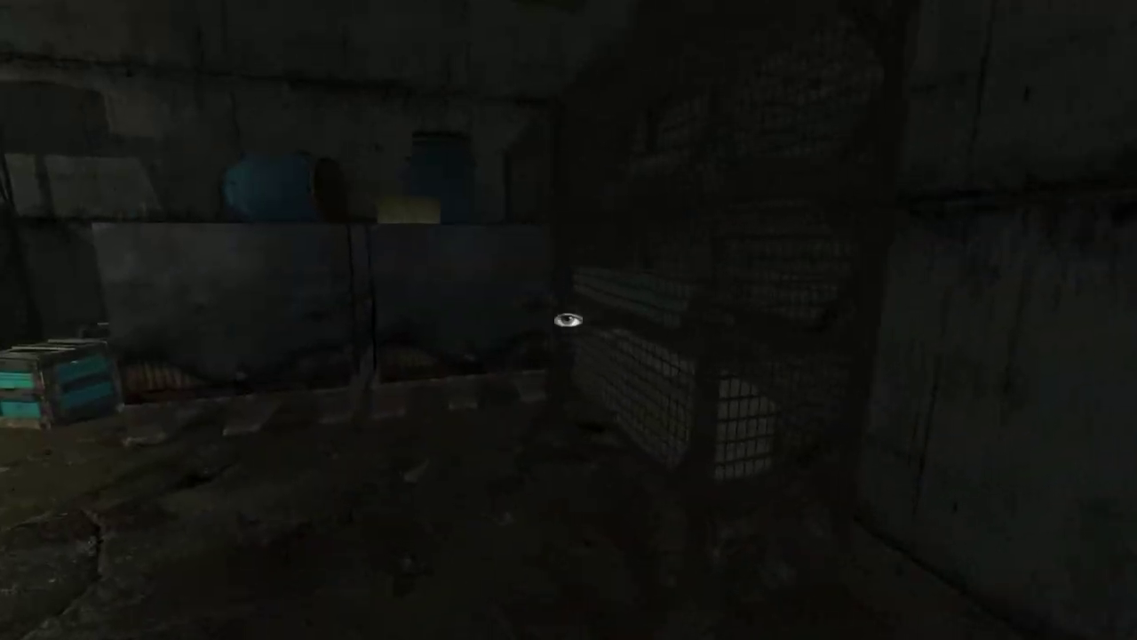
key("w")
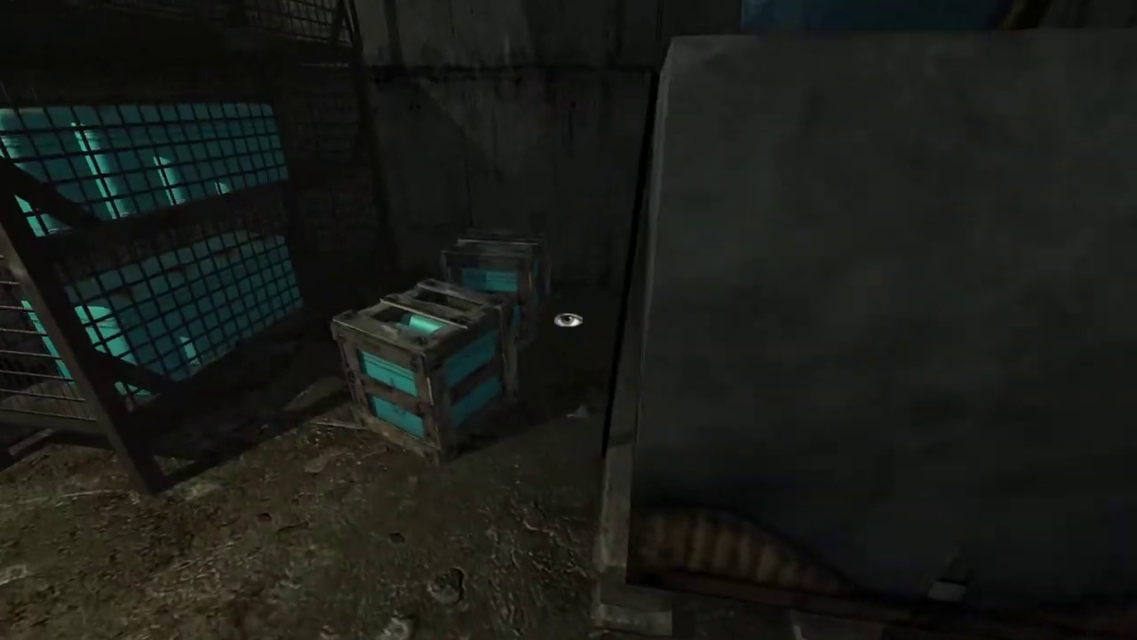
key("w")
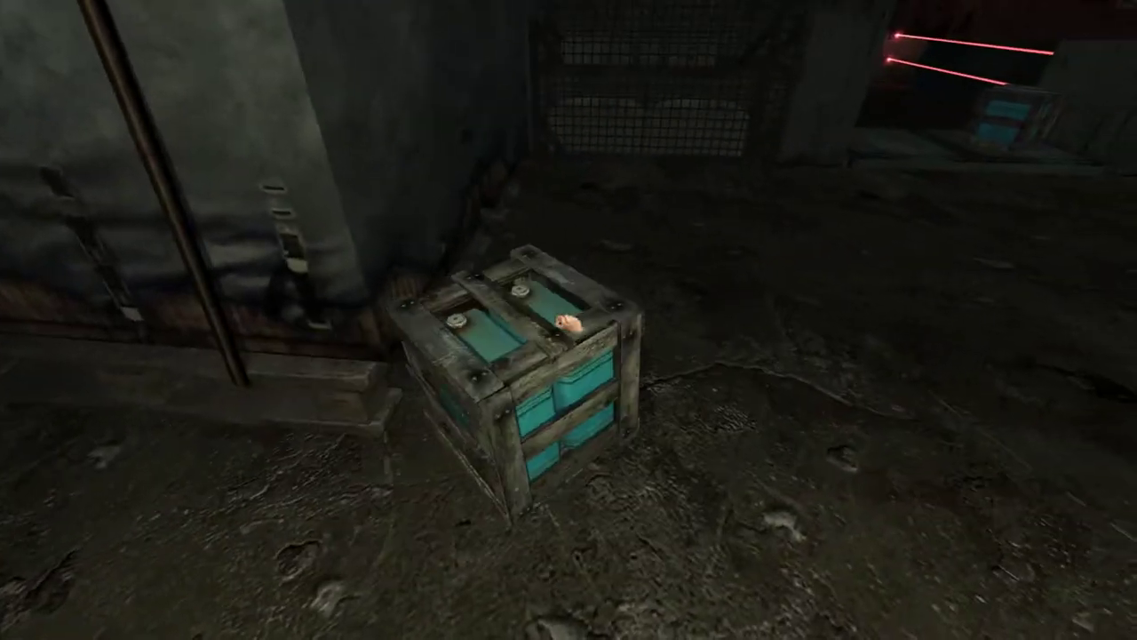
left_click(569, 325)
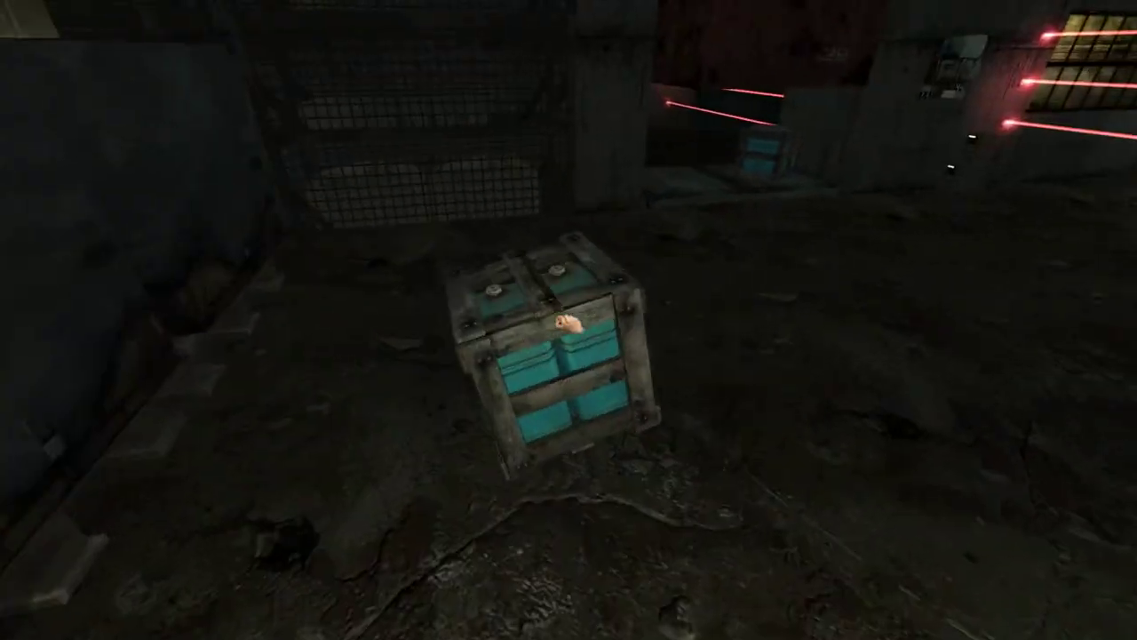
key("w")
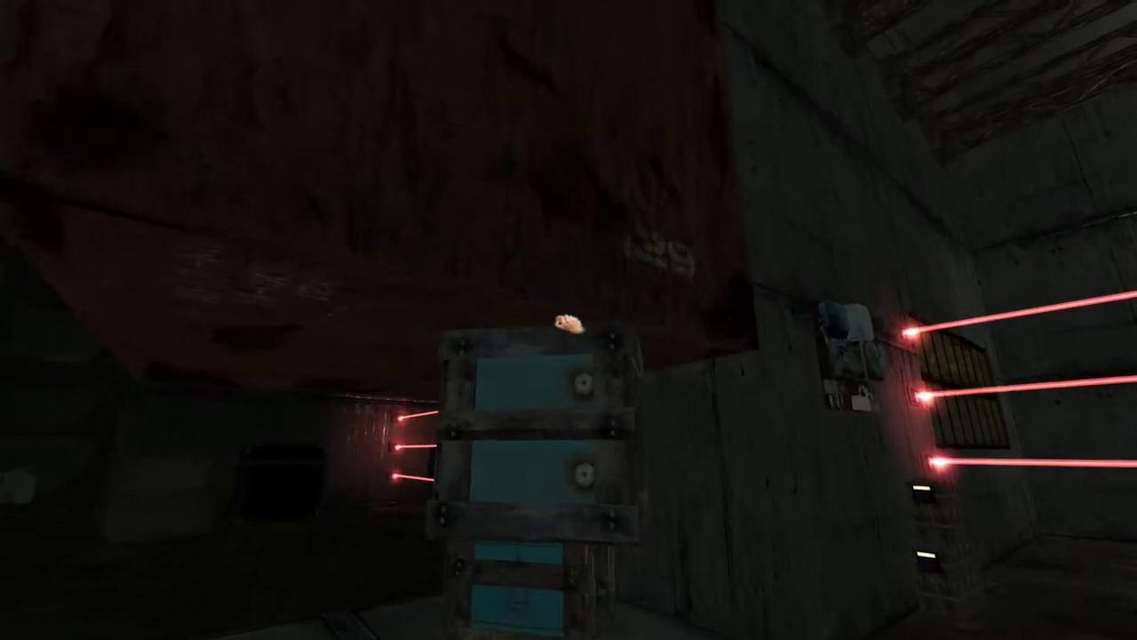
key("s")
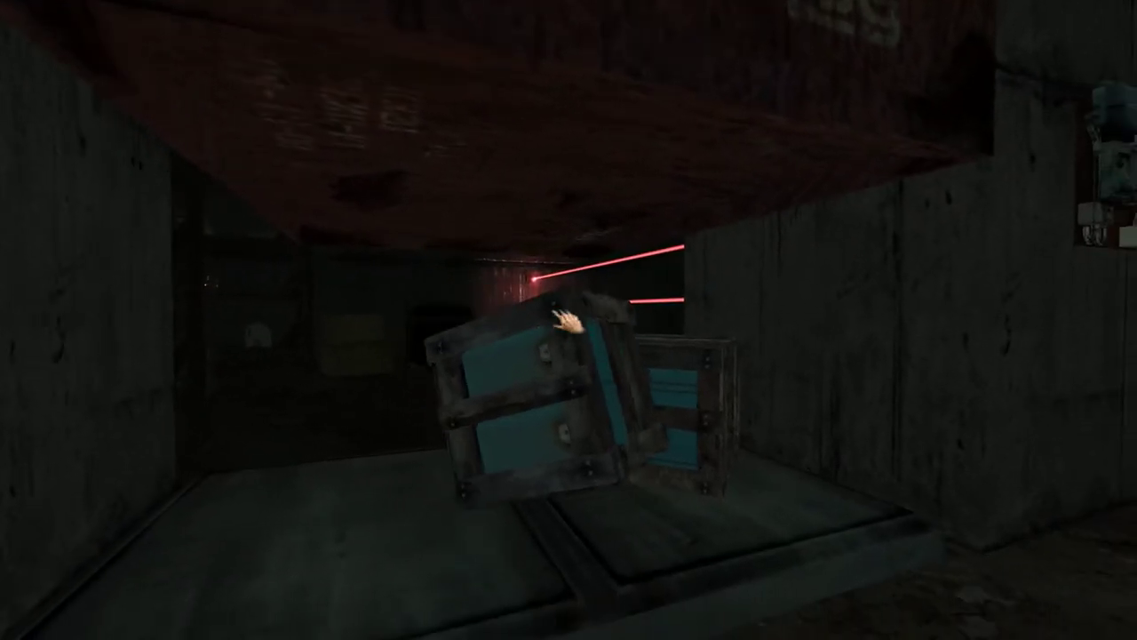
left_click(568, 320)
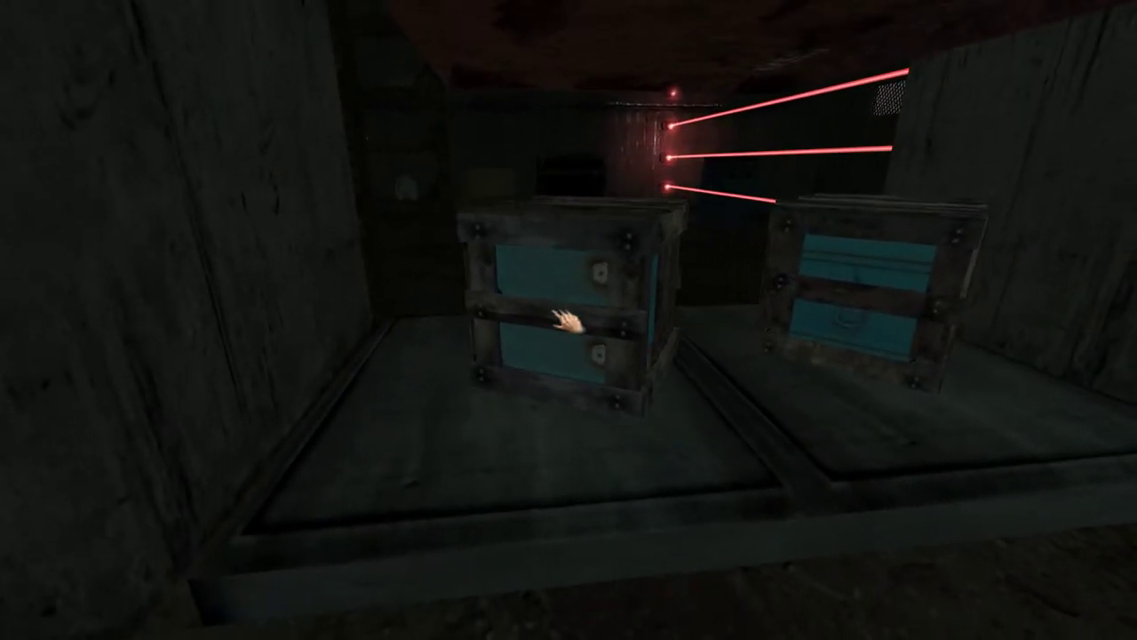
left_click(569, 320)
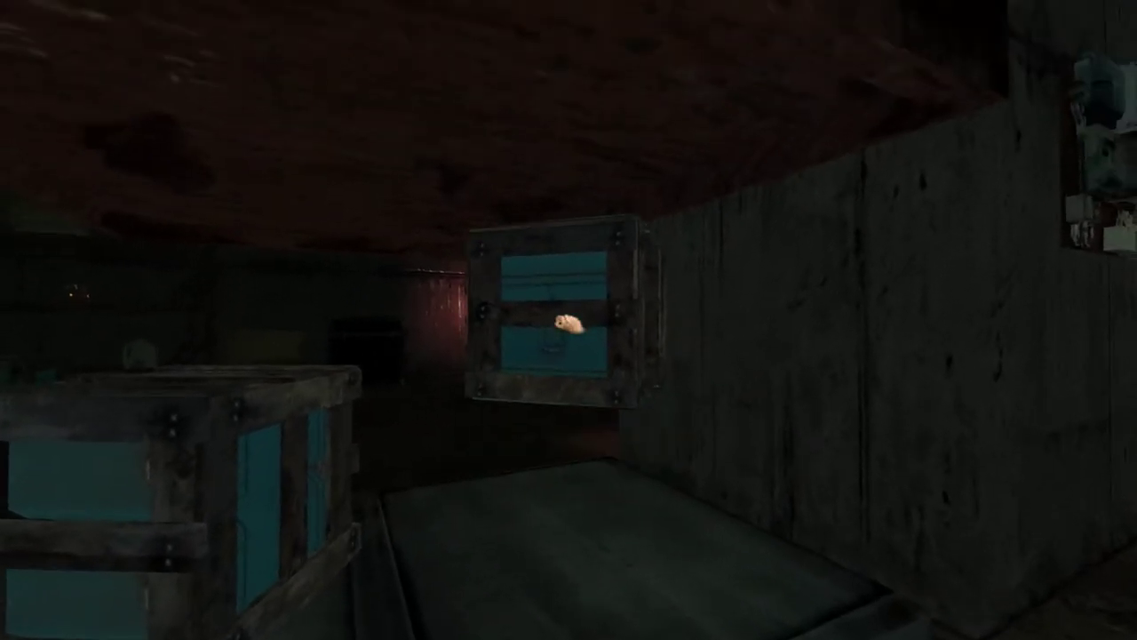
left_click(569, 323)
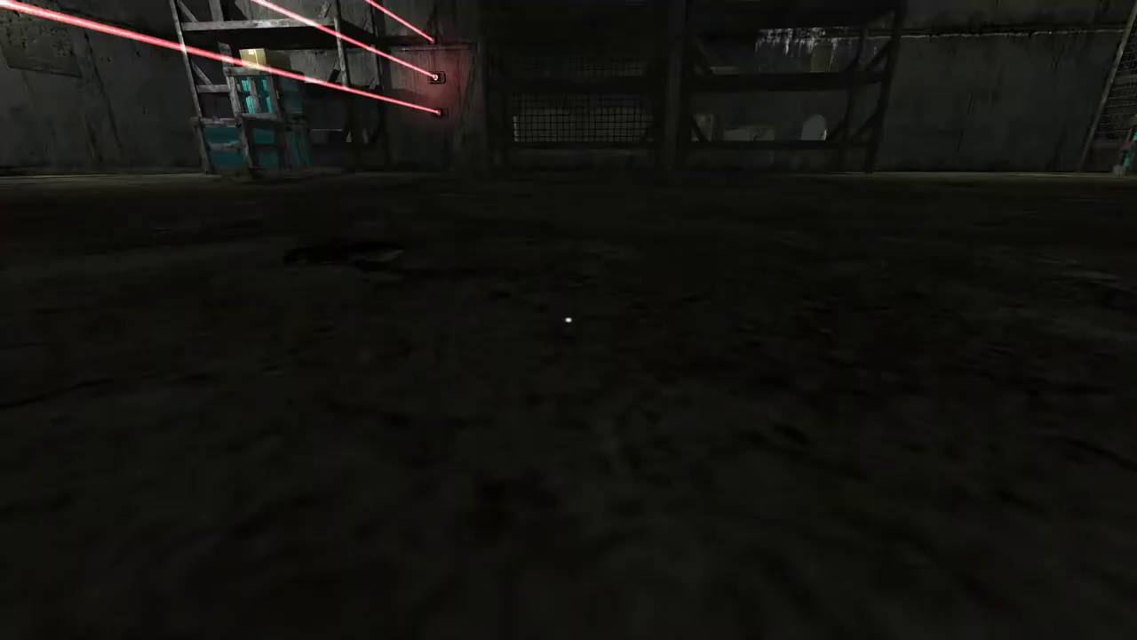
key("w")
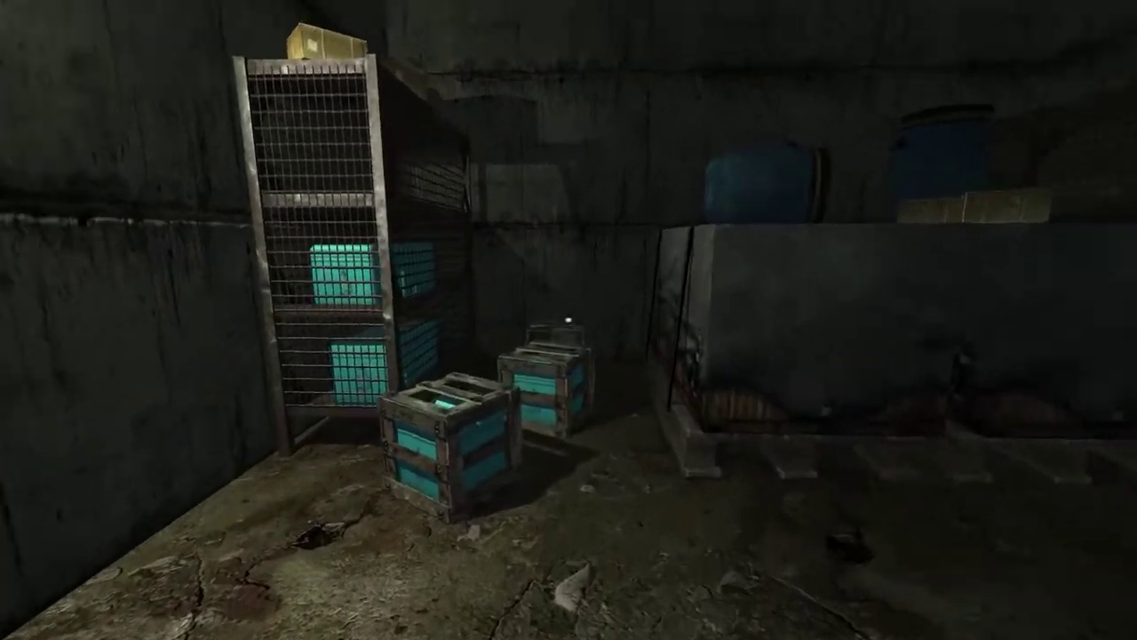
key("w")
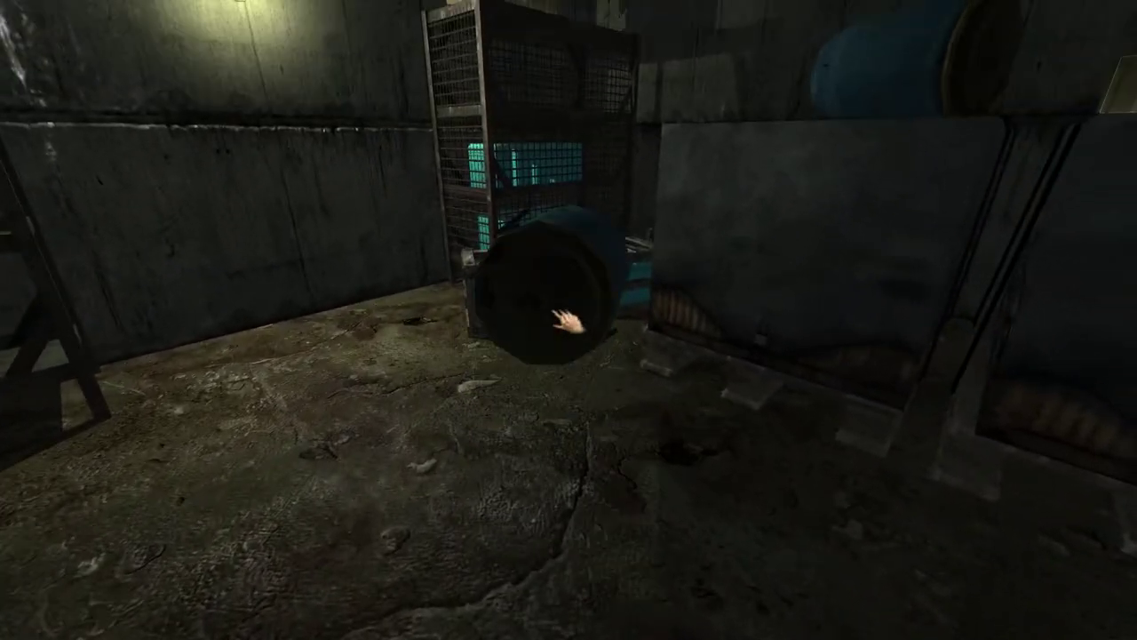
mouse_move(569, 320)
left_mouse_down()
mouse_move(646, 107)
mouse_move(598, 183)
left_mouse_up()
key("w")
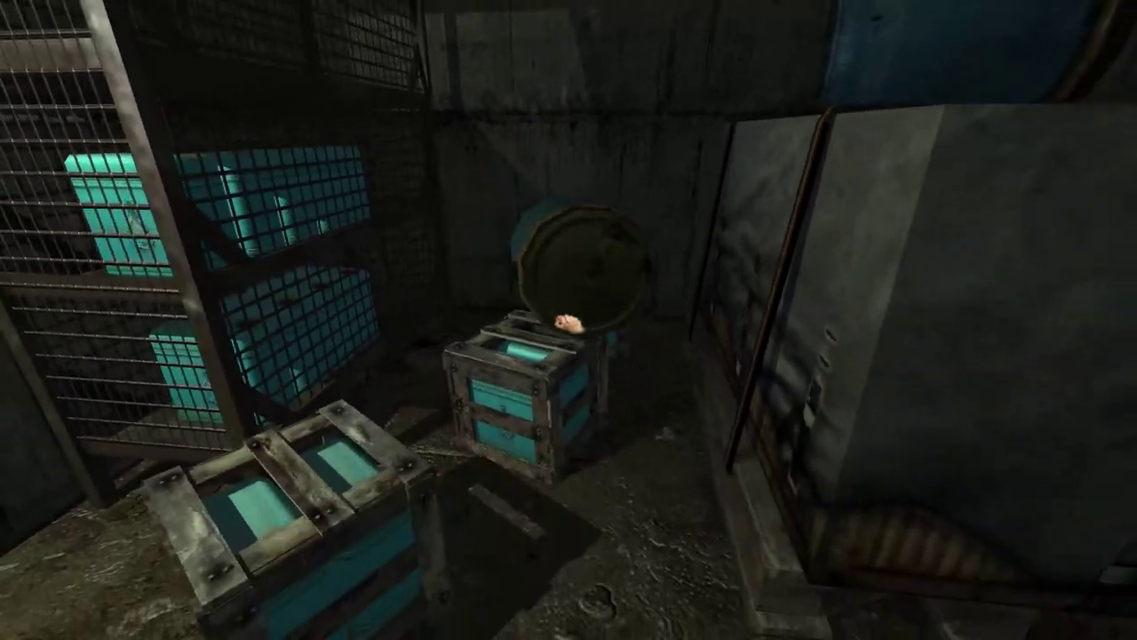
left_click_drag(569, 322, 568, 314)
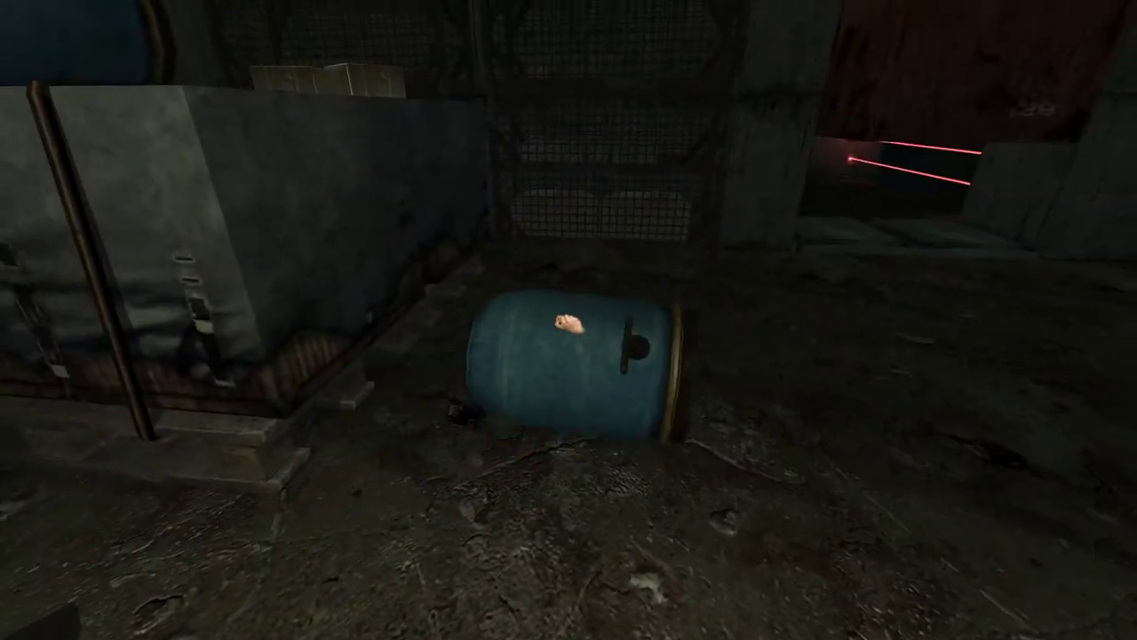
left_click_drag(586, 227, 558, 255)
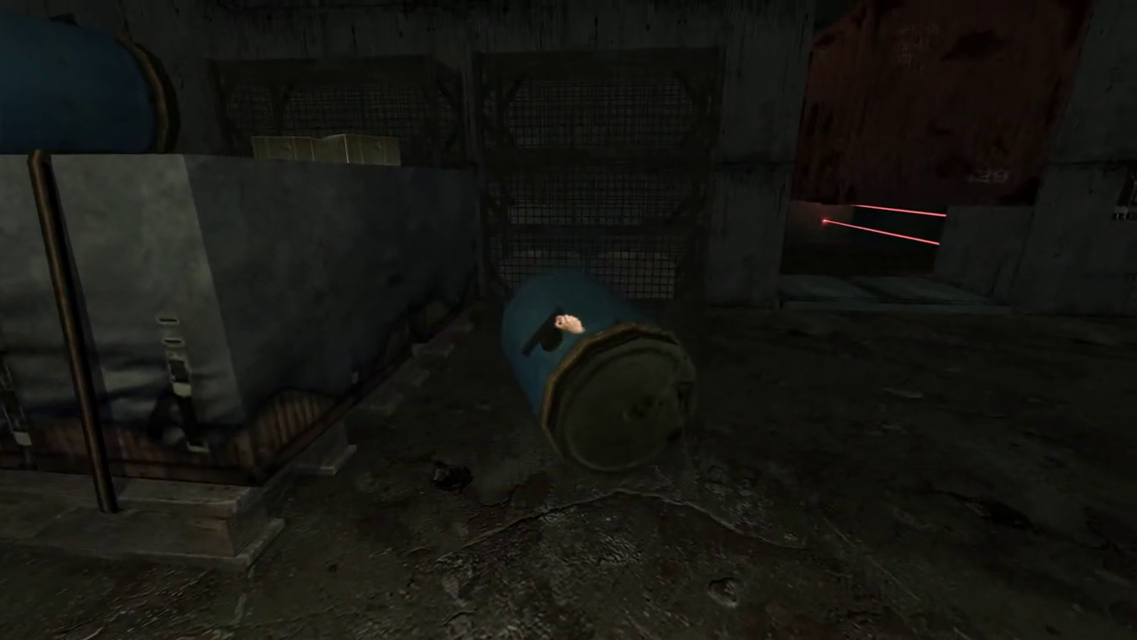
left_click_drag(568, 321, 568, 324)
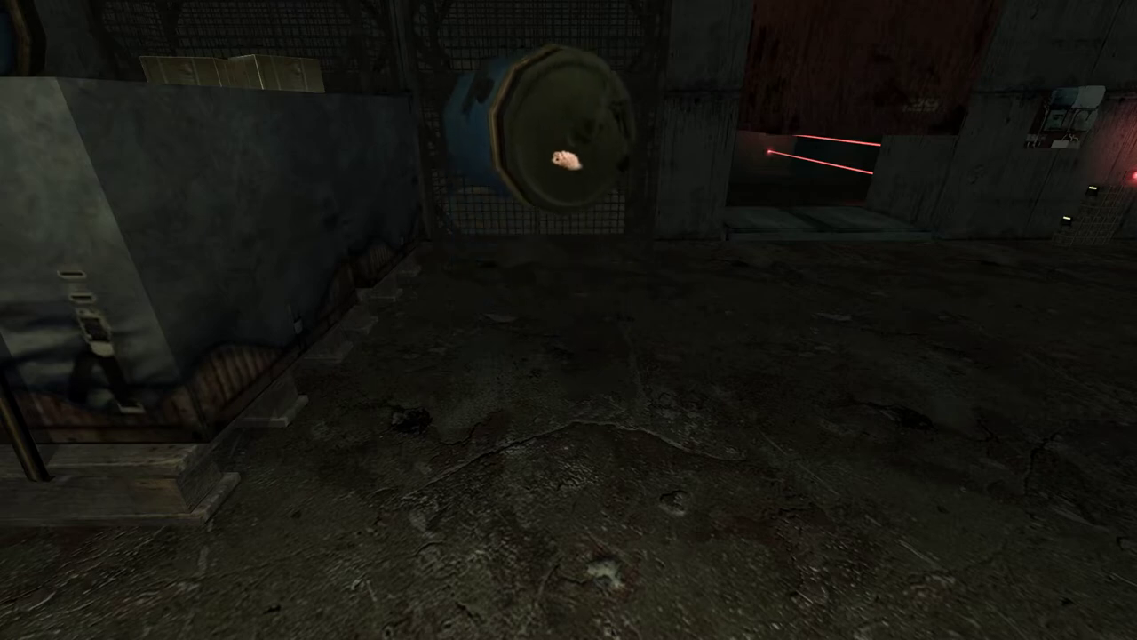
mouse_move(565, 160)
left_mouse_down()
mouse_move(590, 240)
mouse_move(647, 107)
mouse_move(711, 538)
left_mouse_up()
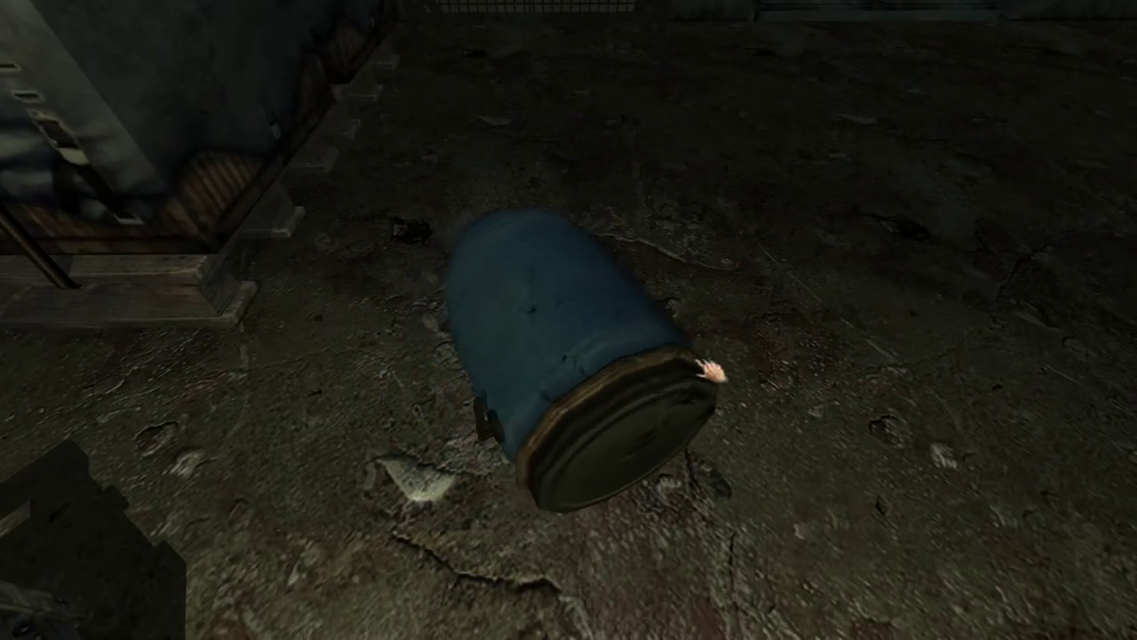
left_click_drag(711, 372, 698, 125)
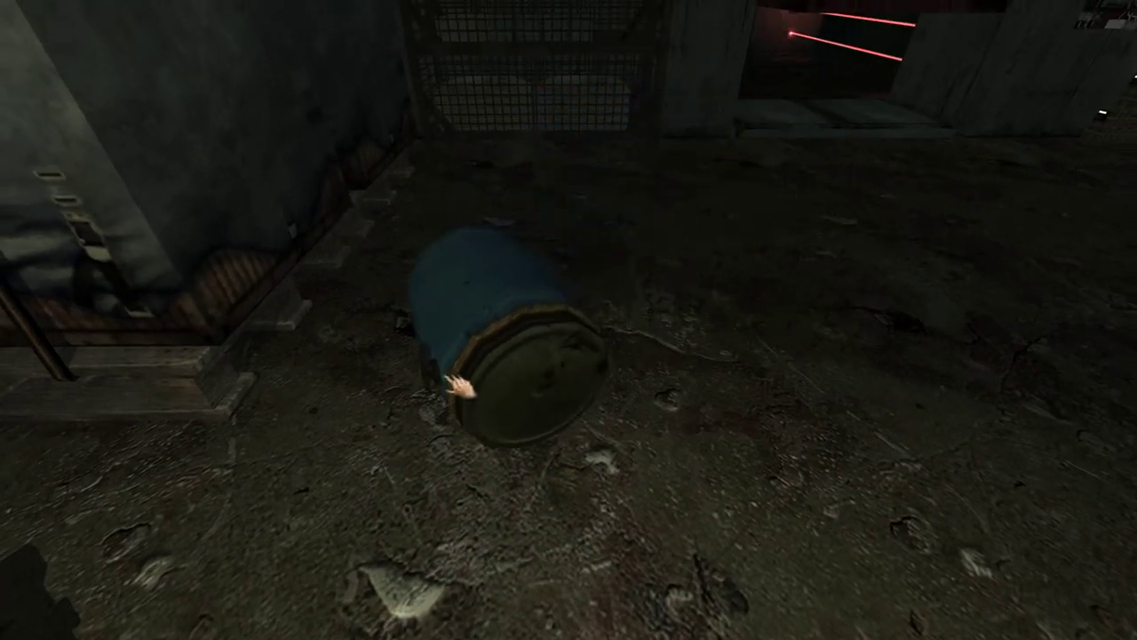
left_click_drag(445, 384, 565, 210)
left_click_drag(907, 188, 944, 177)
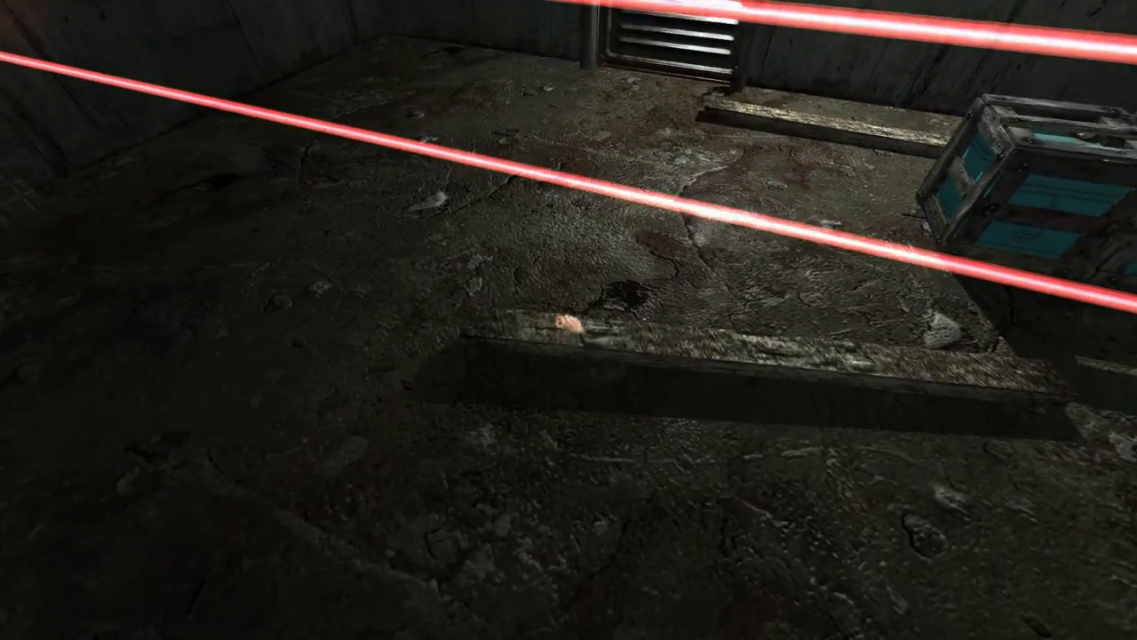
left_click_drag(567, 320, 569, 320)
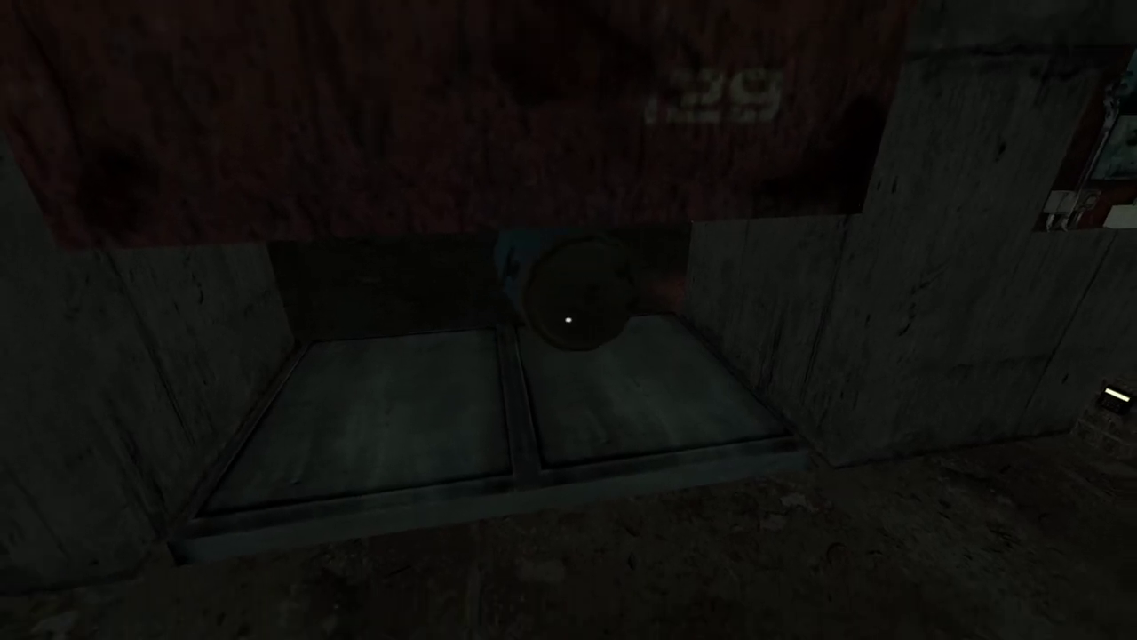
key("w")
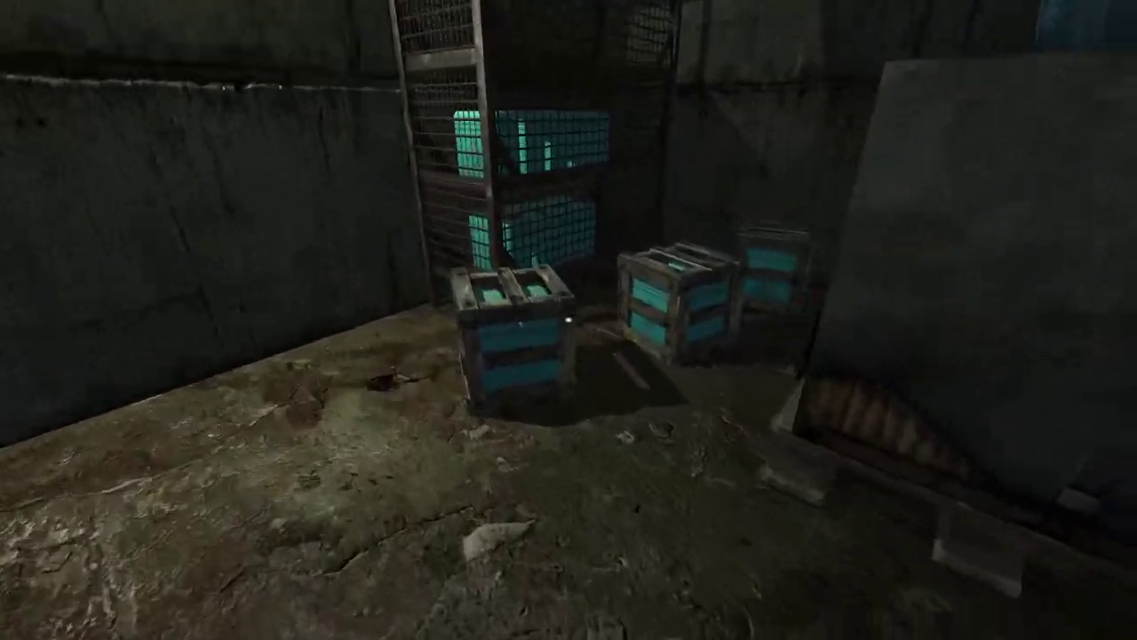
key("w")
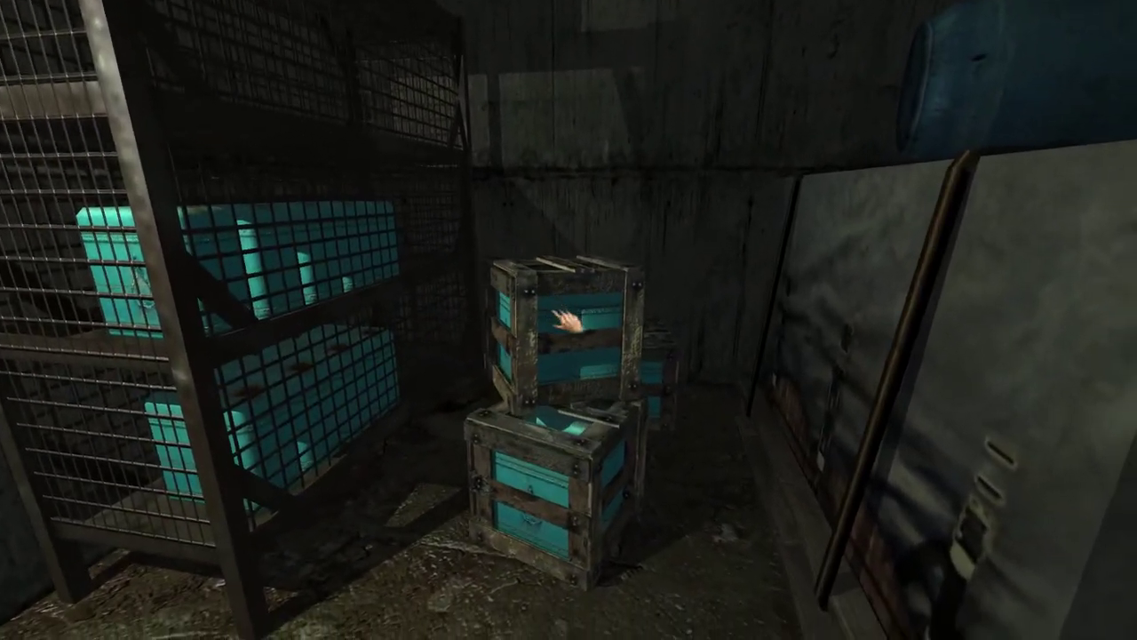
key("w")
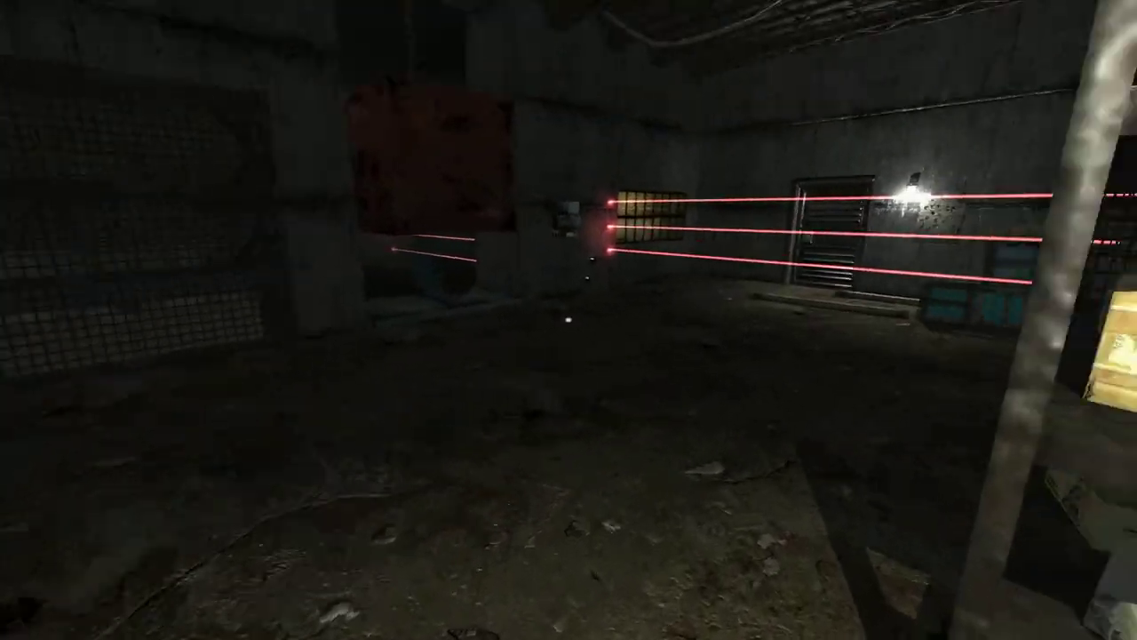
key("w")
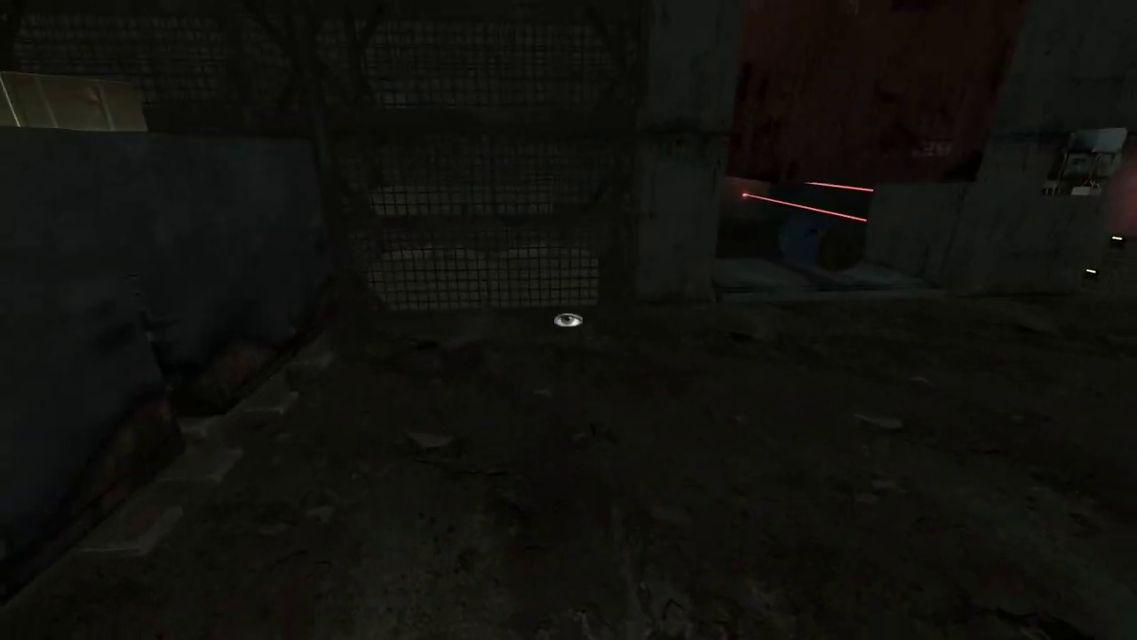
key("w")
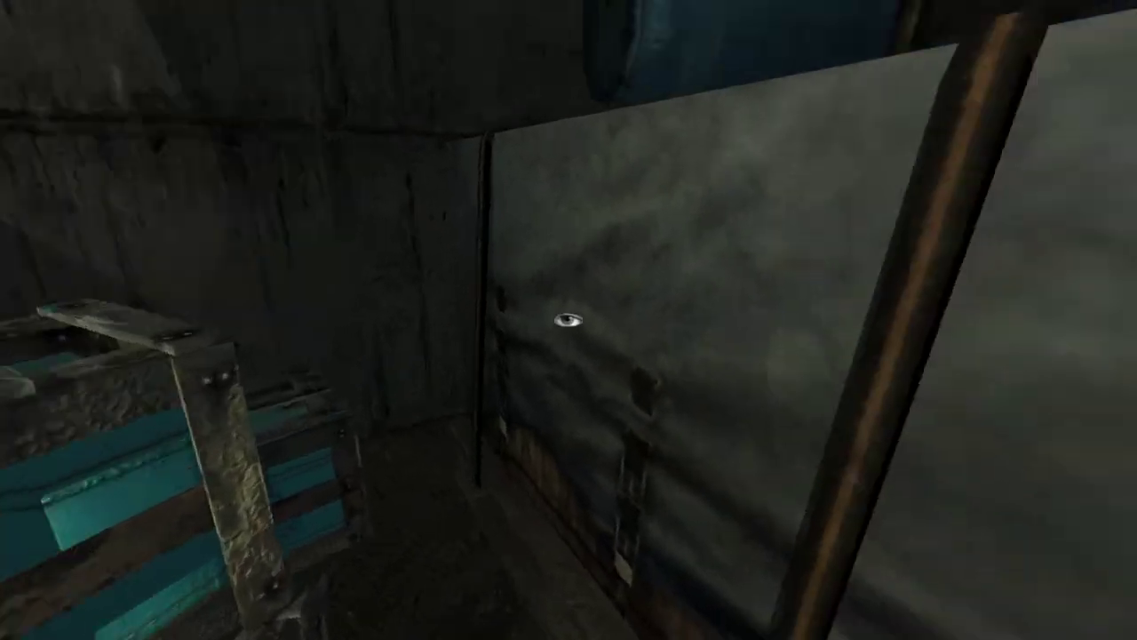
key("w")
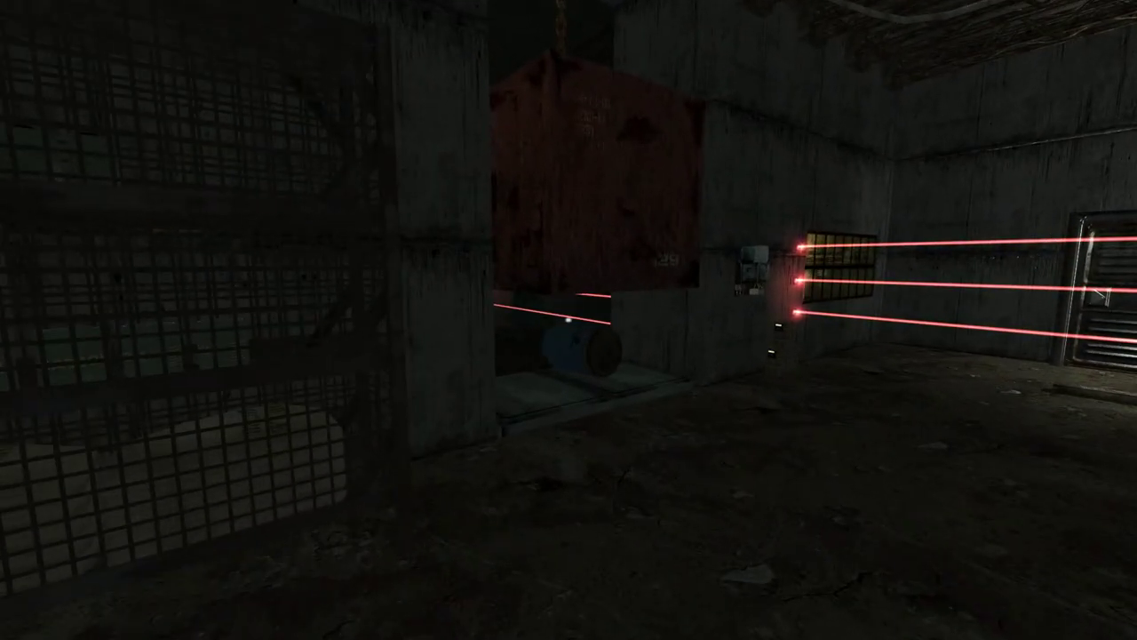